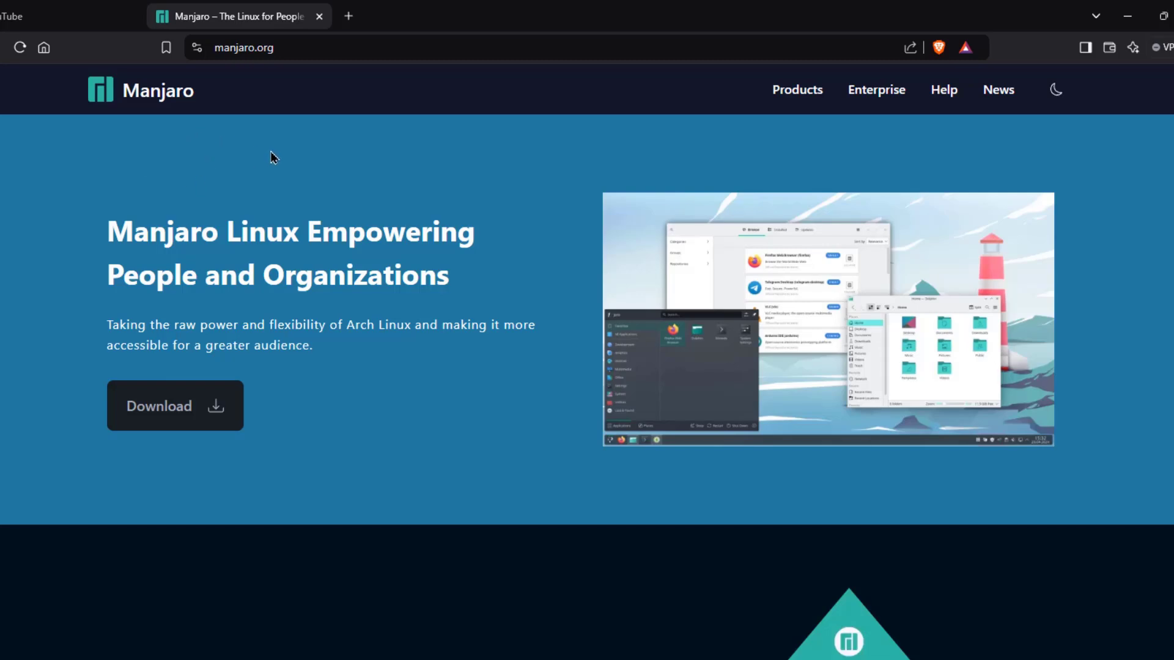
# Open Manjaro's download page and scroll through the Official and Community image cards.
pyautogui.click(175, 401)
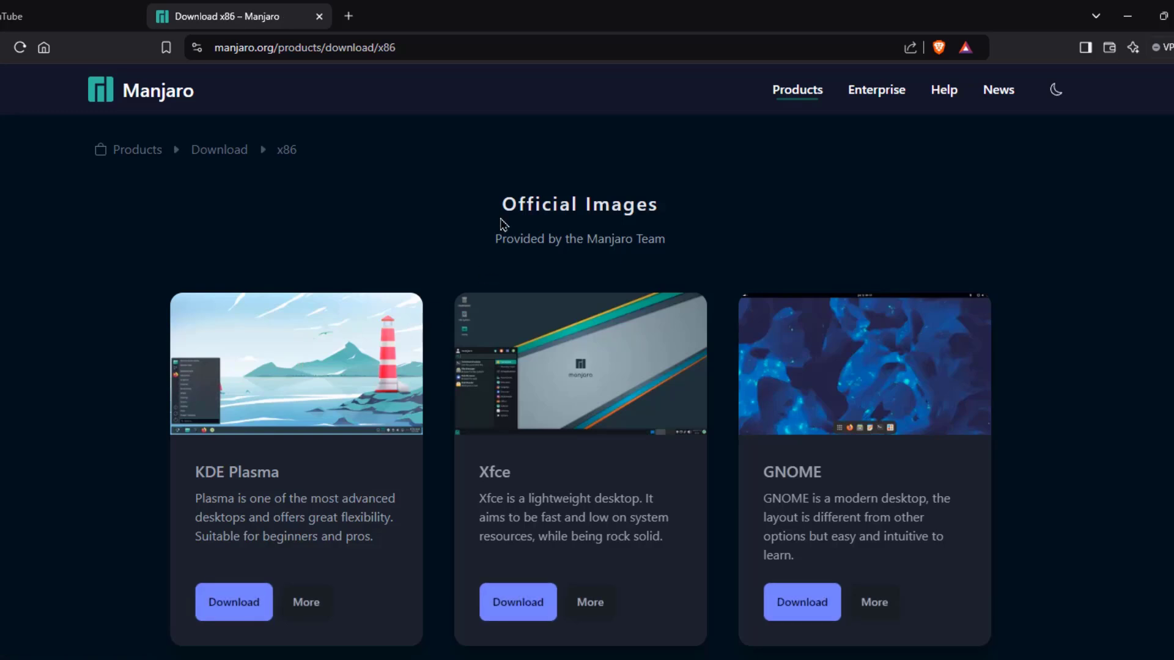
pyautogui.scroll(-3, 1009, 340)
pyautogui.scroll(-10, 1026, 348)
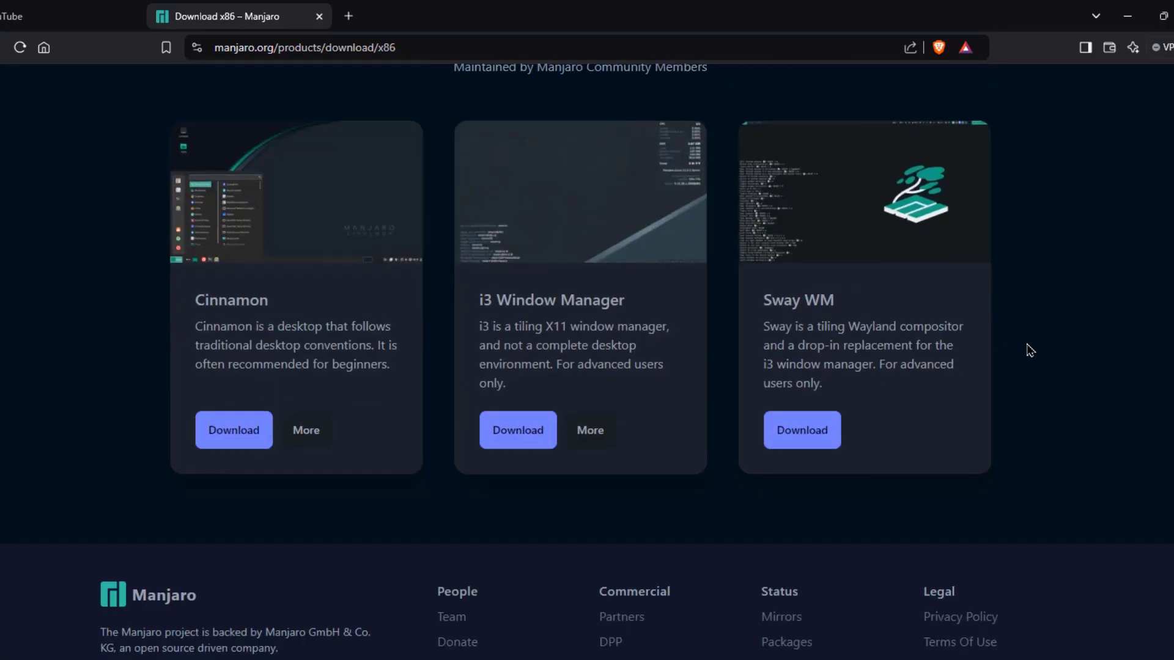
pyautogui.scroll(10, 801, 314)
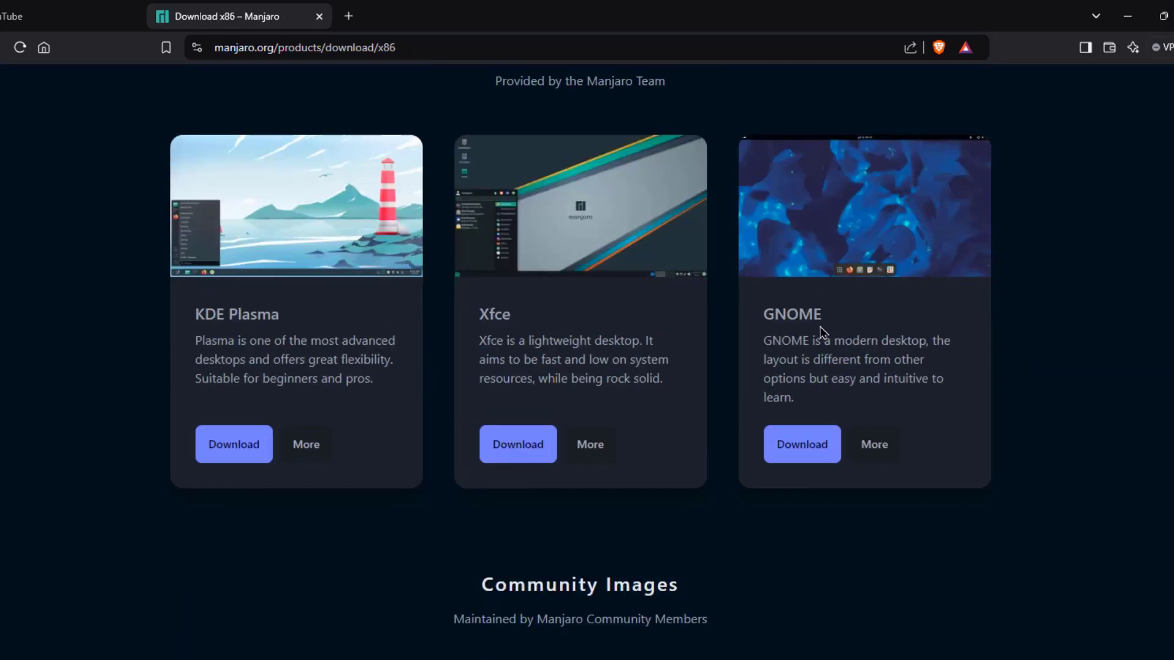
pyautogui.scroll(3, 1051, 345)
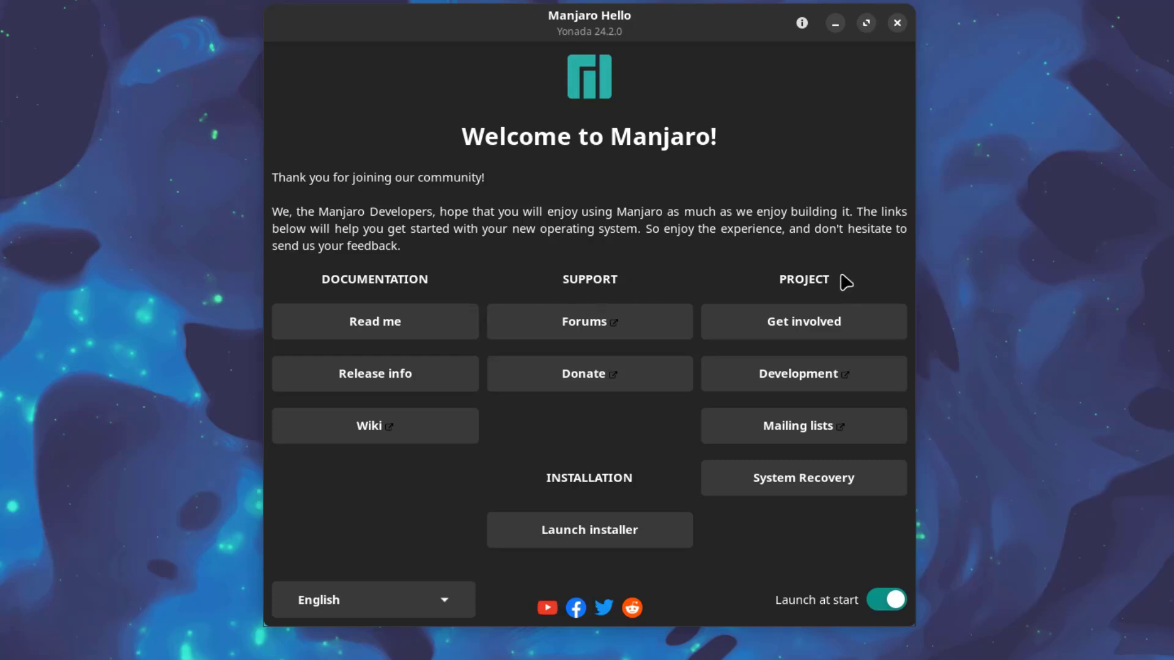
# Launch the installer and accept American English, America/New York location and English (US) keyboard.
pyautogui.click(635, 538)
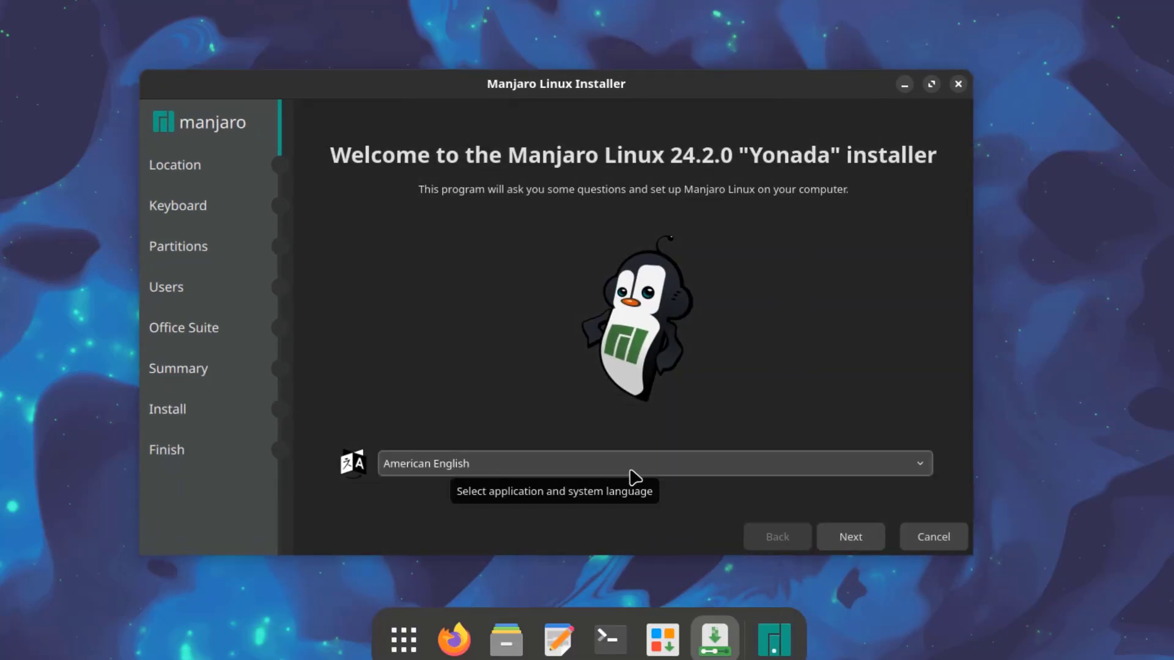
pyautogui.click(848, 536)
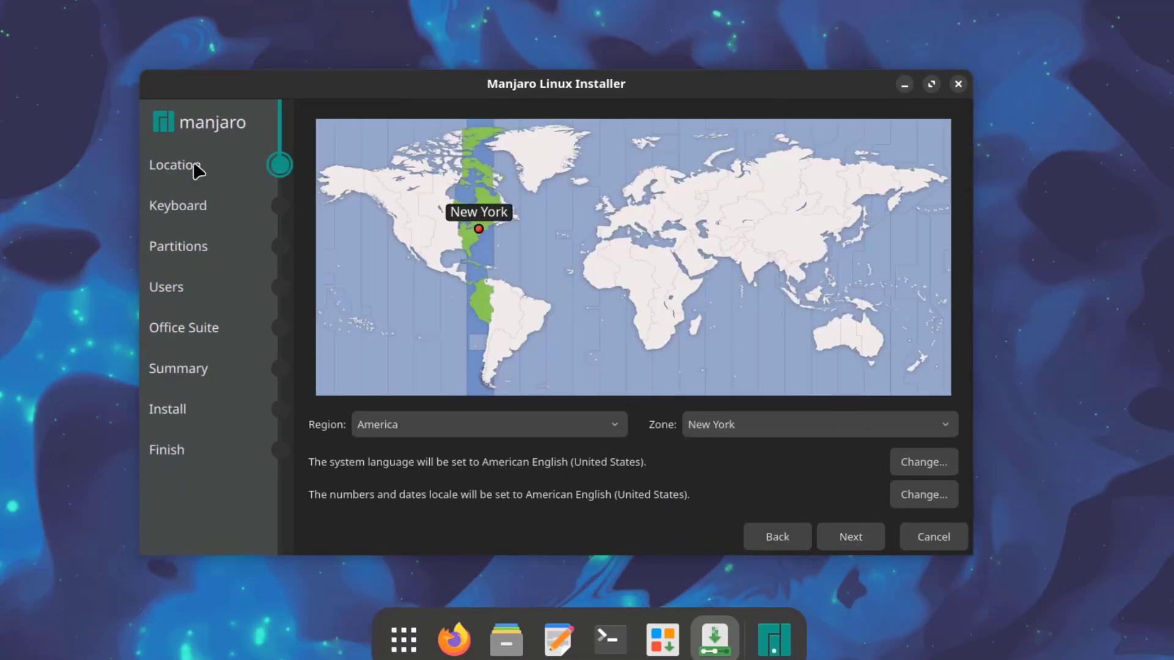
pyautogui.click(850, 538)
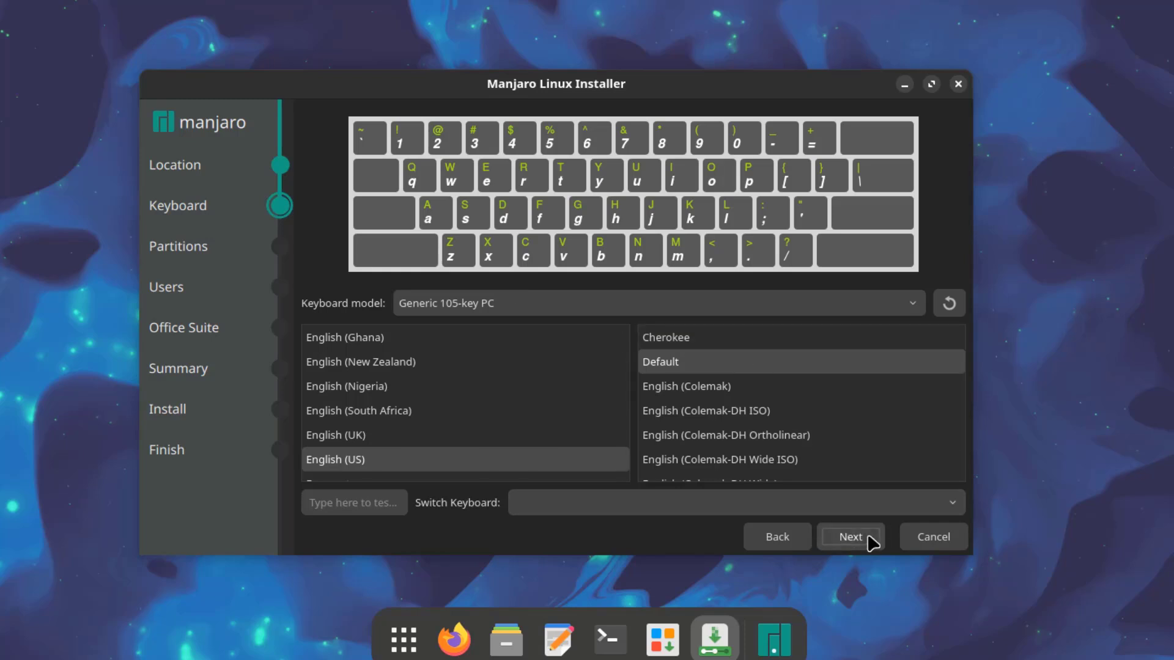
pyautogui.click(850, 538)
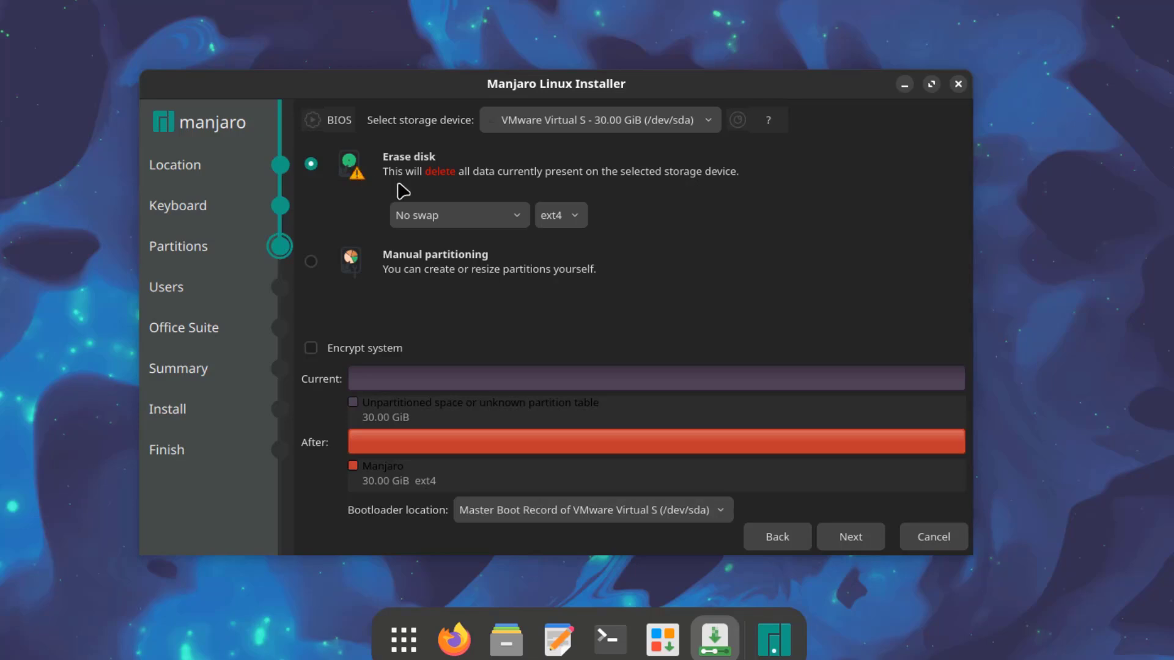
# Use a swap file and btrfs on the erased disk, keeping the bootloader in the MBR.
pyautogui.click(472, 223)
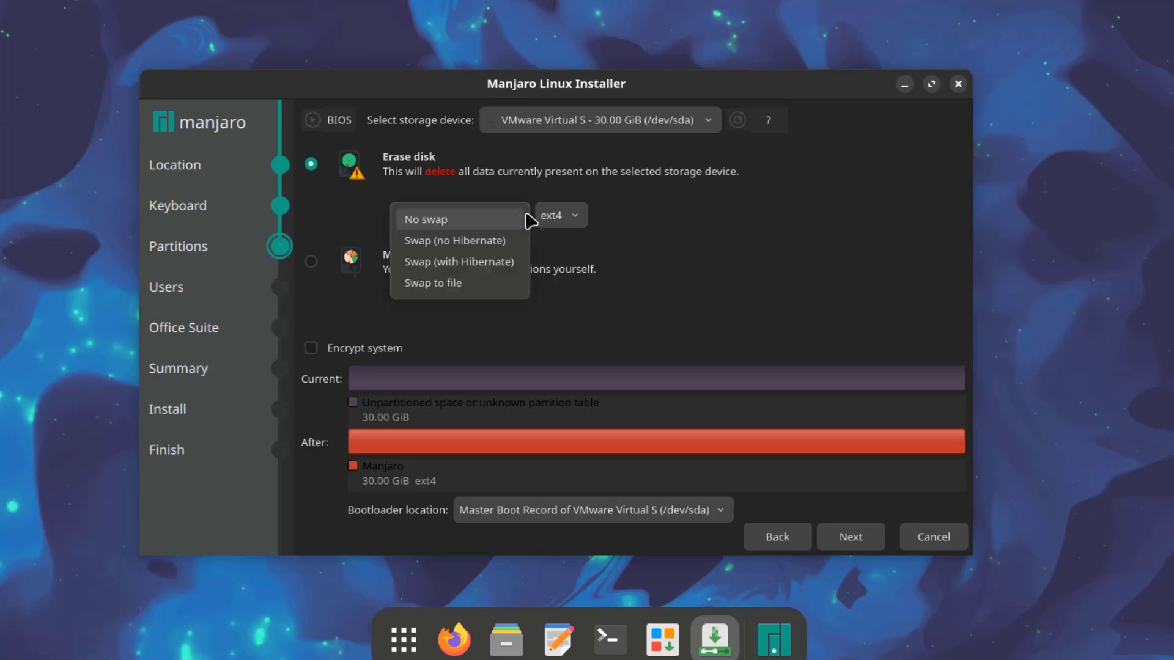
pyautogui.click(458, 284)
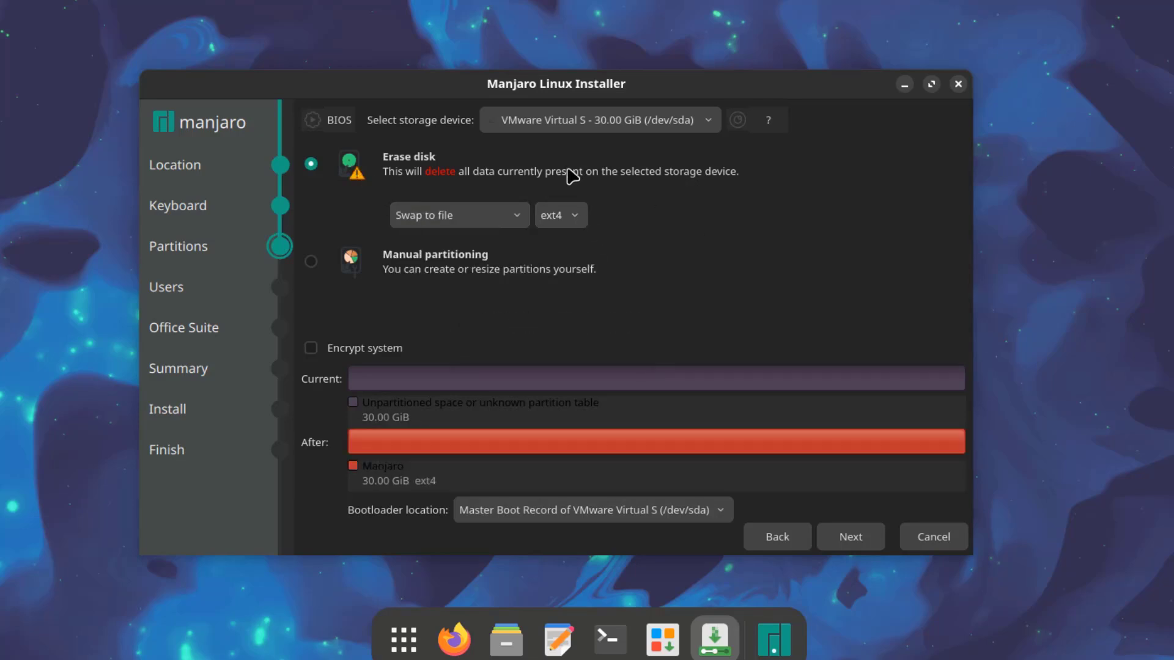
pyautogui.click(574, 216)
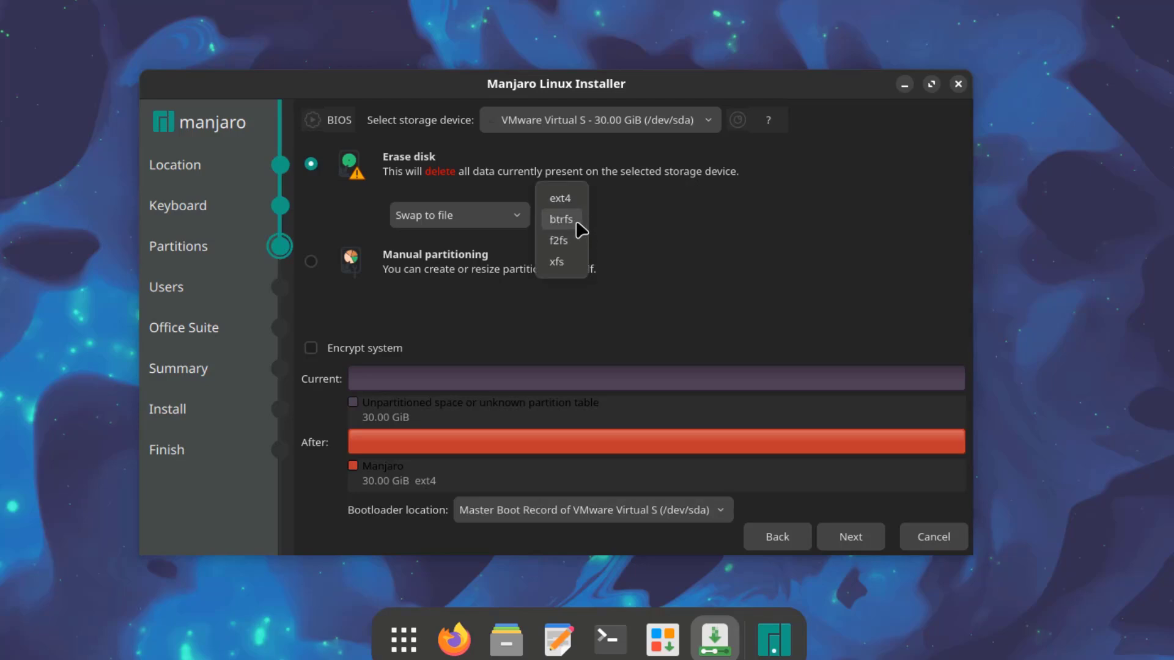
pyautogui.click(561, 220)
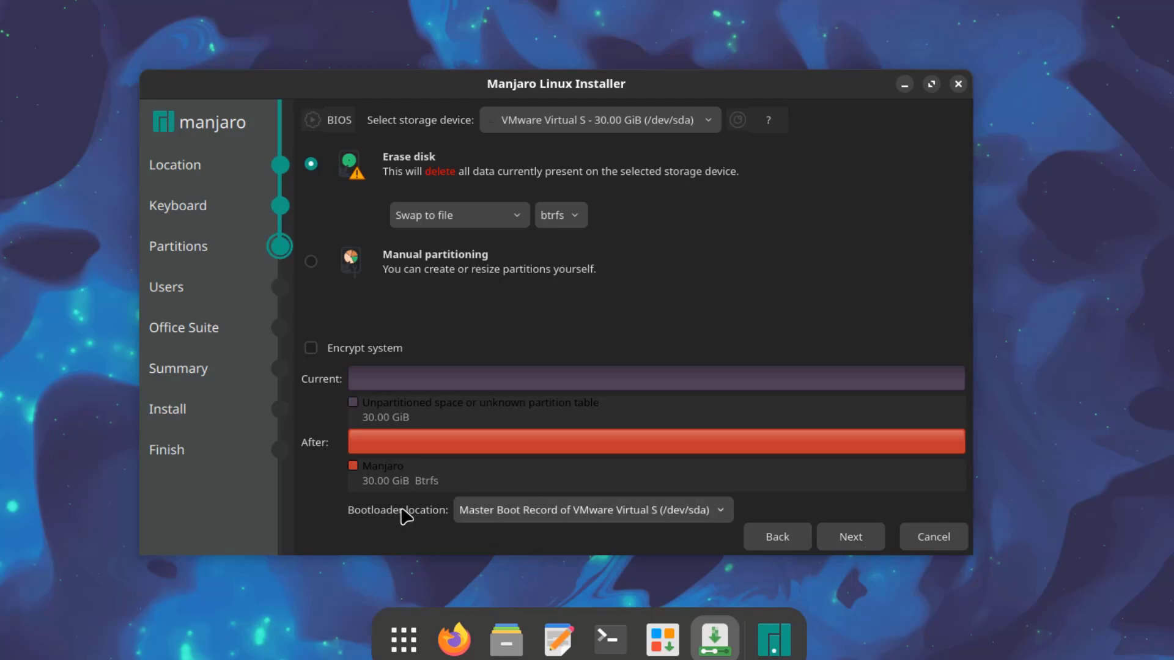
pyautogui.click(561, 513)
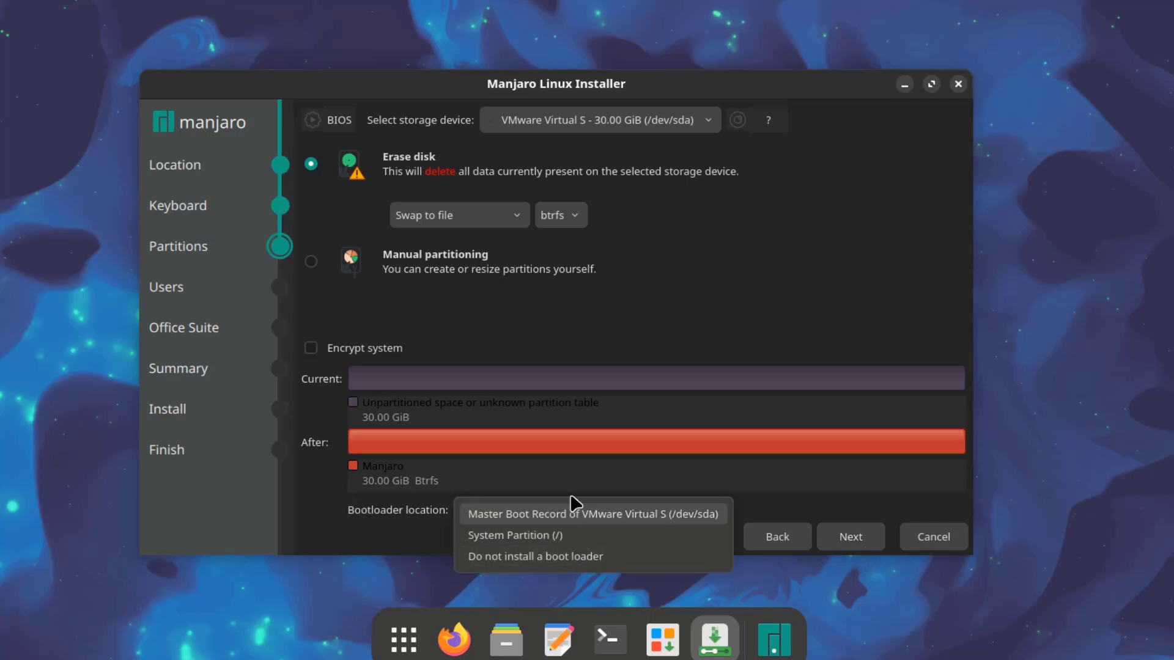
pyautogui.click(573, 511)
pyautogui.click(850, 536)
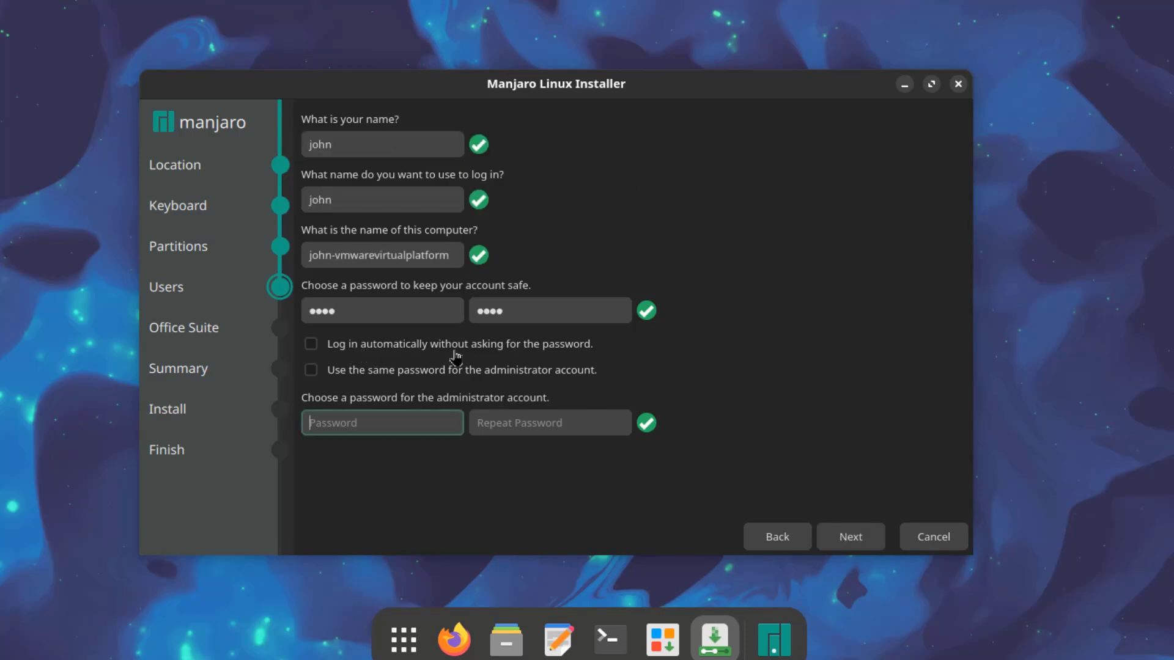
# Let the administrator reuse the user password and pick LibreOffice as the office suite.
pyautogui.click(311, 371)
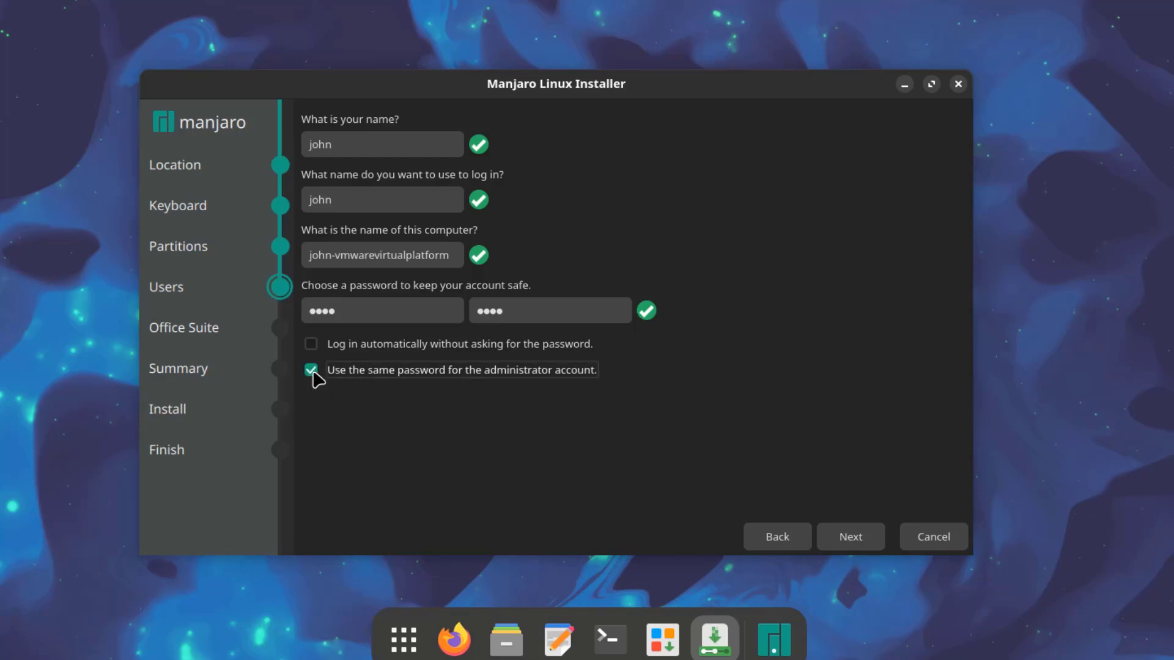
pyautogui.click(849, 540)
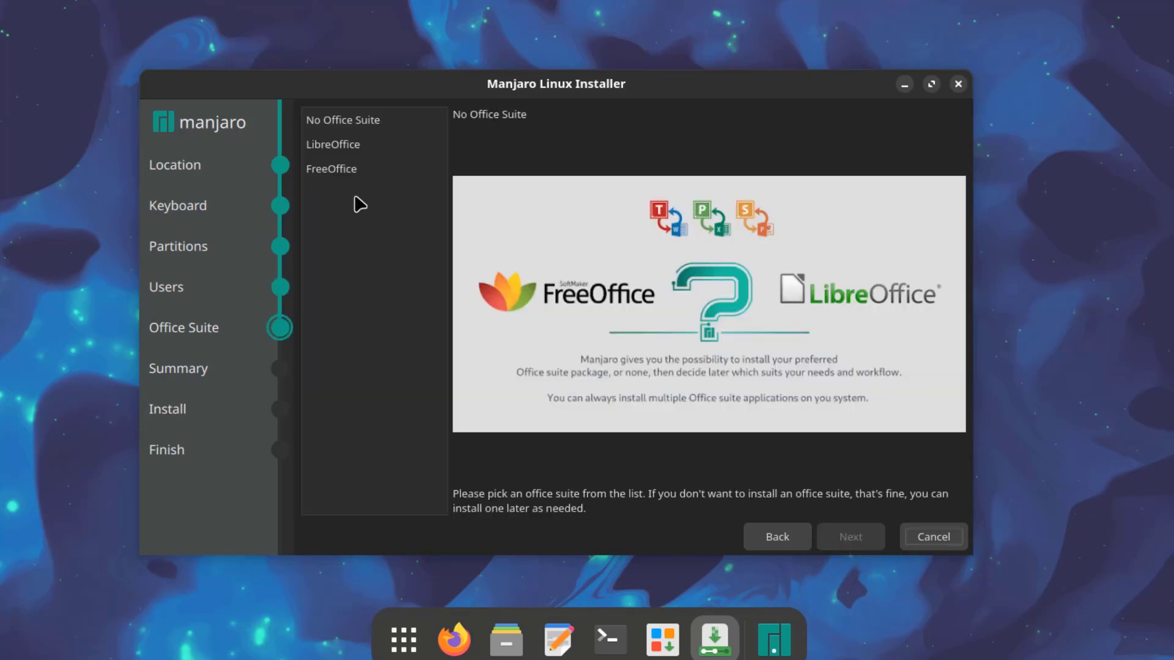
pyautogui.click(355, 151)
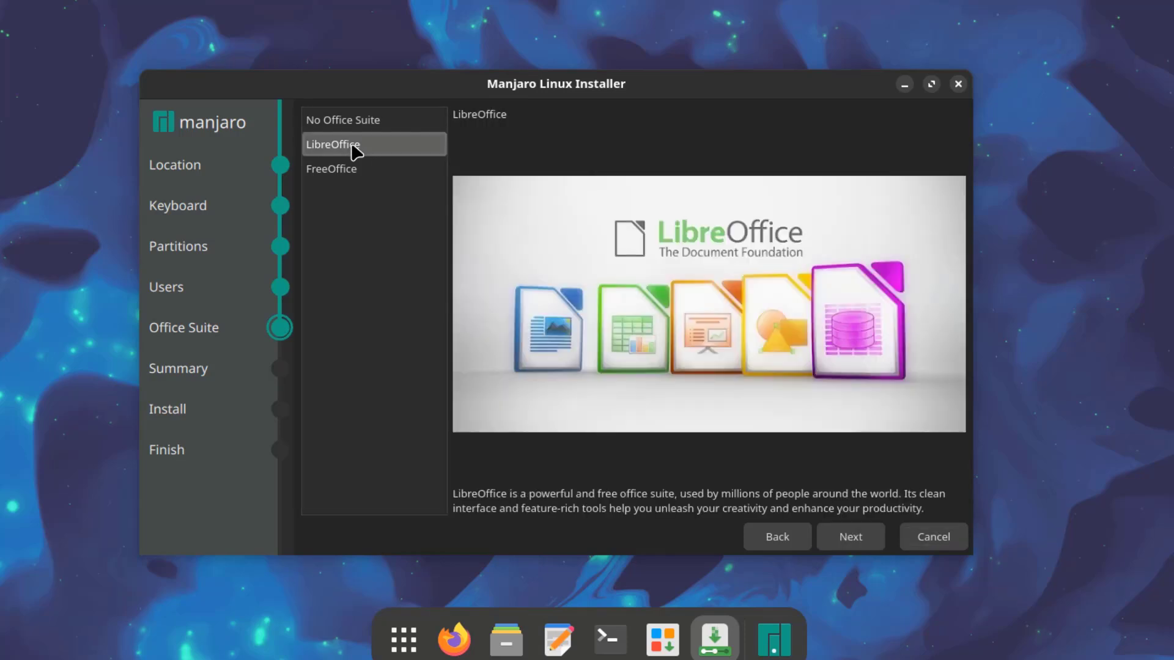
# Review the summary, install Manjaro 24.2.0 over the erased disk, and finish with Restart now ticked.
pyautogui.click(854, 539)
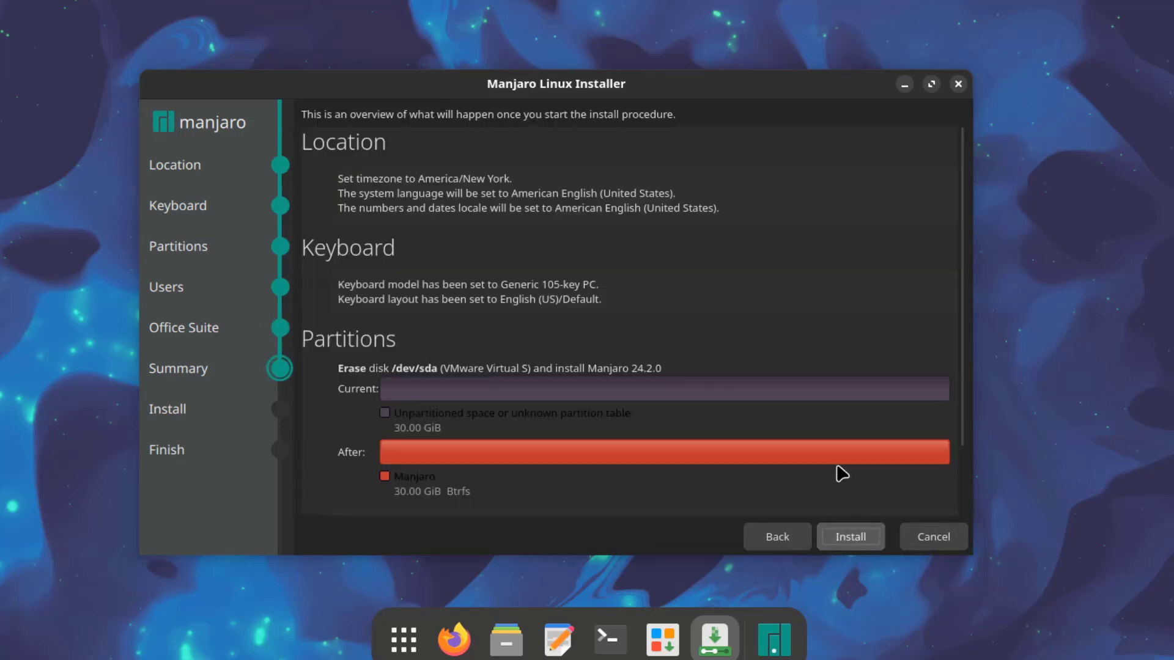
pyautogui.scroll(-3, 535, 299)
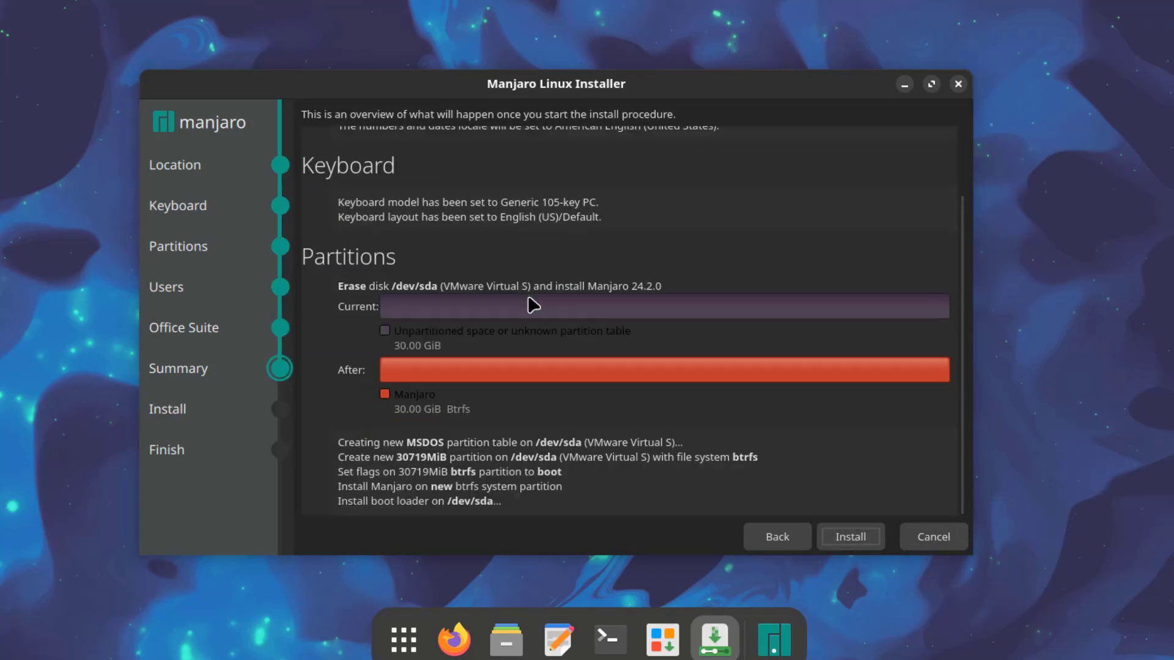
pyautogui.scroll(3, 532, 318)
pyautogui.scroll(-3, 540, 327)
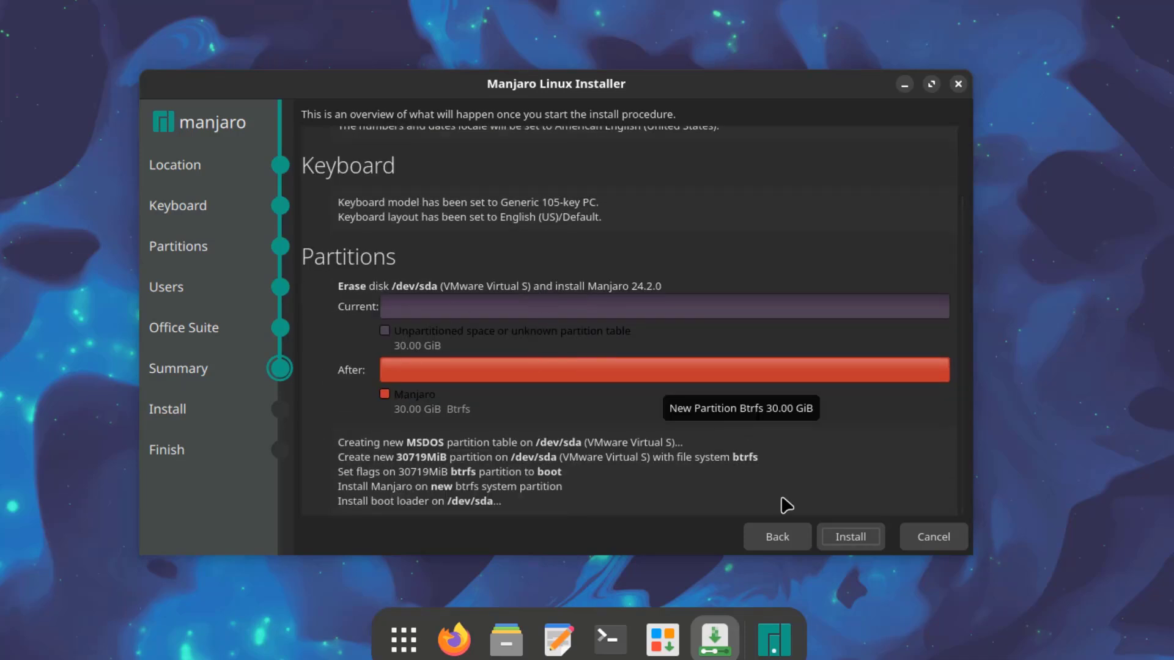
pyautogui.click(850, 538)
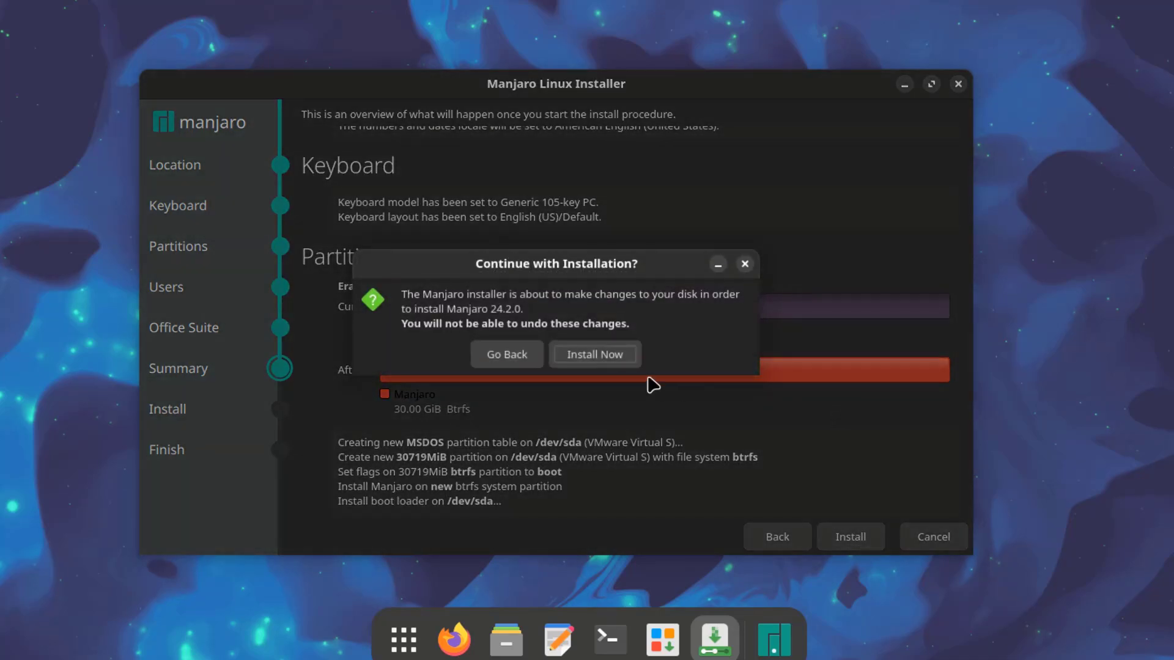
pyautogui.click(607, 354)
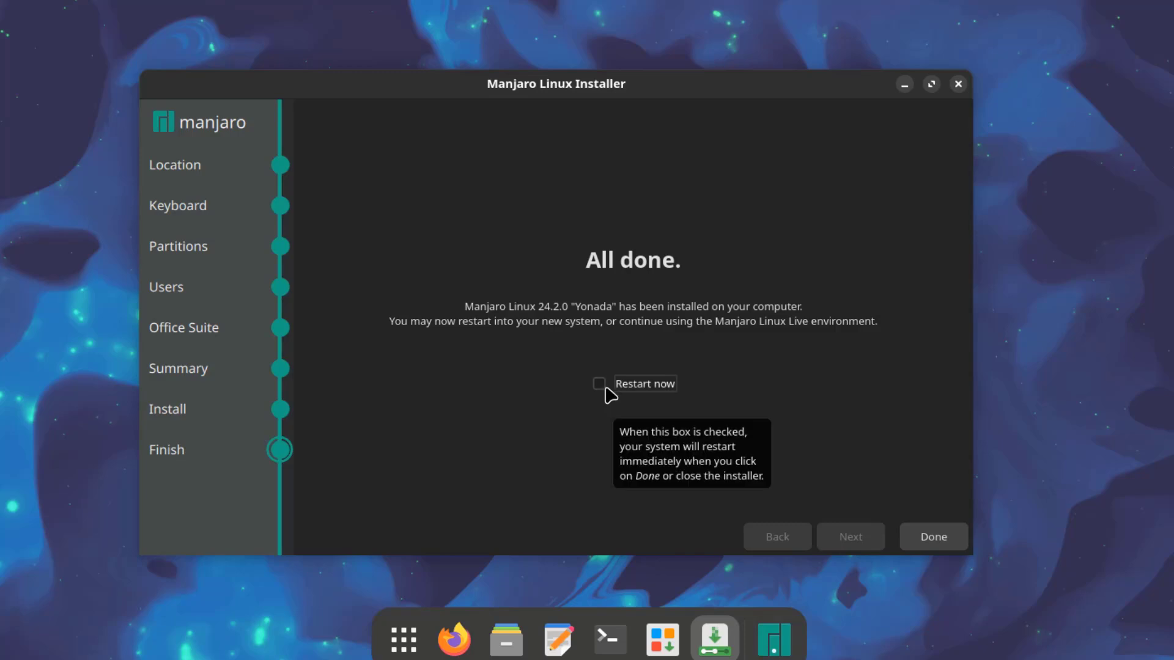
pyautogui.click(604, 387)
pyautogui.click(938, 539)
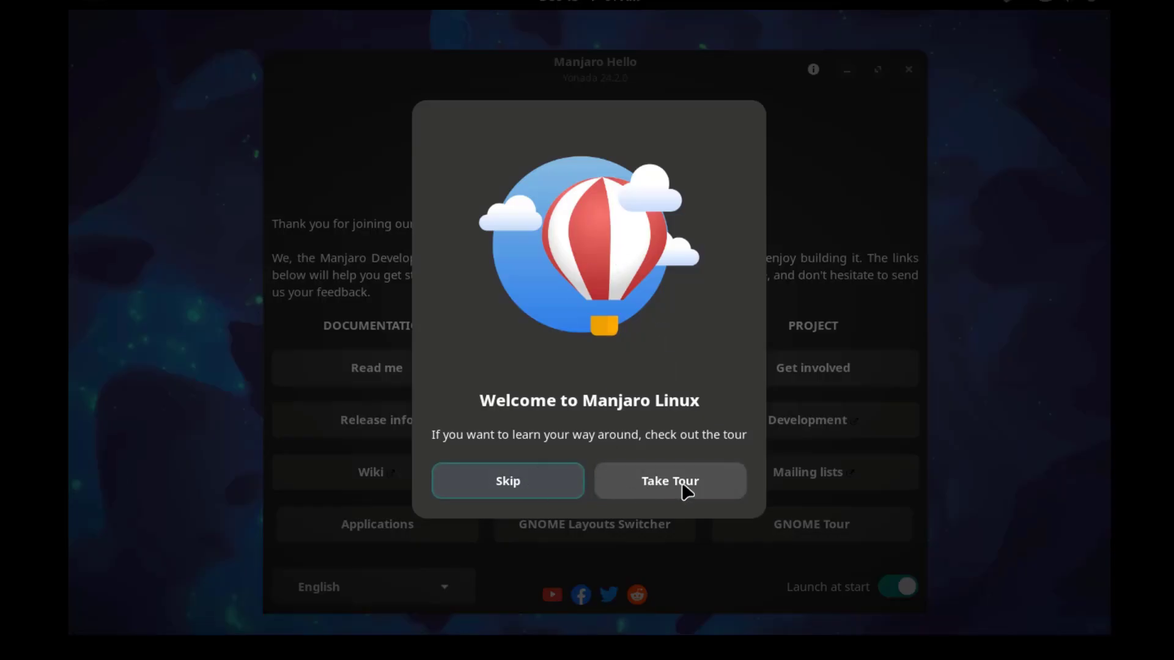
# Take the GNOME Tour, centred on screen, through to its 'That's It!' page and close it.
pyautogui.click(684, 483)
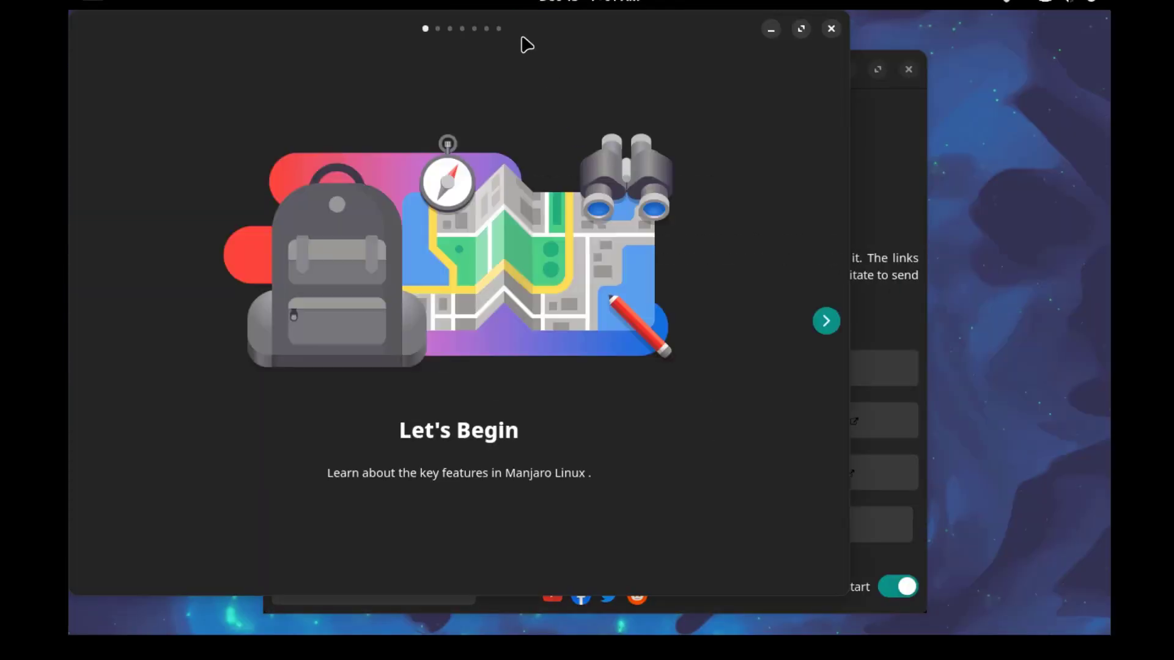
pyautogui.moveTo(527, 44); pyautogui.dragTo(635, 51)
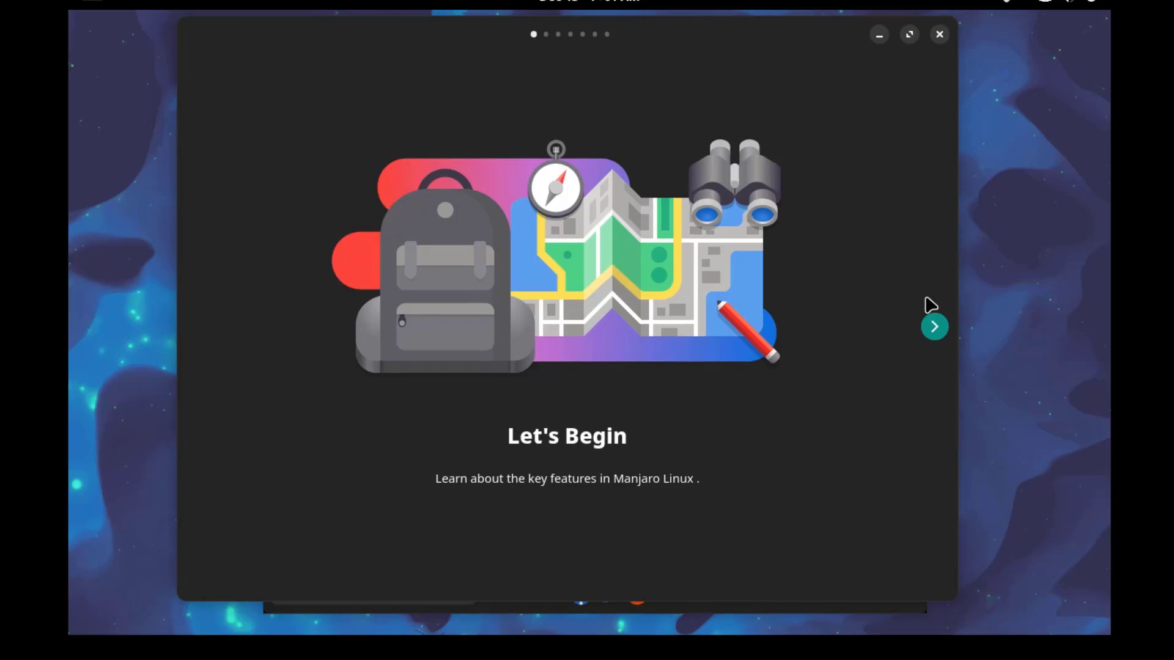
pyautogui.click(943, 330)
pyautogui.click(942, 329)
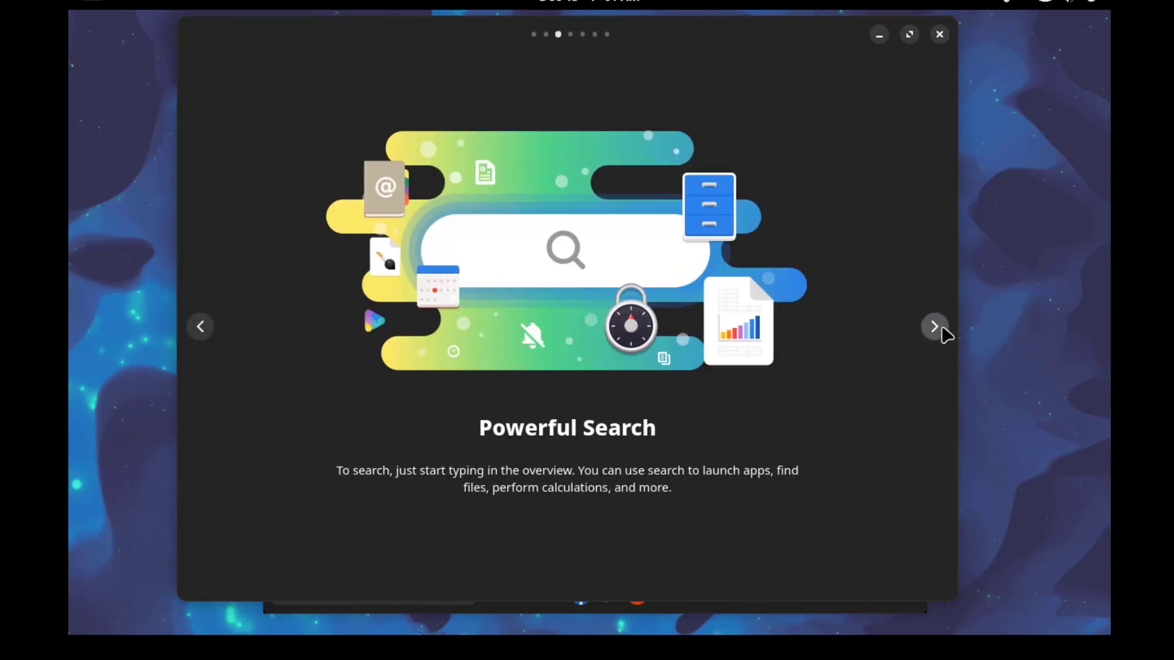
pyautogui.click(942, 329)
pyautogui.click(942, 329)
pyautogui.click(942, 329)
pyautogui.click(941, 329)
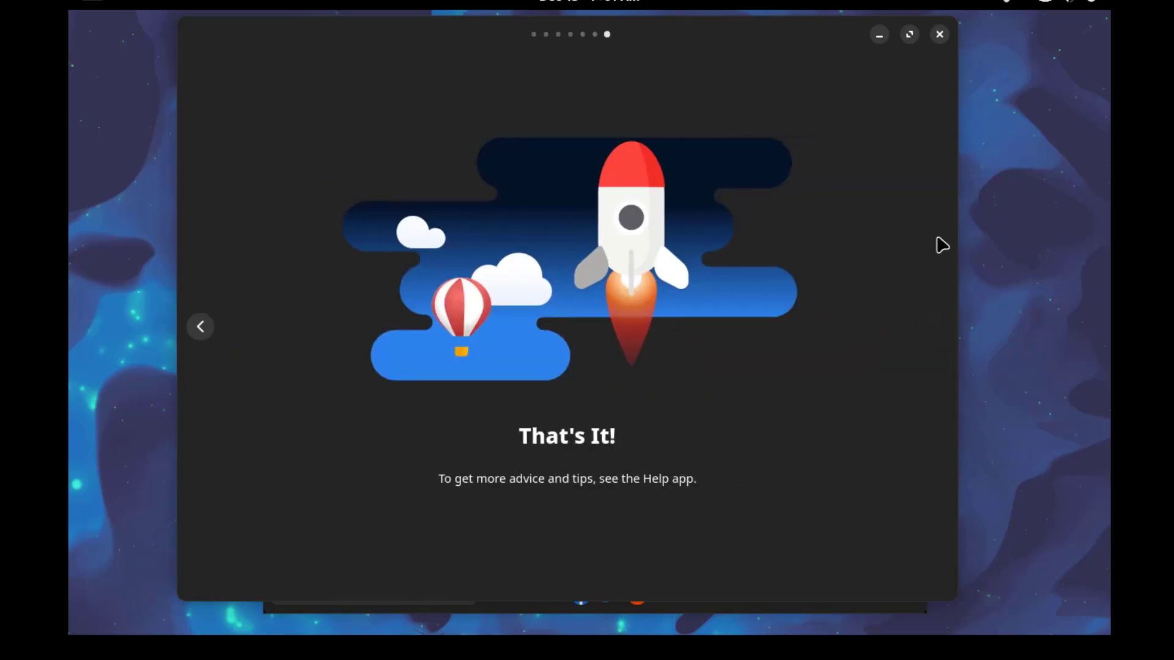
pyautogui.click(939, 34)
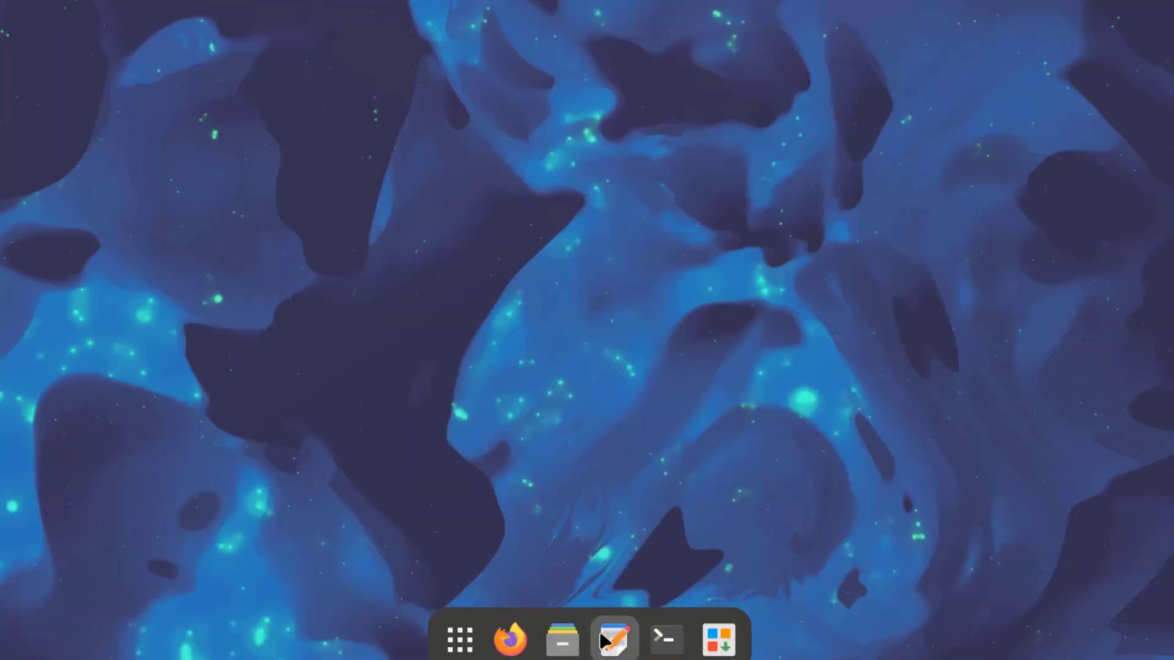
# Open the app grid's Accessories folder, page through all three pages, then close it.
pyautogui.click(460, 641)
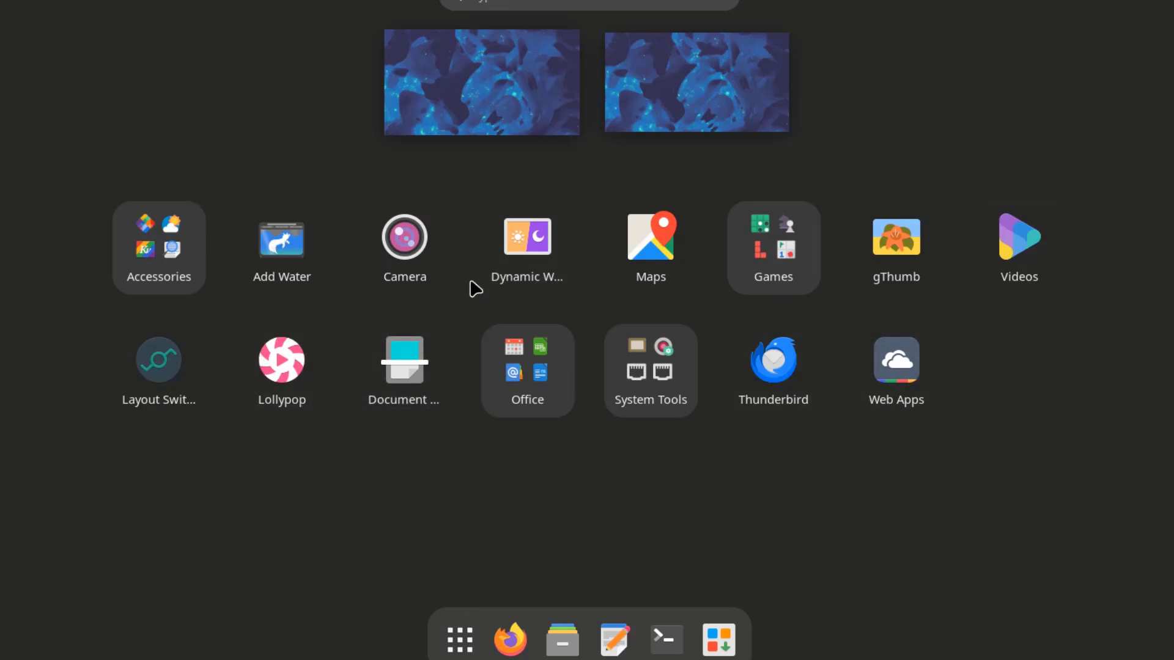
pyautogui.click(177, 251)
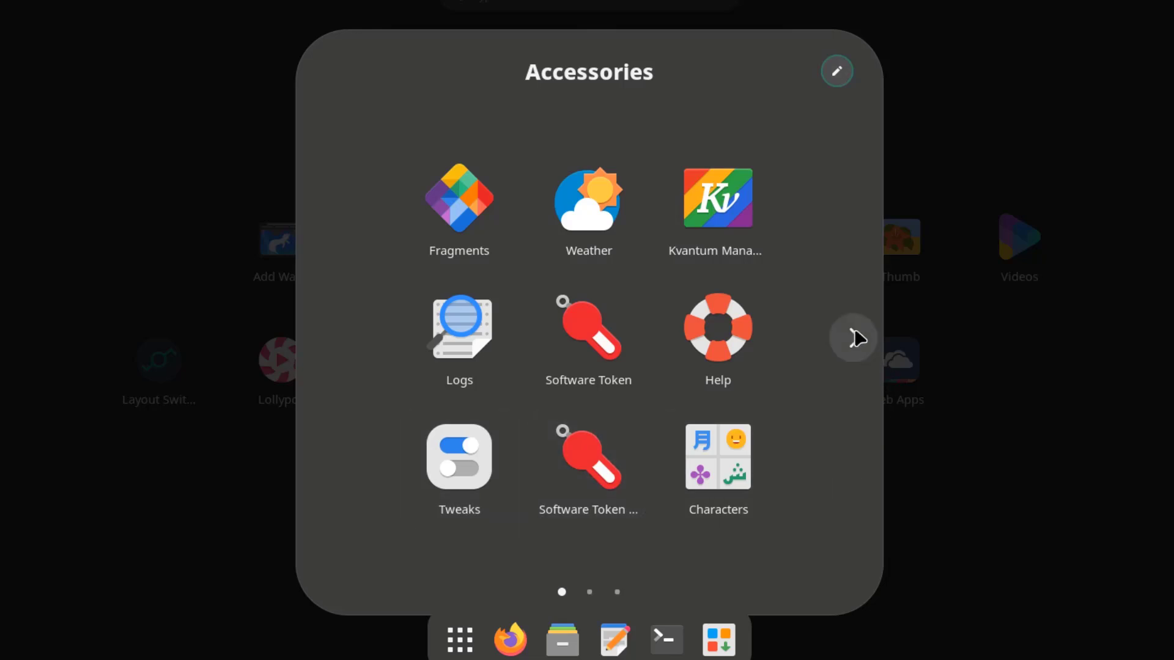
pyautogui.click(854, 333)
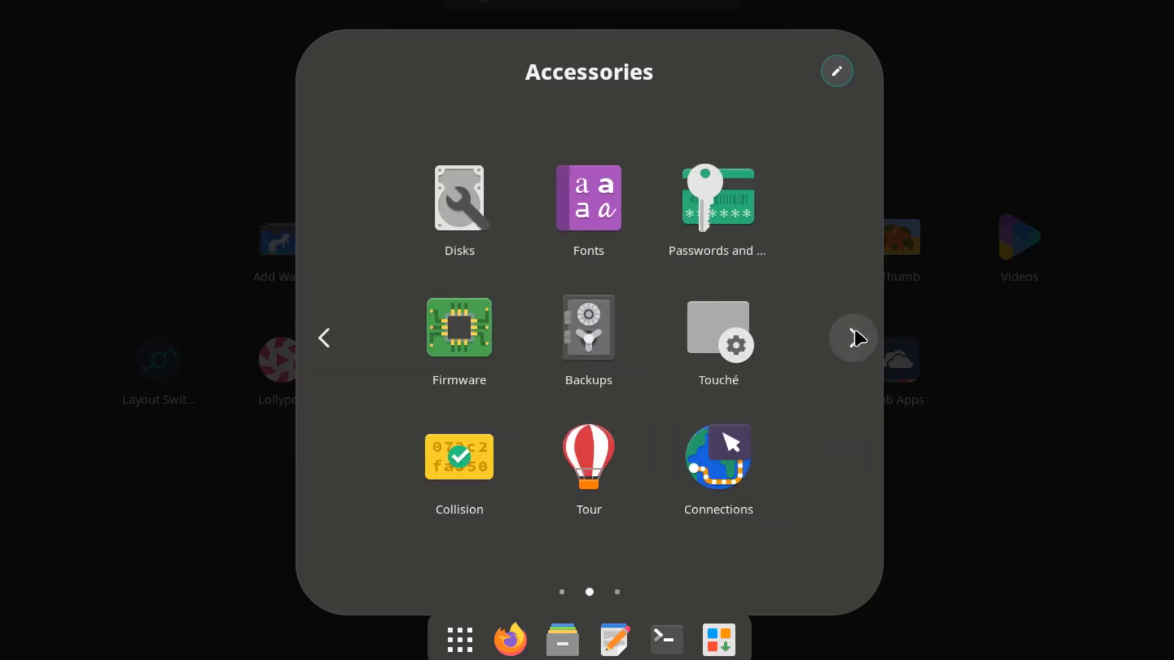
pyautogui.click(855, 333)
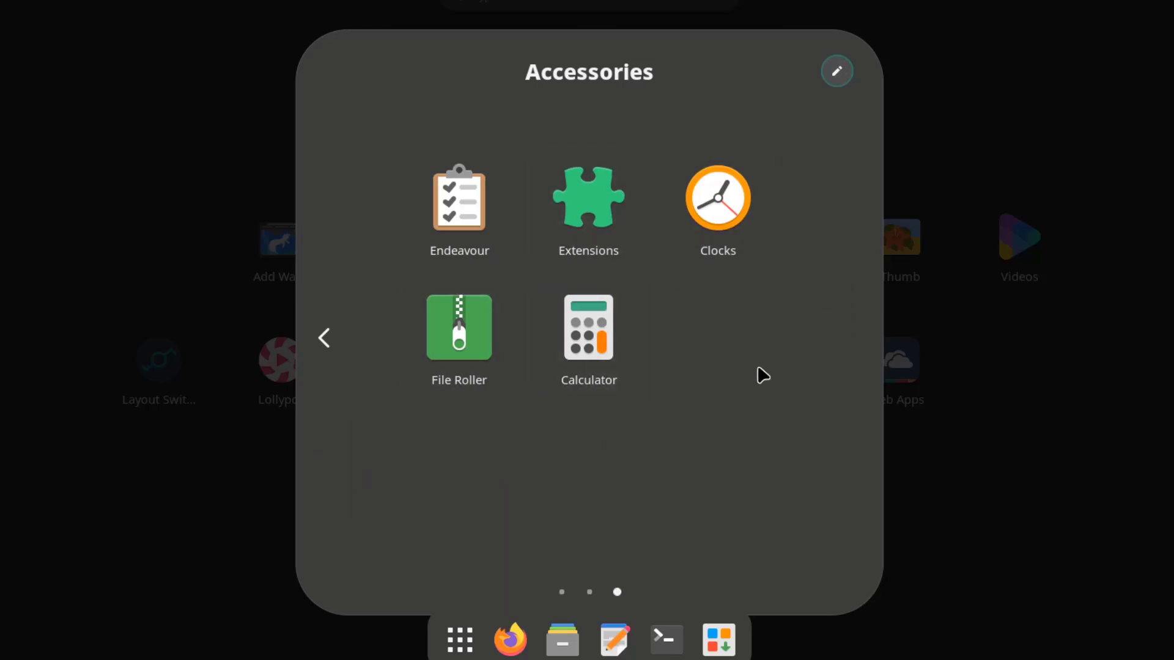
pyautogui.click(153, 365)
# Launch Layout Switcher and apply the Traditional, Tiling and GNOME layouts in turn.
pyautogui.click(153, 365)
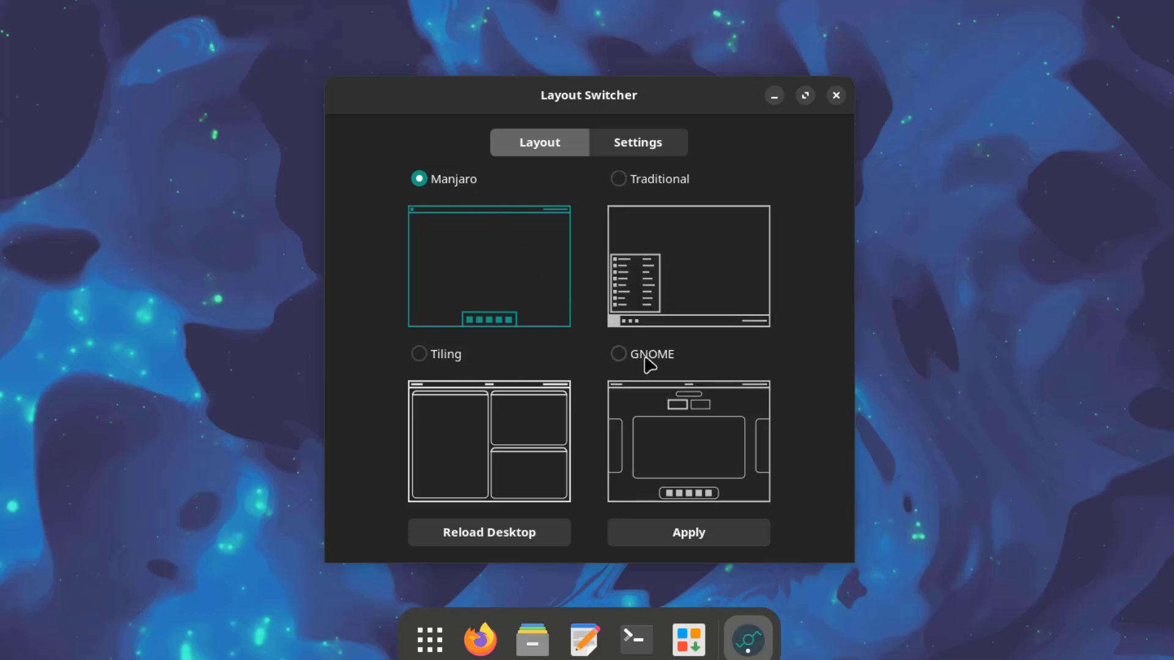
pyautogui.click(624, 182)
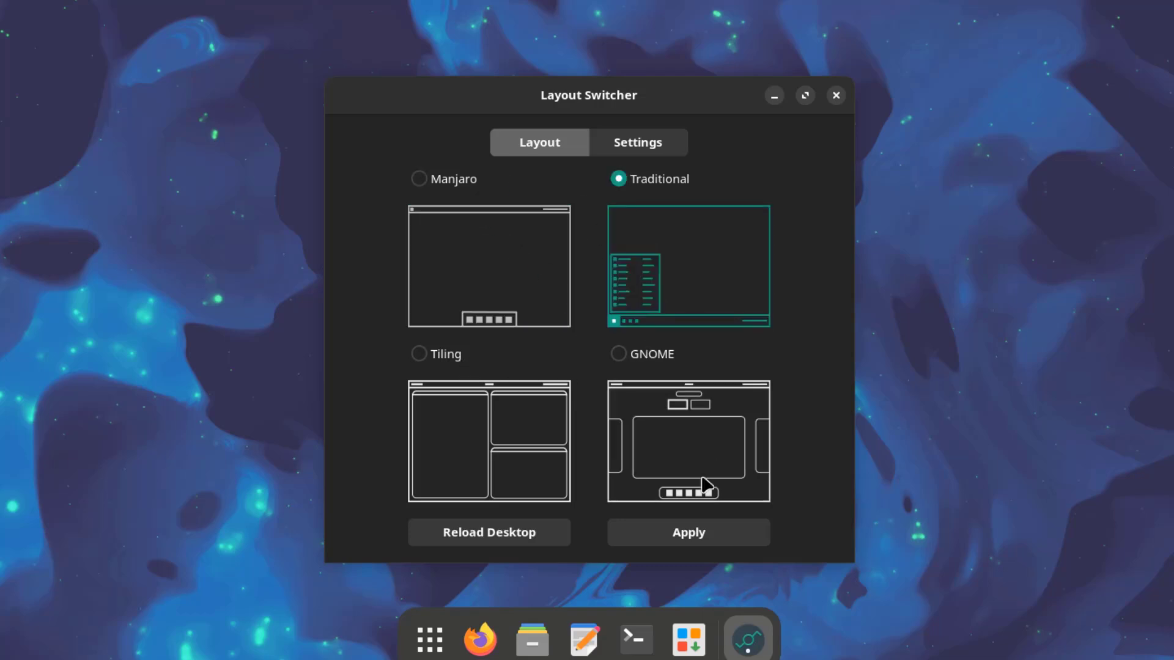
pyautogui.click(694, 542)
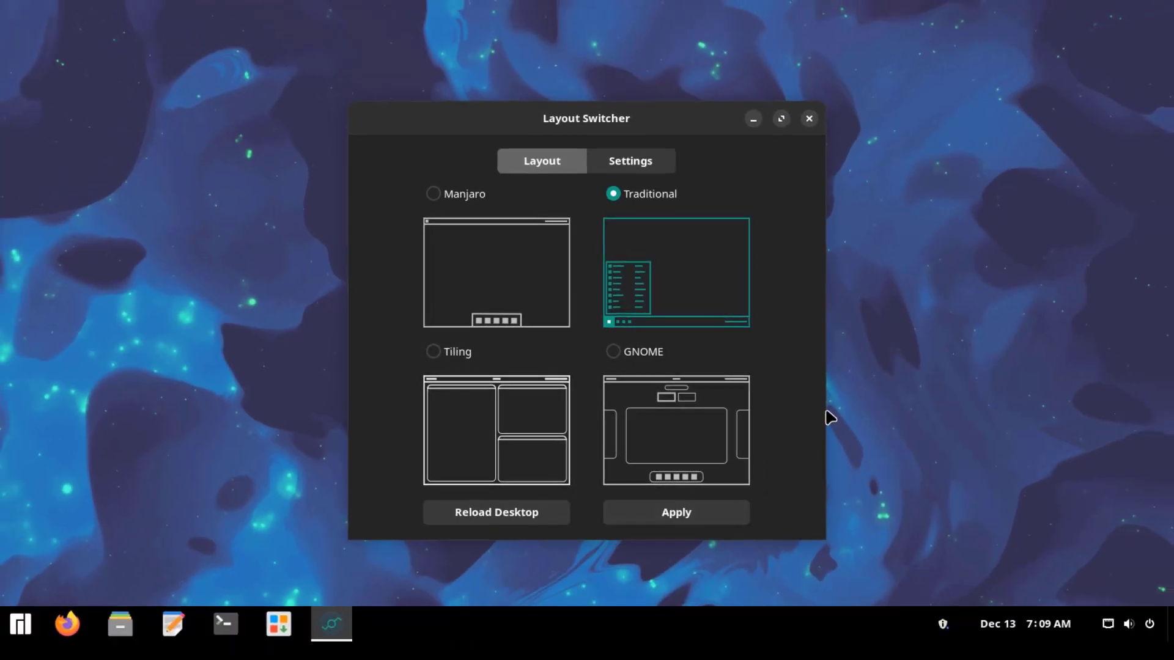
pyautogui.click(441, 370)
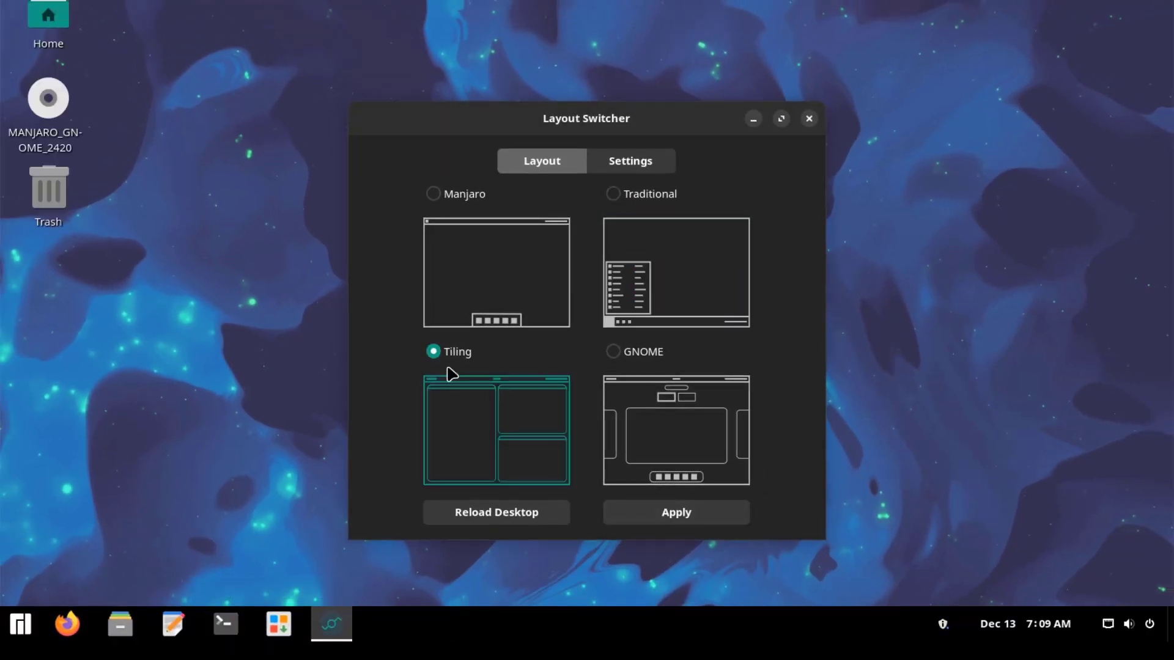
pyautogui.click(624, 519)
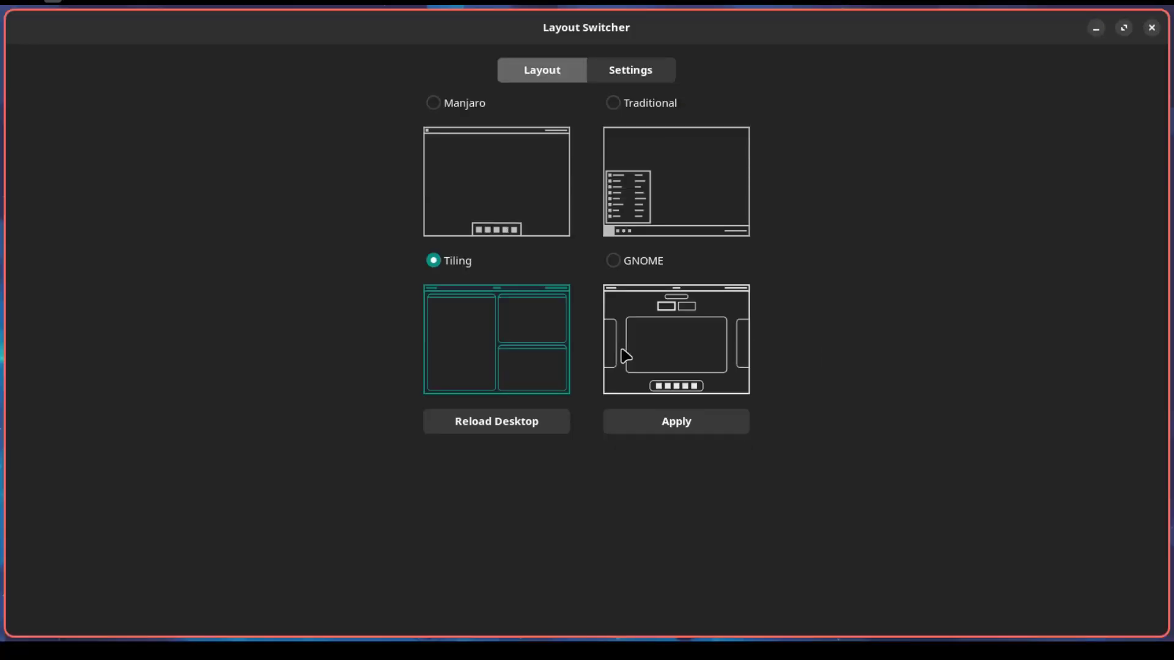
pyautogui.click(624, 357)
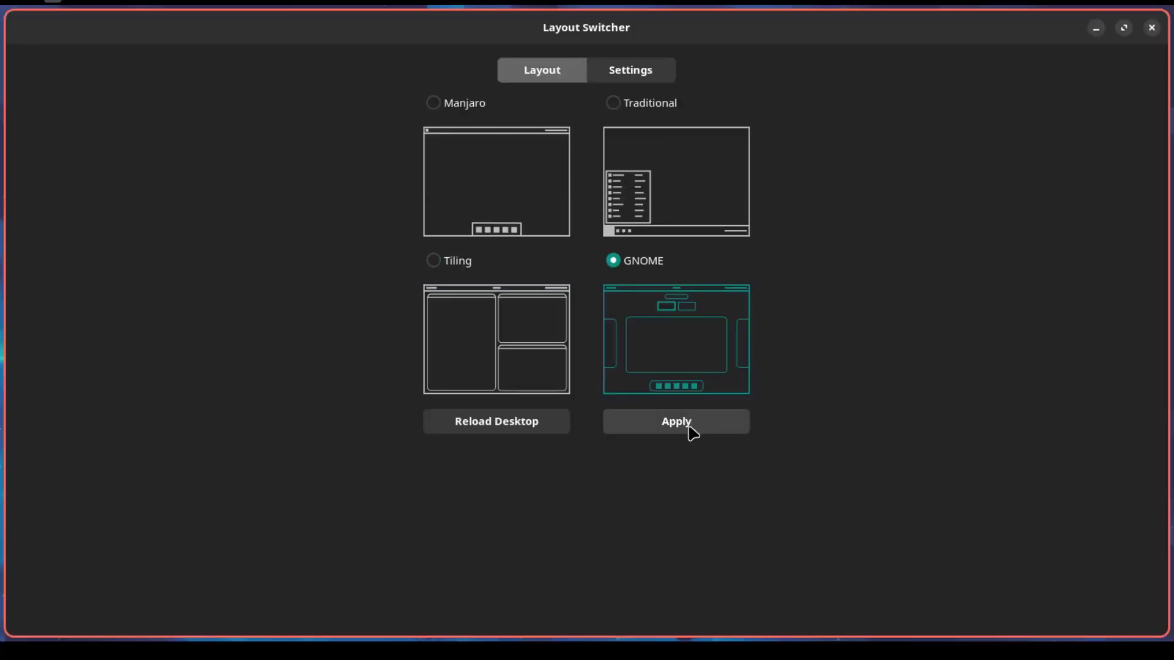
pyautogui.click(689, 429)
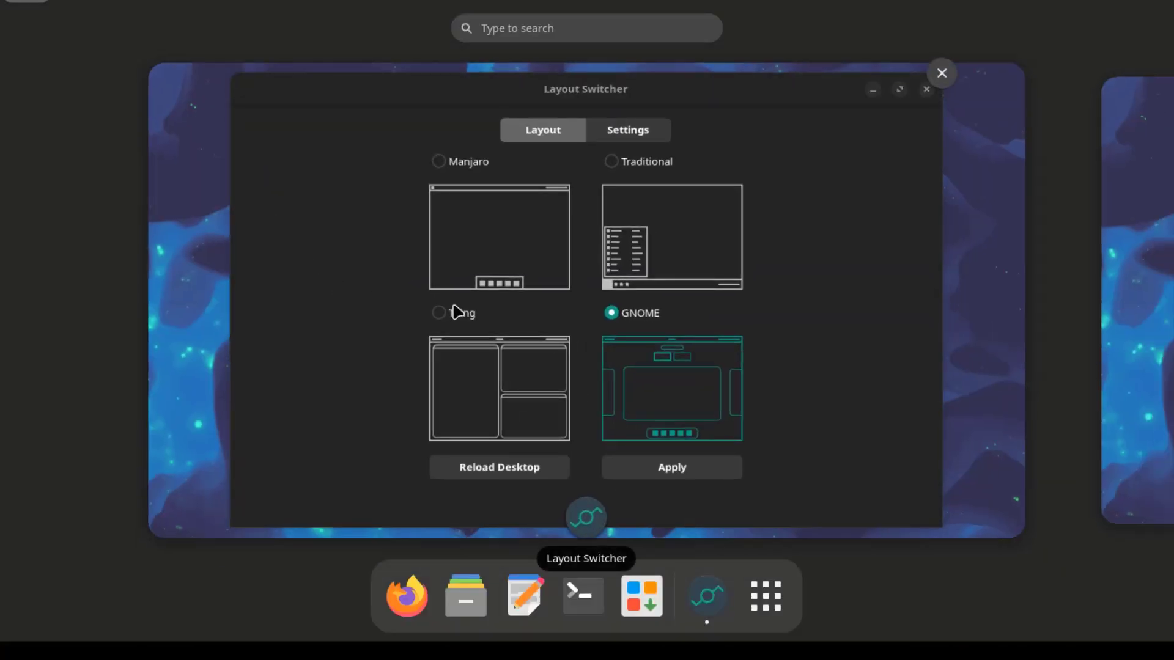
# Select the Manjaro layout, toggle desktop icons on and off in Settings, and return to Layout.
pyautogui.click(451, 174)
pyautogui.click(483, 173)
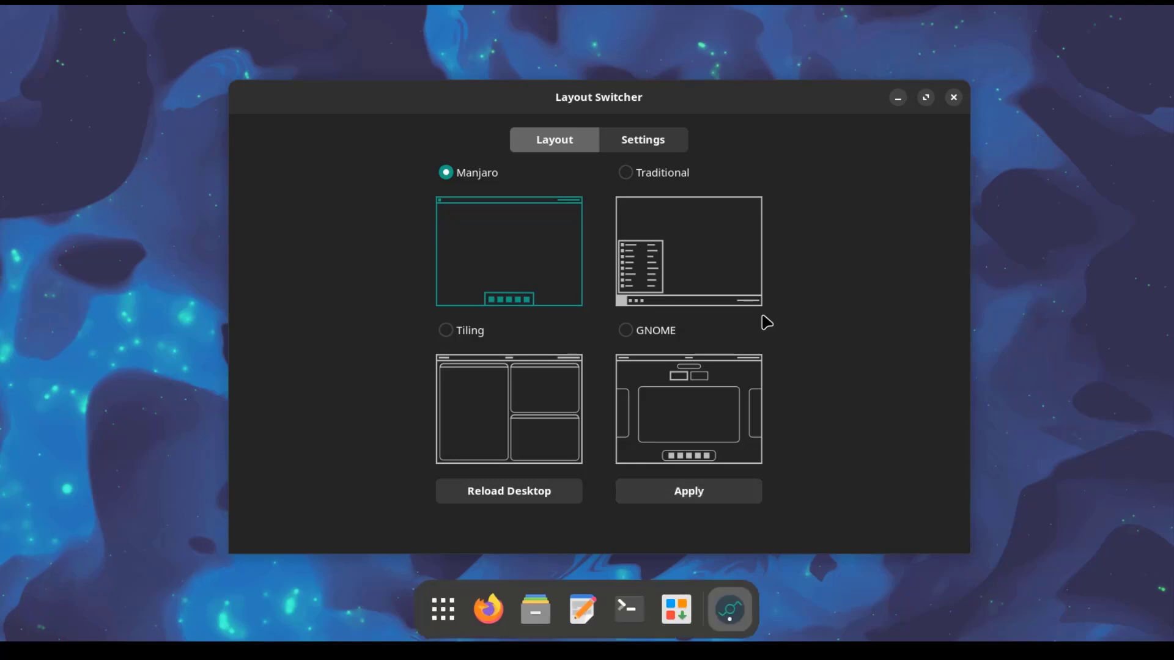
pyautogui.click(640, 162)
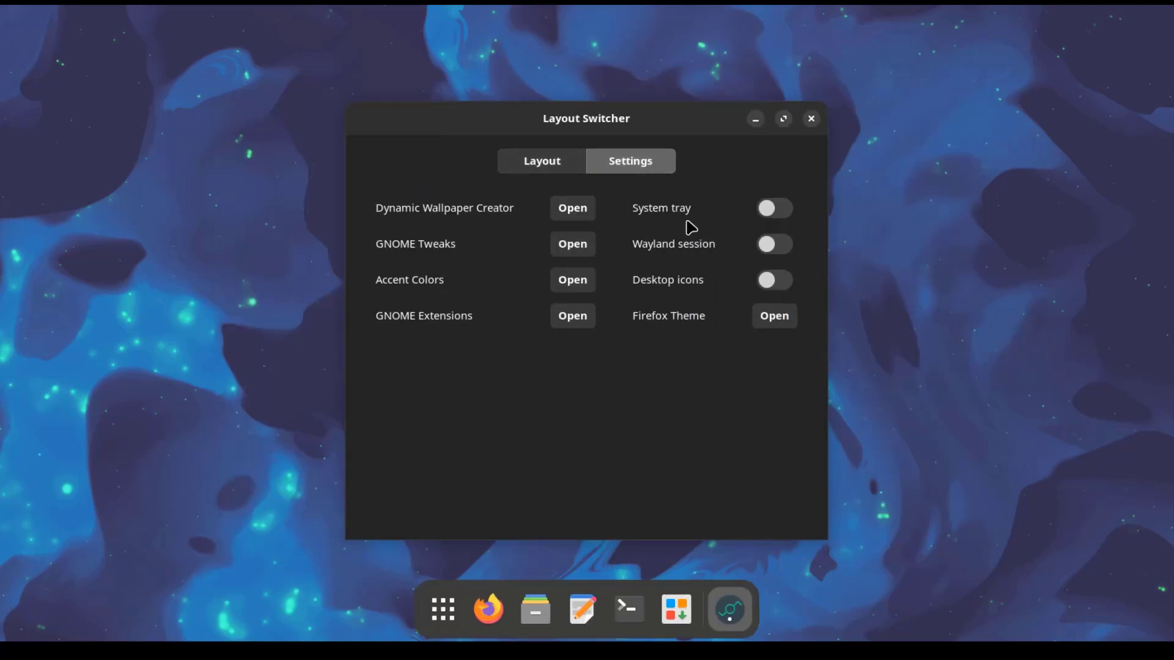
pyautogui.click(773, 283)
pyautogui.click(773, 280)
pyautogui.click(558, 164)
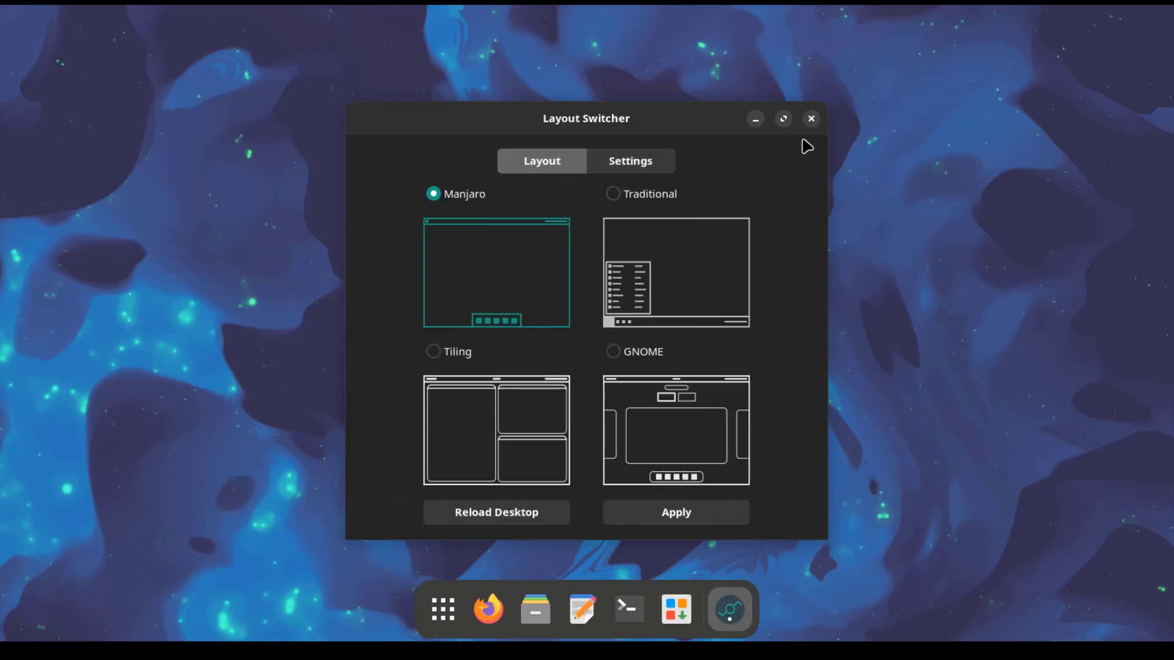
# Close Layout Switcher, launch Lollypop, dismiss the scan notification and browse the library list.
pyautogui.click(812, 120)
pyautogui.press('super+a')
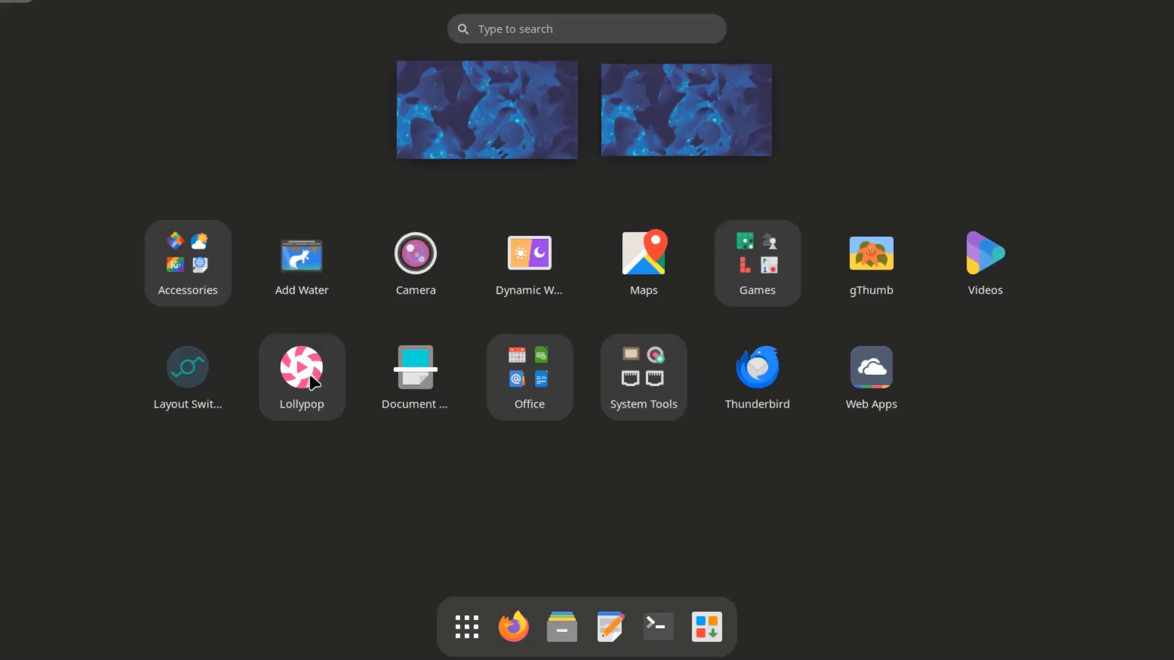
pyautogui.click(302, 370)
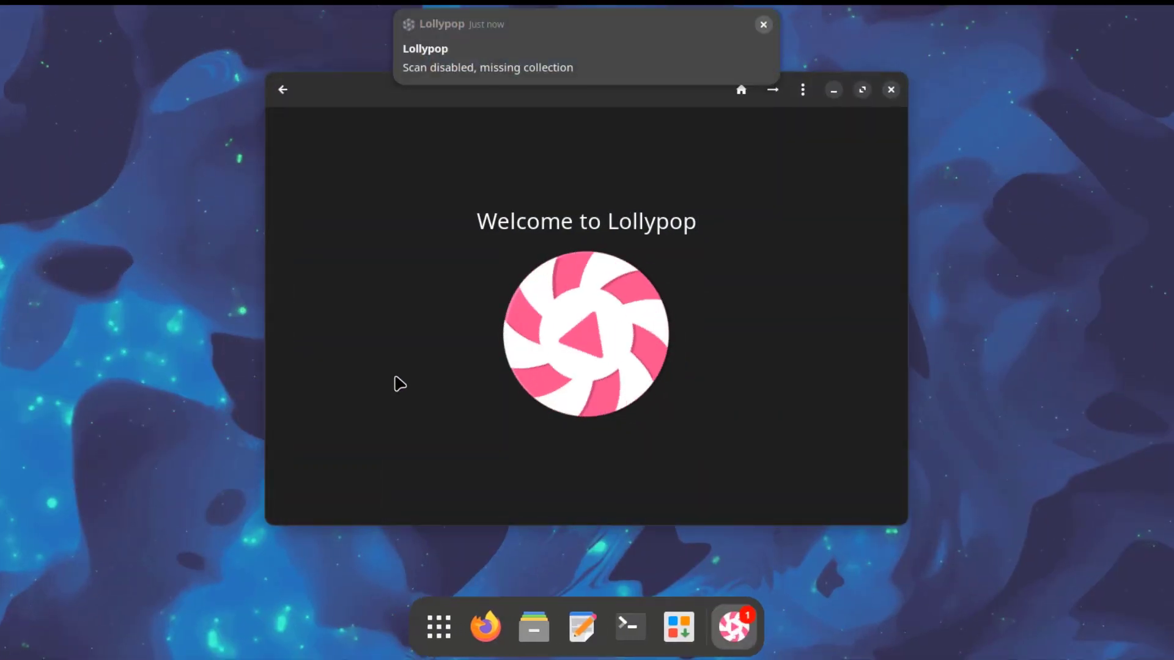
pyautogui.click(764, 24)
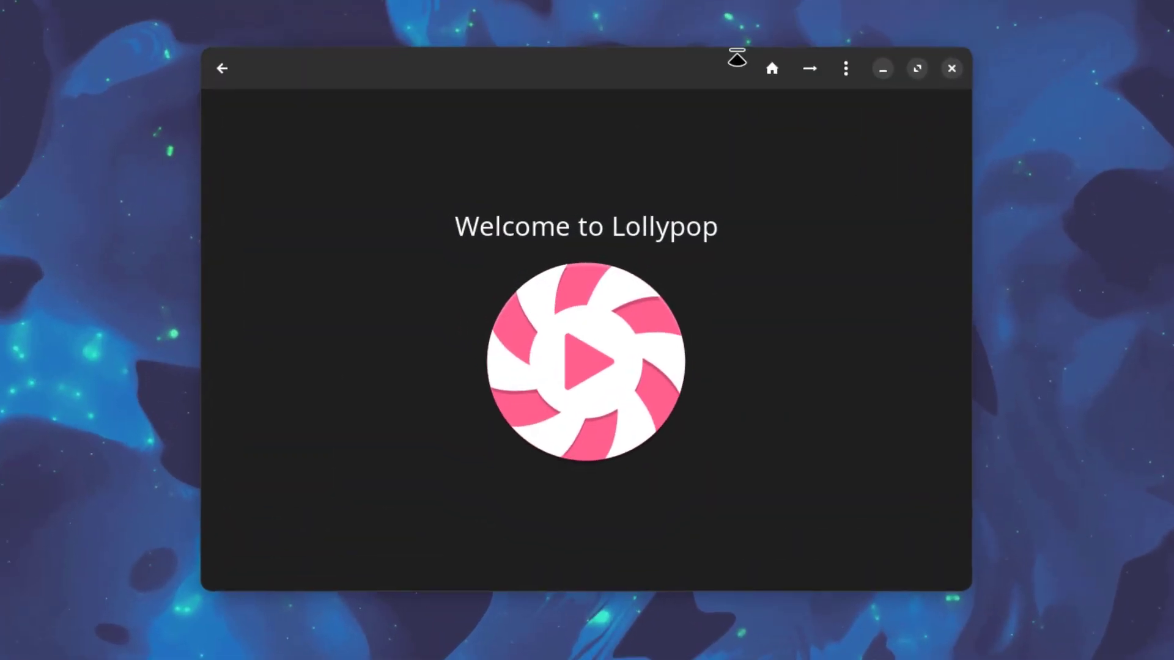
pyautogui.click(208, 65)
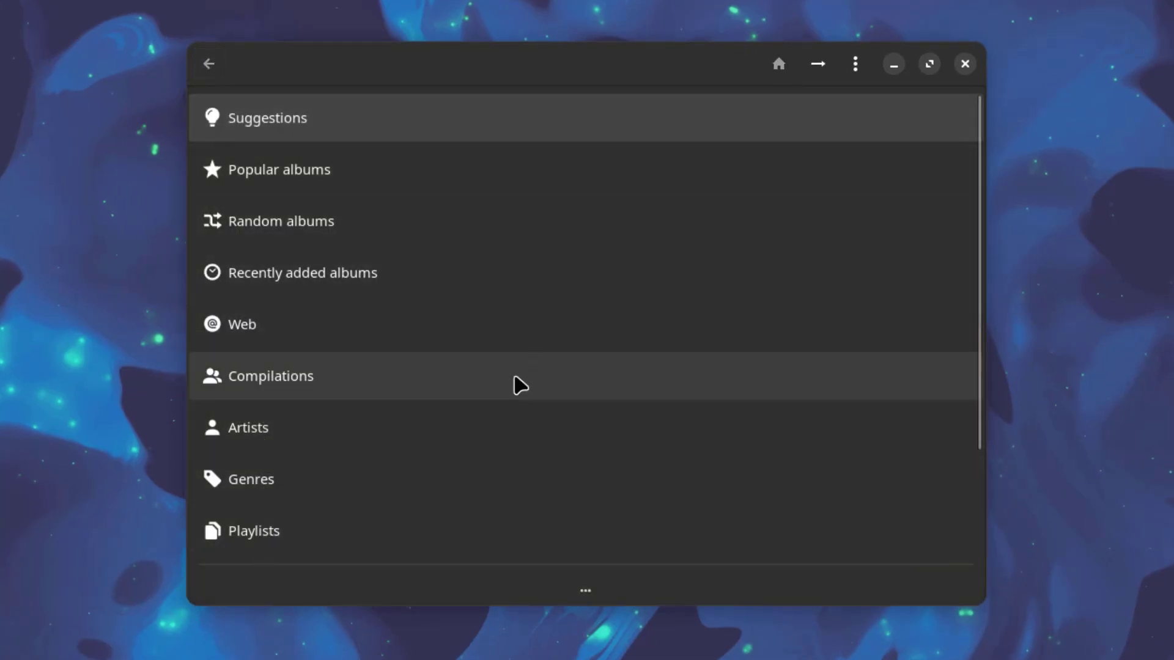
pyautogui.scroll(-3, 520, 385)
pyautogui.scroll(3, 508, 395)
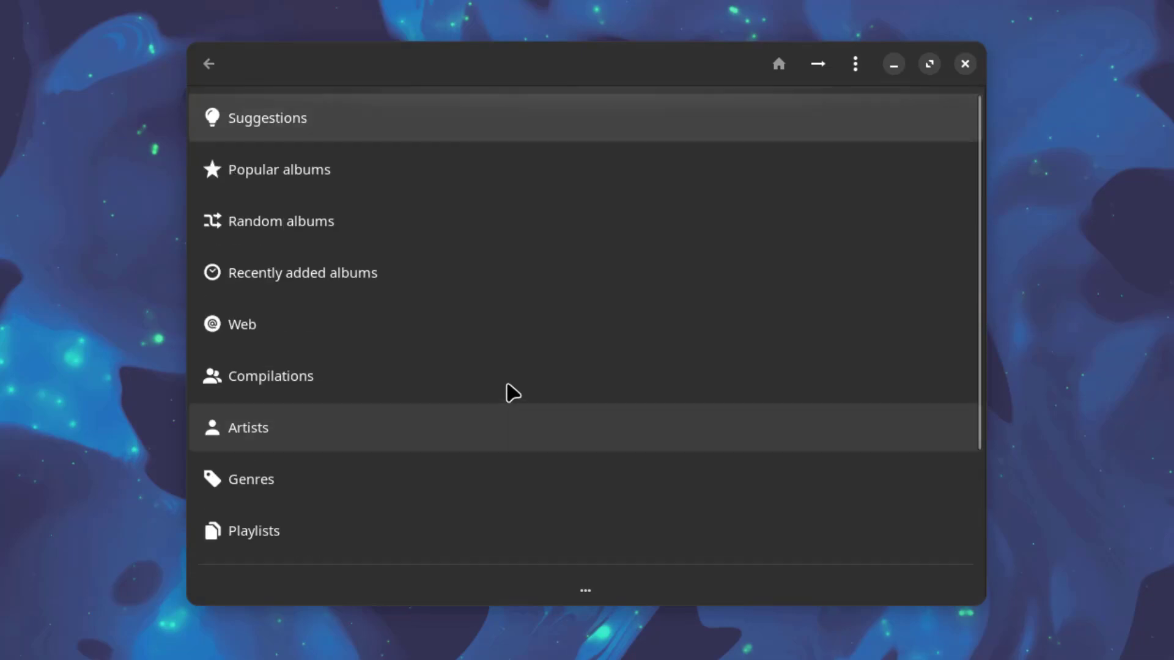
# Open Lollypop's Preferences and view the Music and Web pages before returning to General.
pyautogui.click(817, 67)
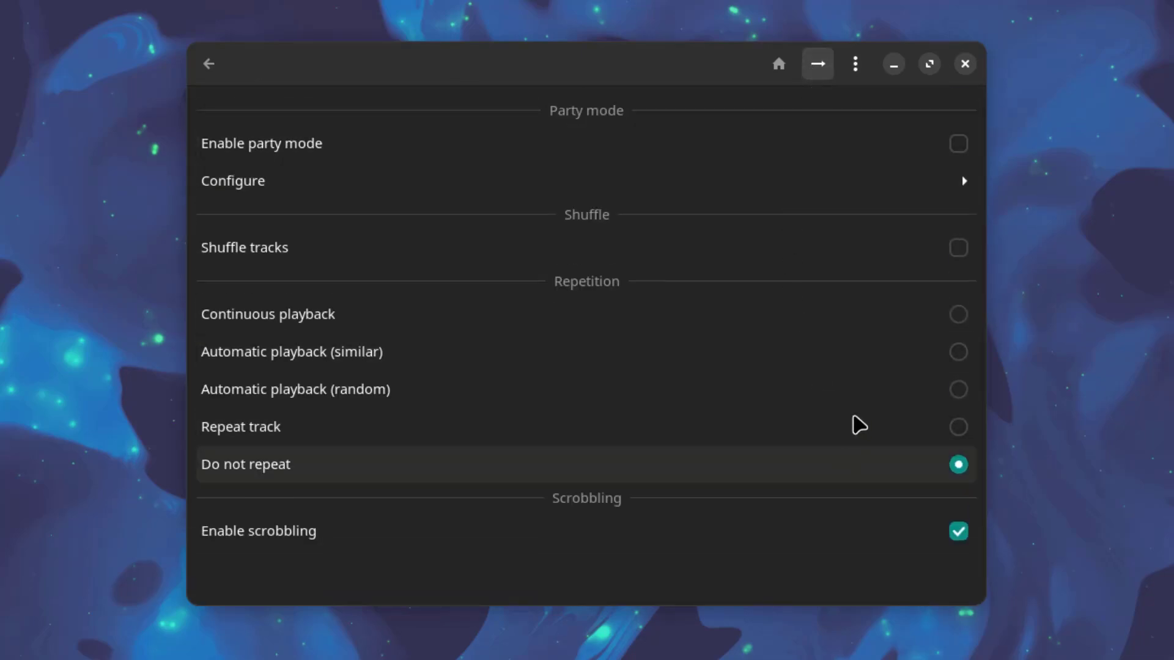
pyautogui.click(857, 70)
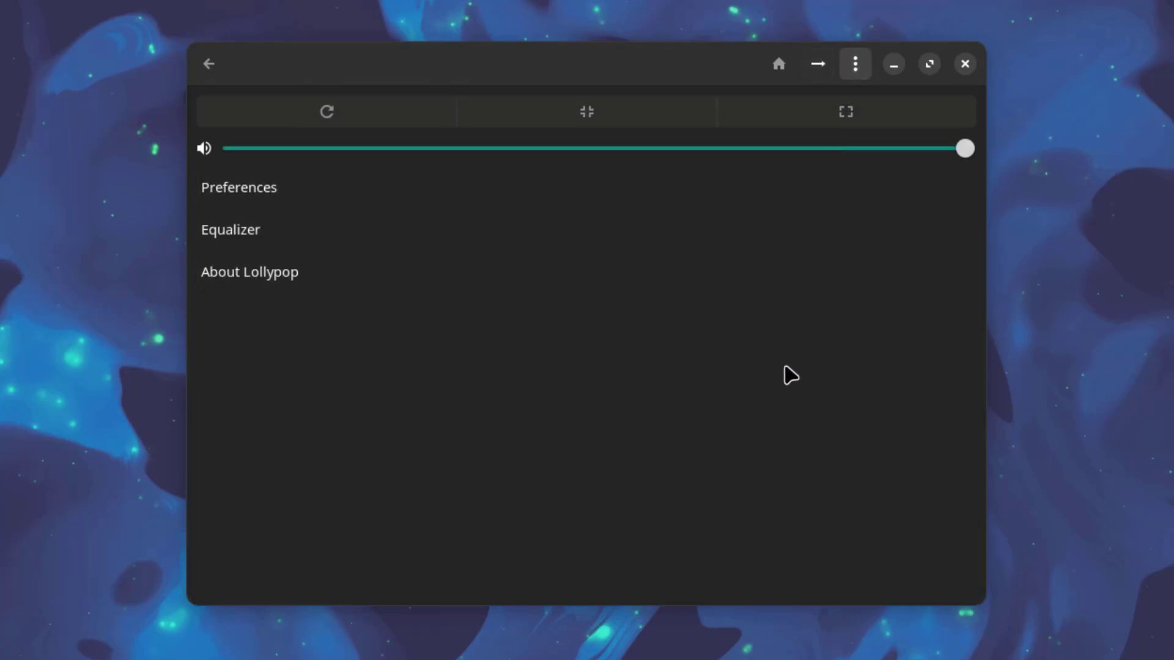
pyautogui.click(314, 199)
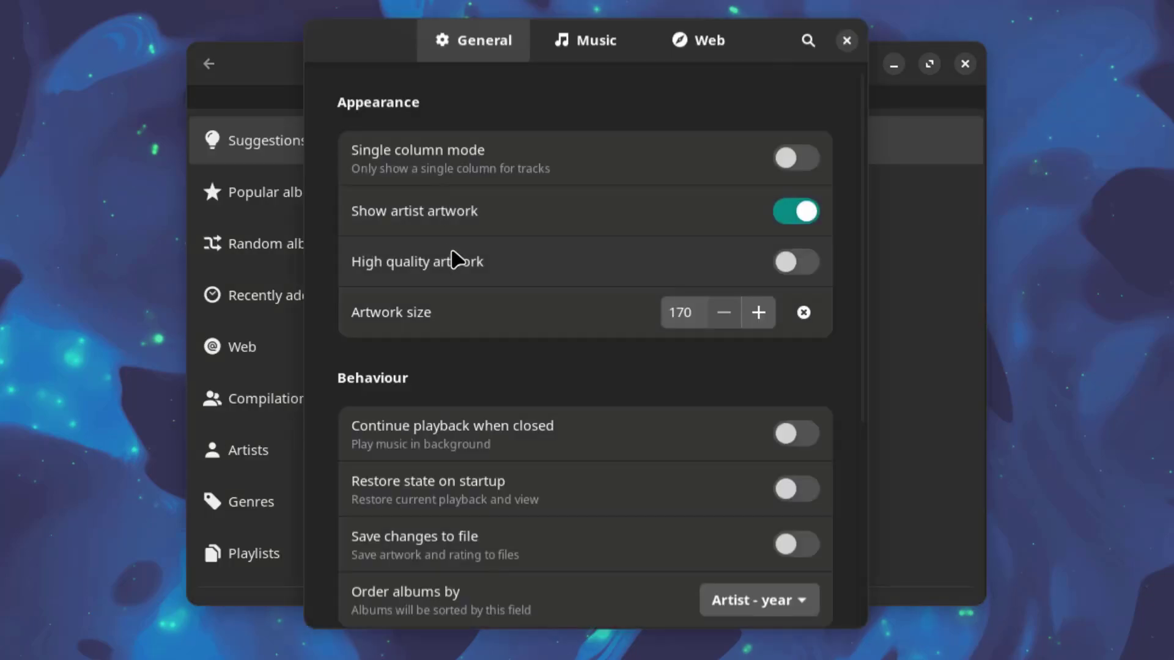
pyautogui.click(587, 41)
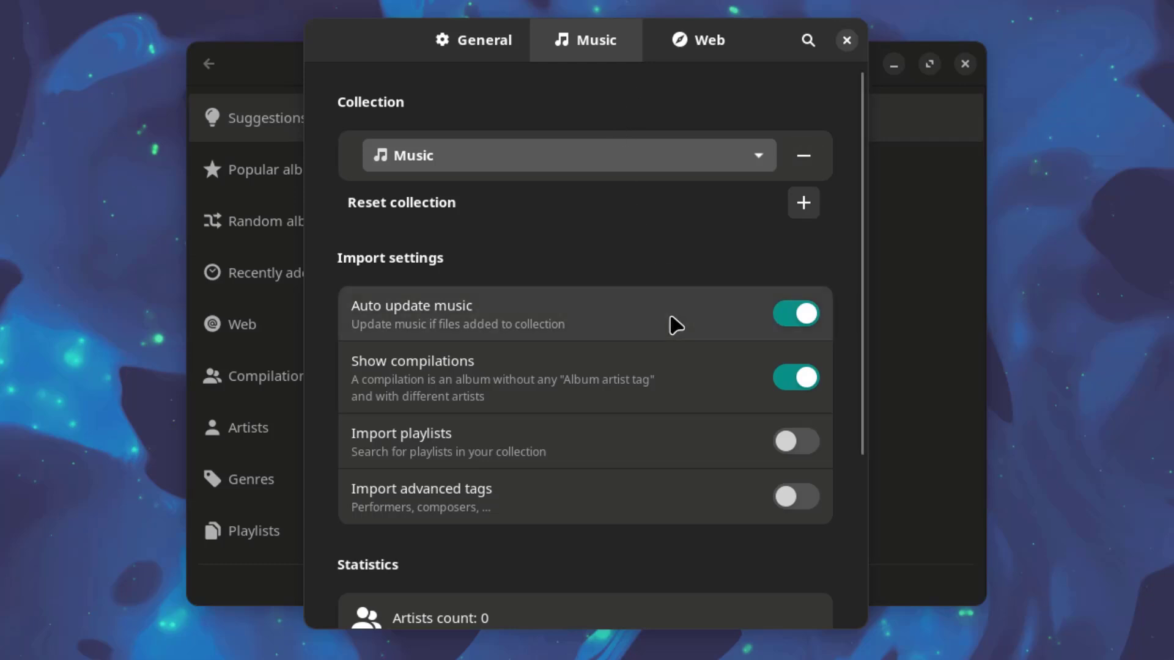
pyautogui.scroll(-3, 642, 366)
pyautogui.scroll(-2, 660, 520)
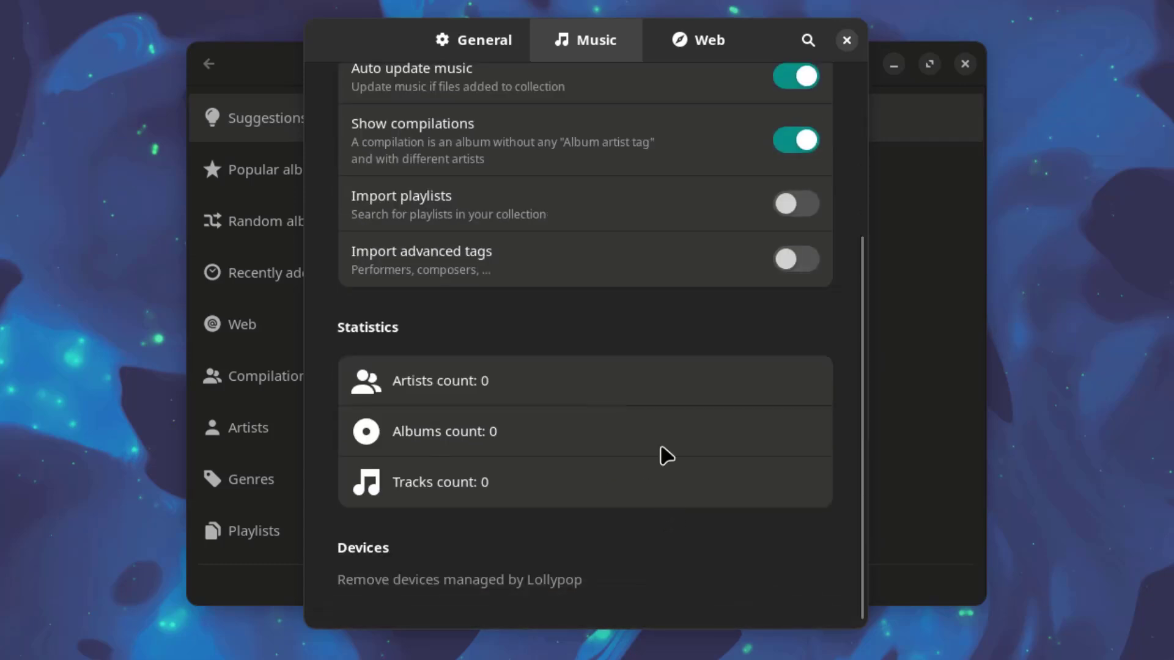
pyautogui.click(695, 41)
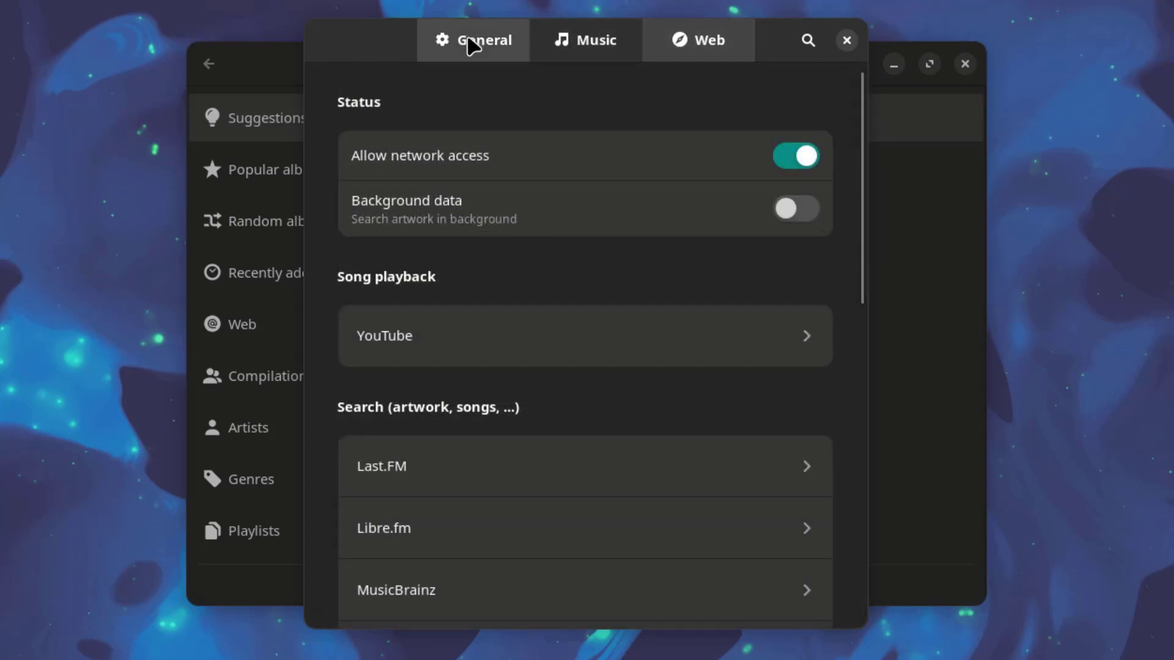
pyautogui.click(471, 43)
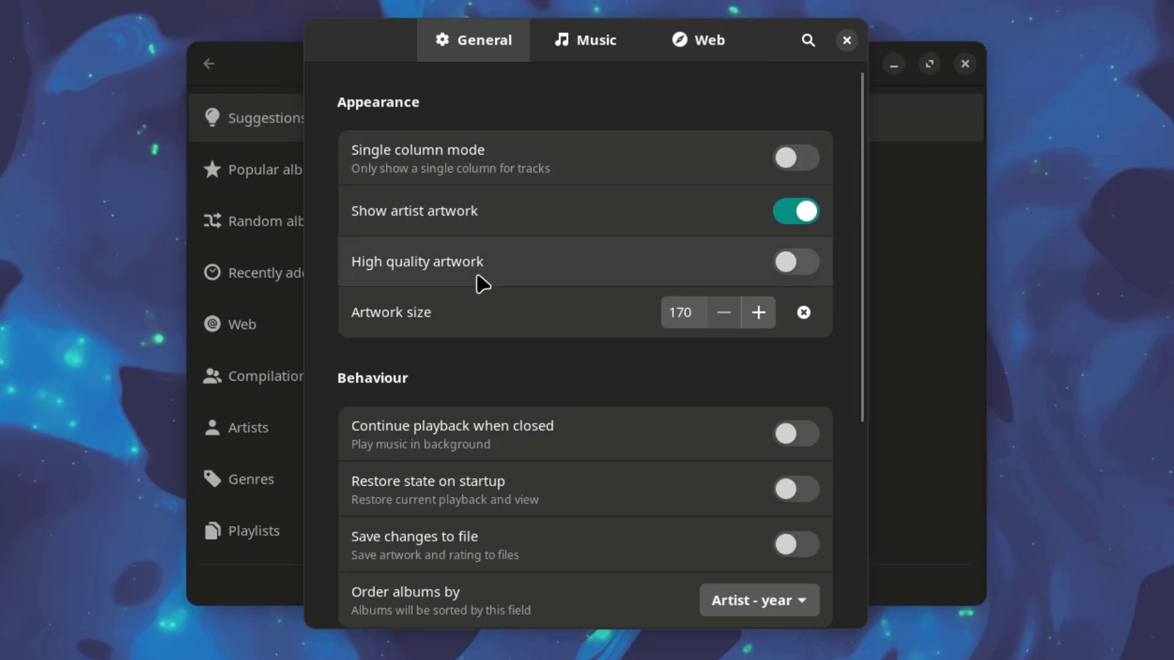
pyautogui.click(806, 261)
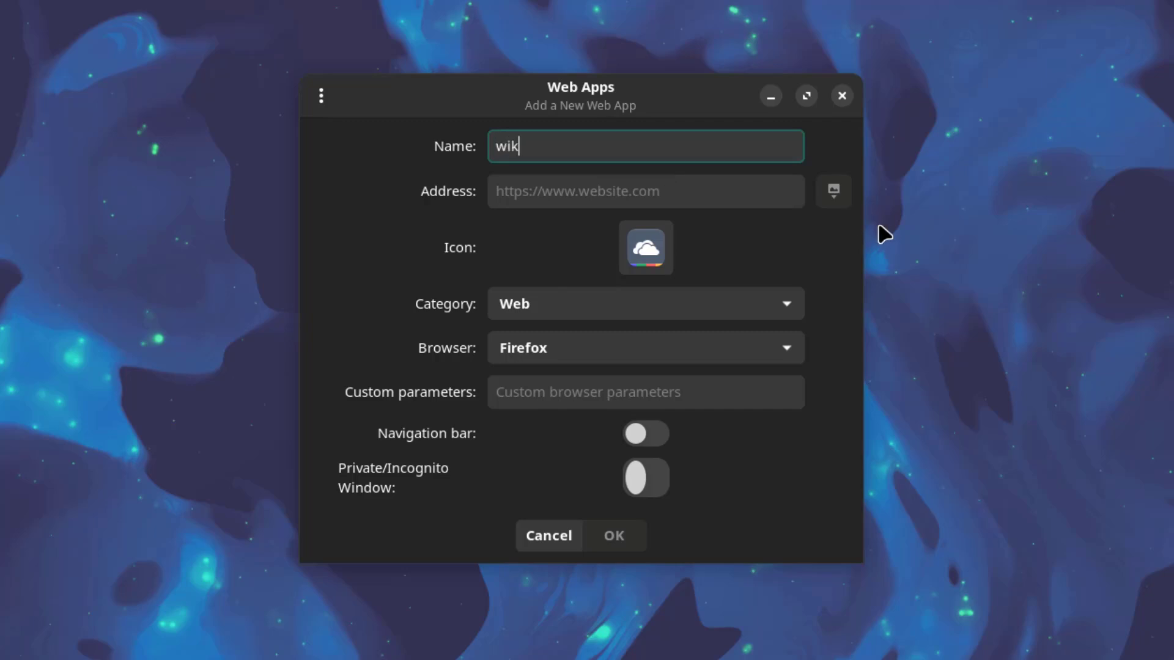
pyautogui.write('ipedia')
pyautogui.click(673, 190)
pyautogui.write('www.wikipedia.com')
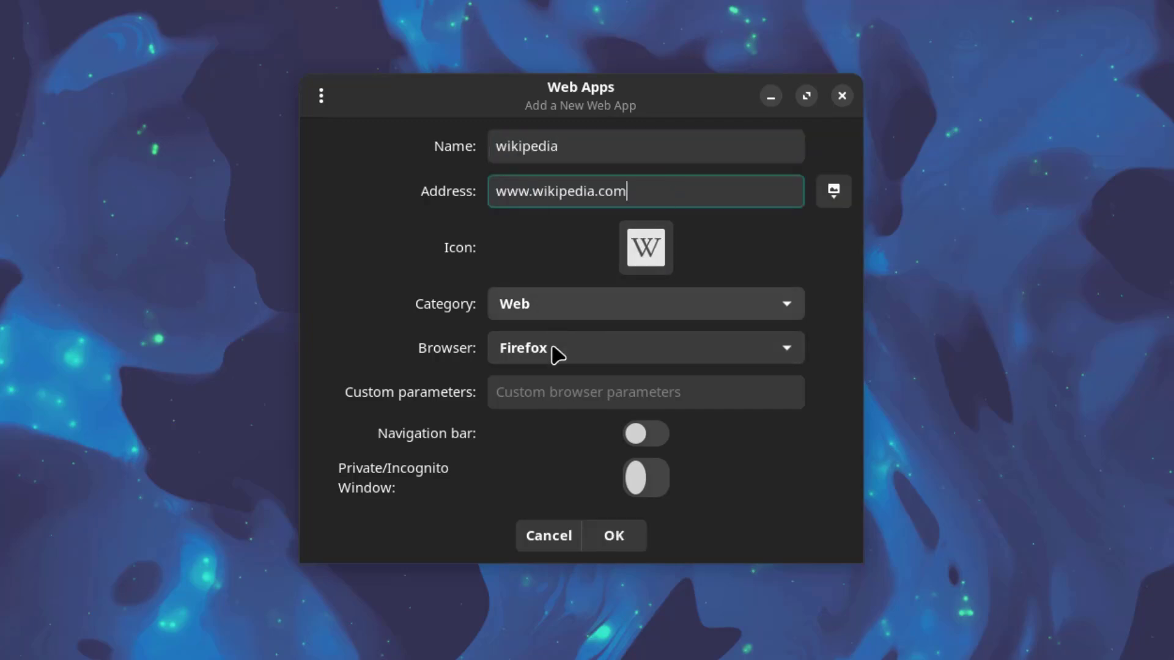
pyautogui.click(614, 541)
pyautogui.press('super+a')
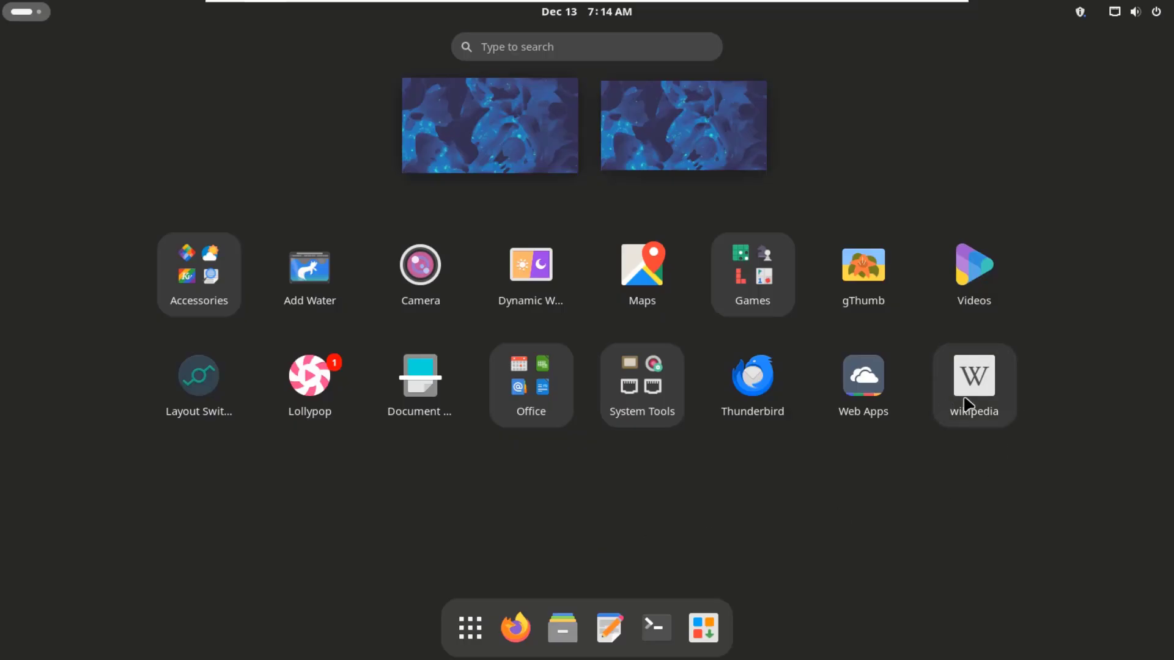
# Open English Wikipedia's Main Page in the wikipedia web app, browse it, then close Firefox.
pyautogui.click(975, 379)
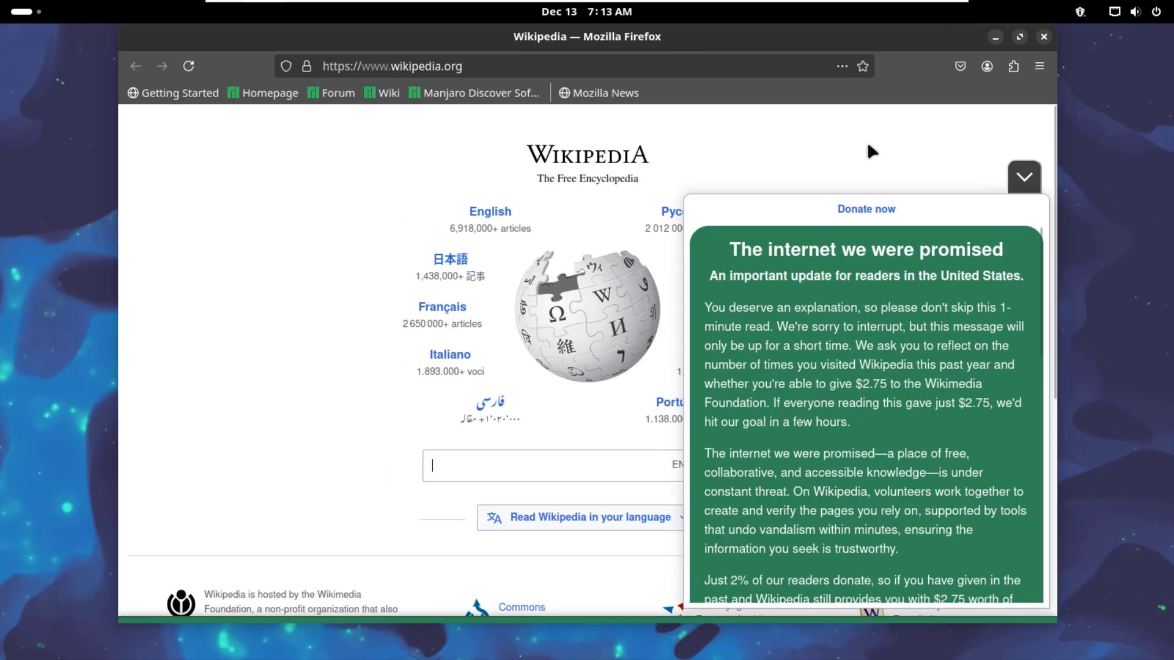
pyautogui.click(489, 215)
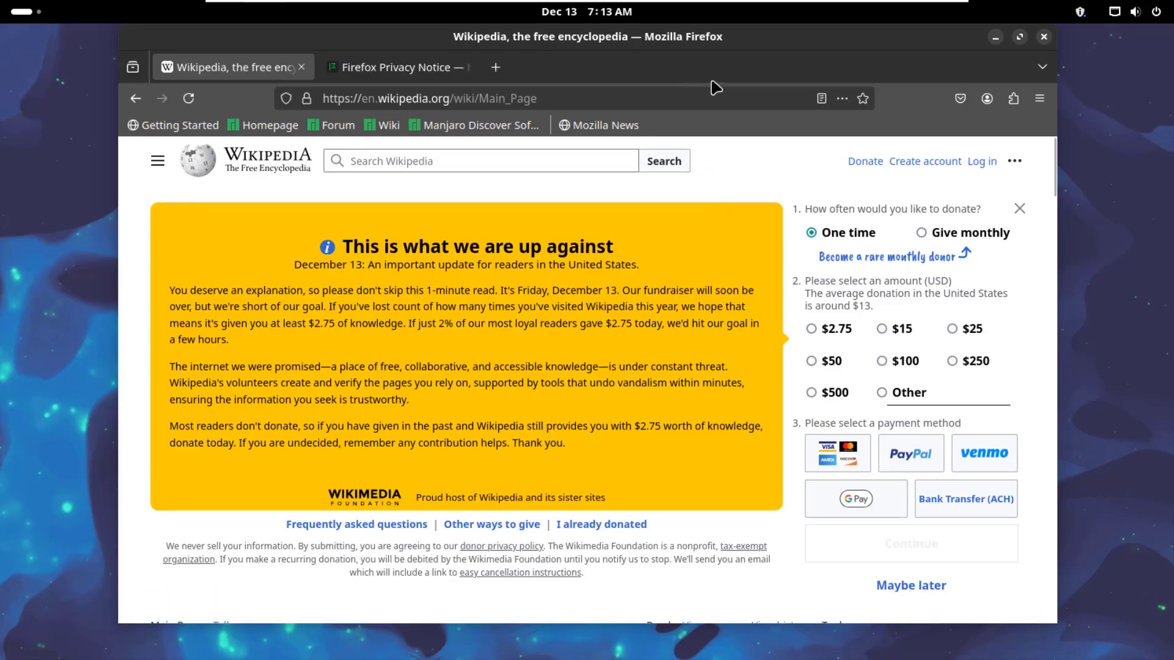
pyautogui.moveTo(725, 82); pyautogui.dragTo(776, 88)
pyautogui.scroll(-10, 778, 387)
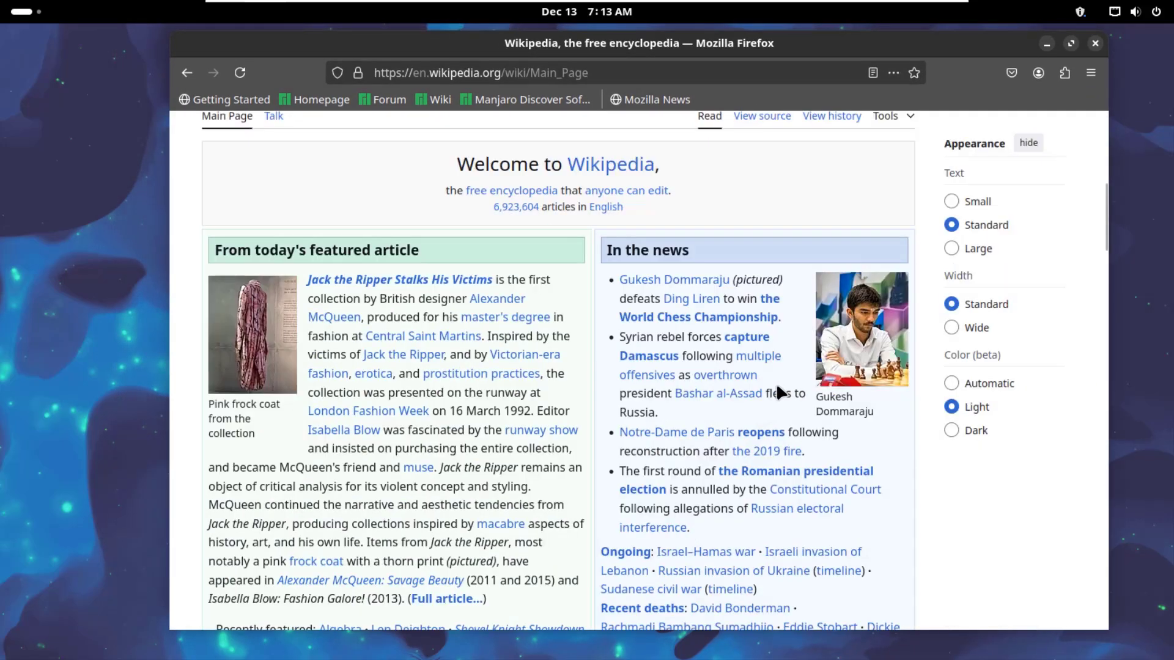
pyautogui.scroll(-15, 775, 394)
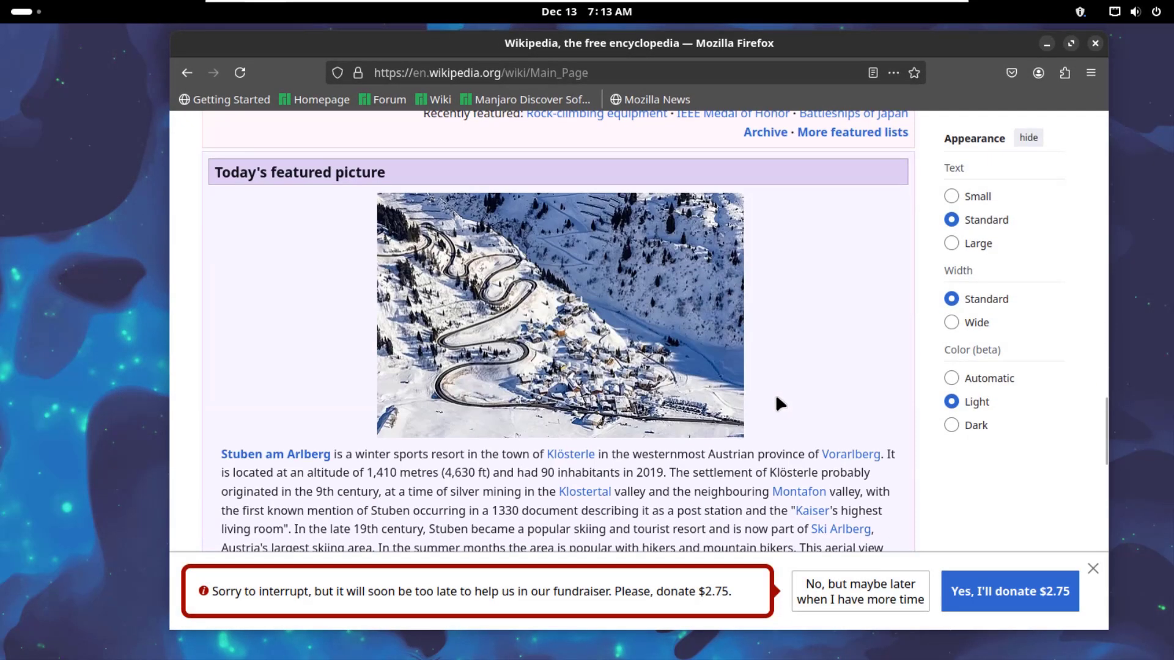
pyautogui.press('Home')
pyautogui.click(1094, 45)
# Launch Parental Controls from the last page of the System Tools folder.
pyautogui.click(654, 389)
pyautogui.click(827, 349)
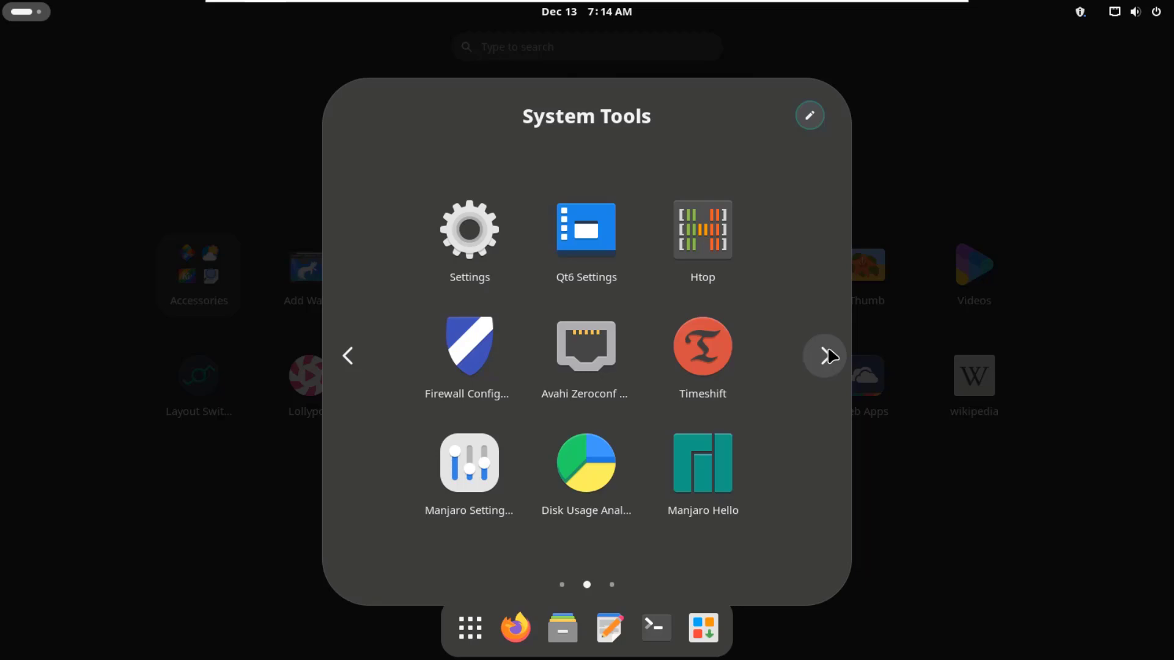
pyautogui.click(828, 355)
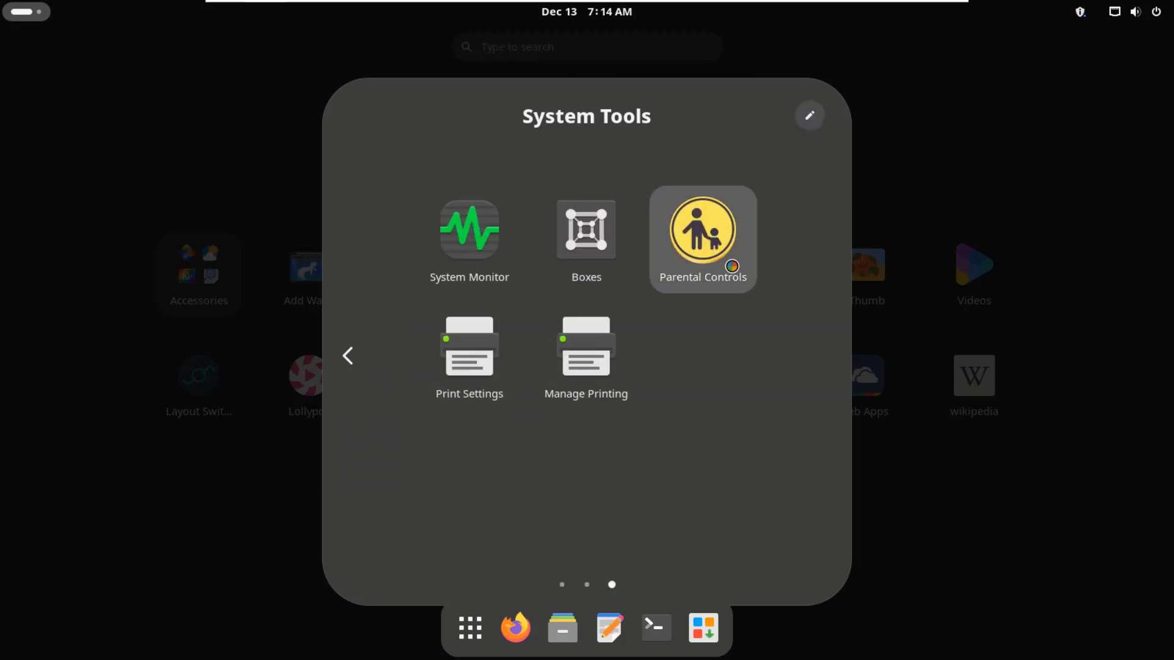
pyautogui.click(715, 314)
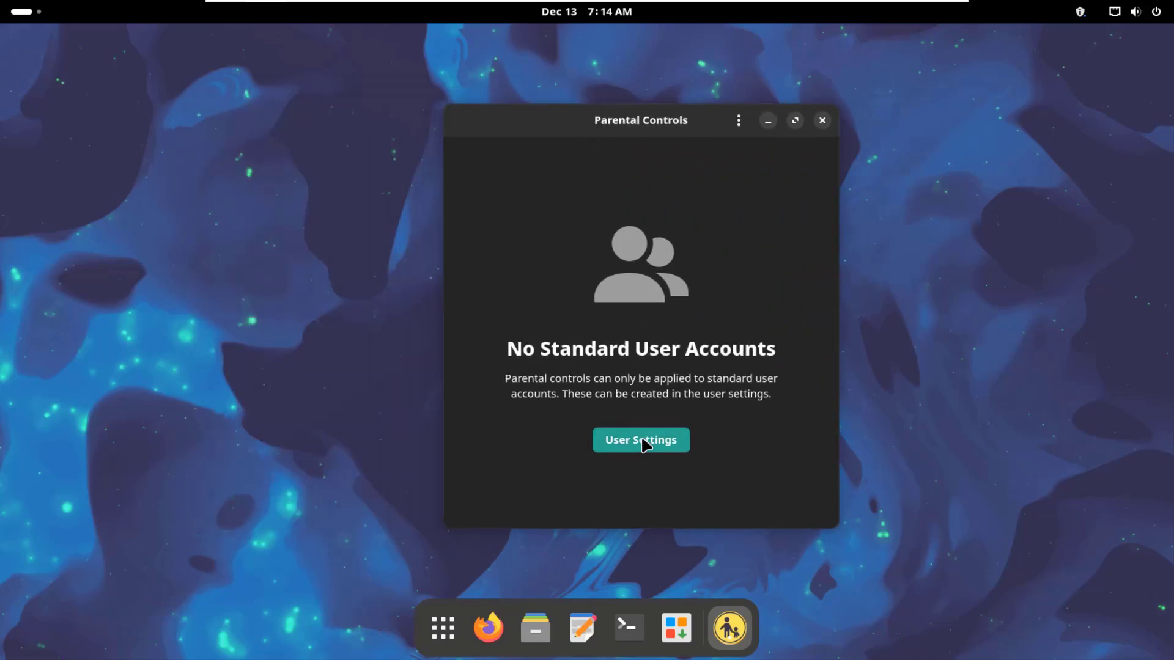
# Check the user settings and the About dialog showing version 0.13.0.
pyautogui.click(684, 434)
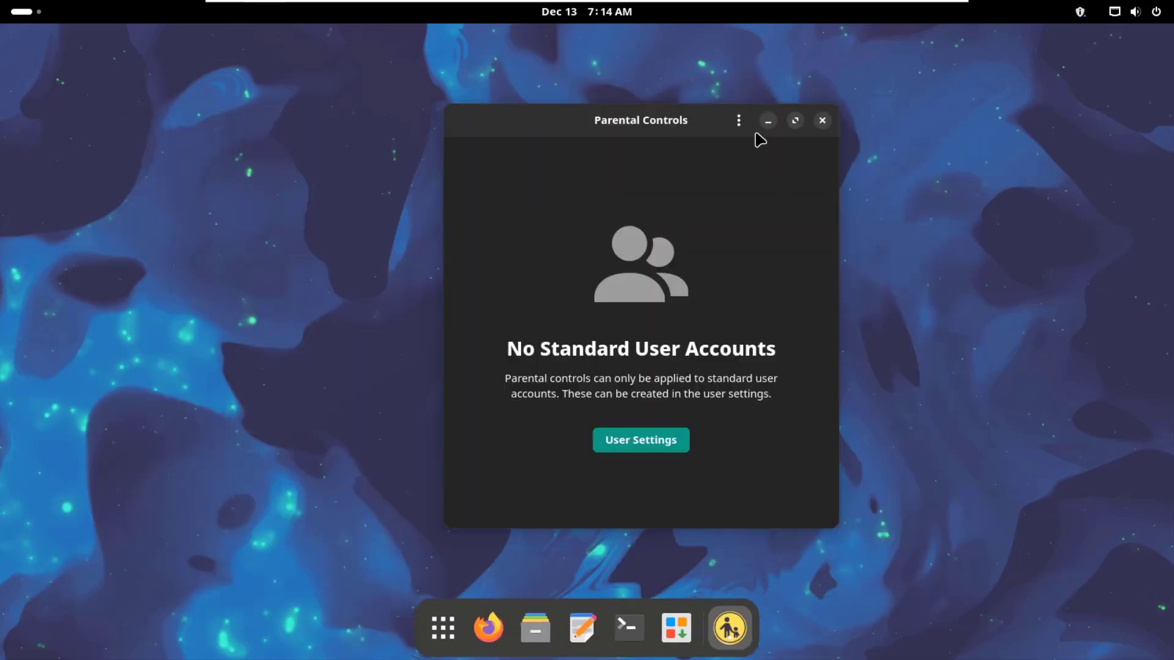
pyautogui.click(739, 121)
pyautogui.click(751, 184)
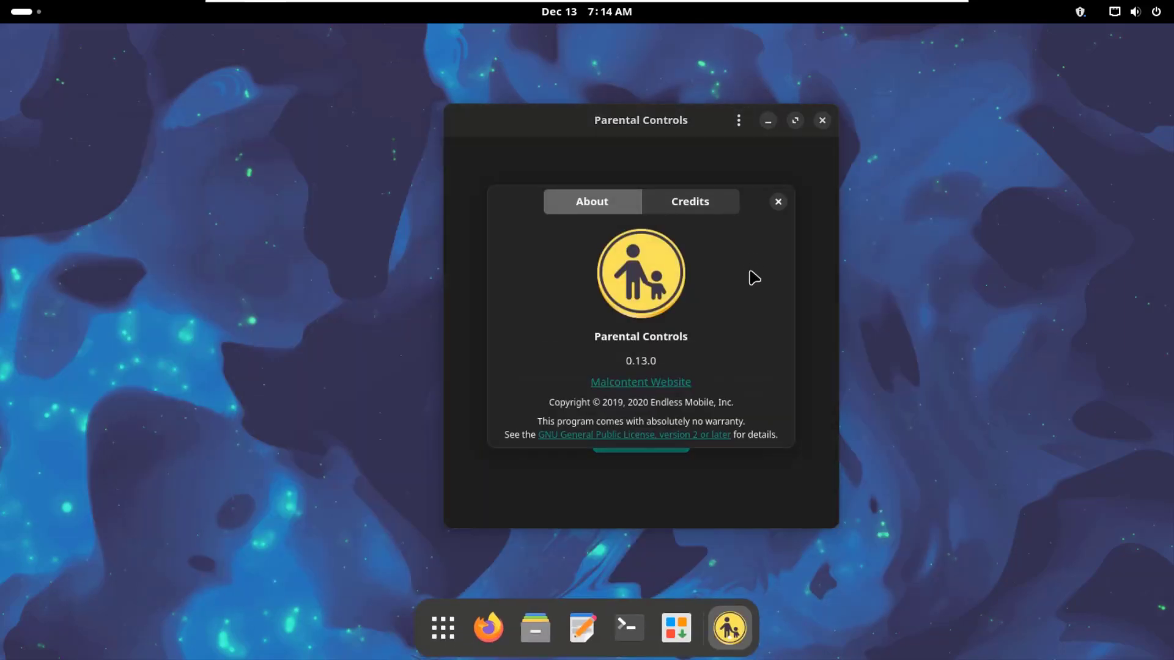
pyautogui.press('Escape')
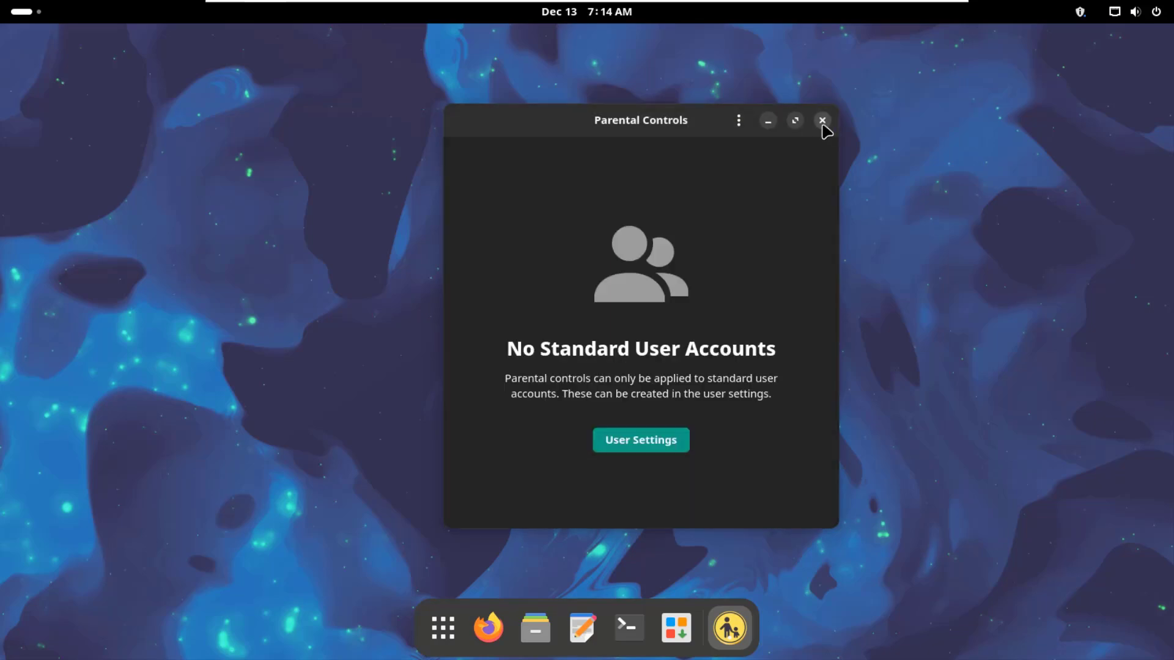
# Close Parental Controls and launch the Settings app.
pyautogui.click(823, 121)
pyautogui.click(470, 628)
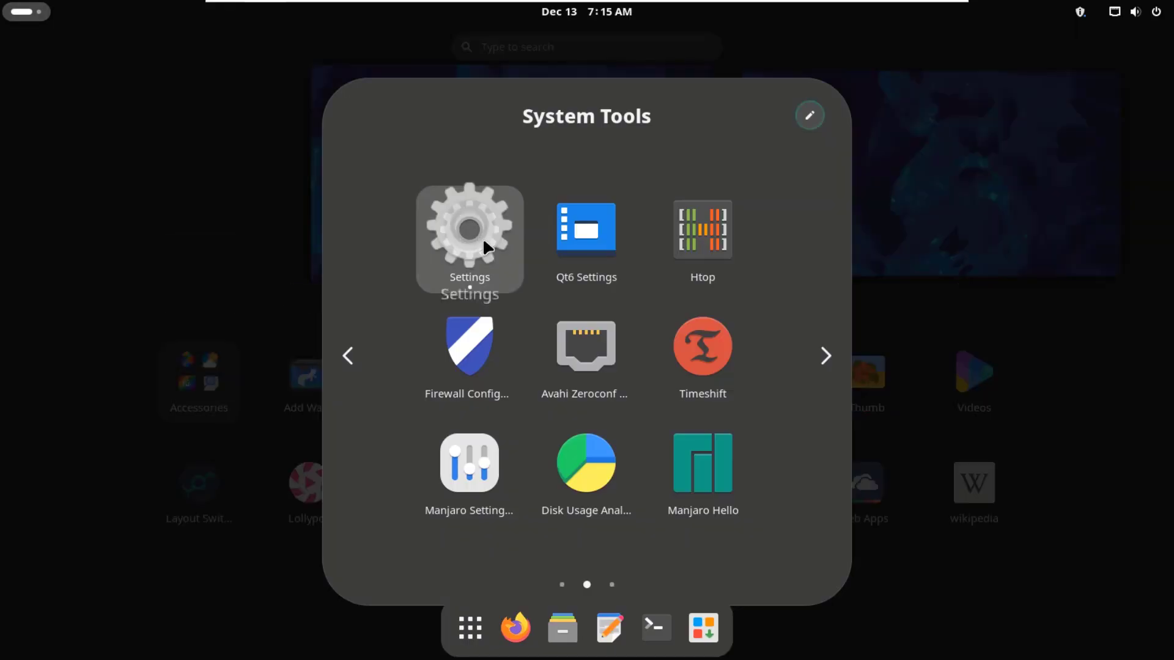
pyautogui.click(482, 237)
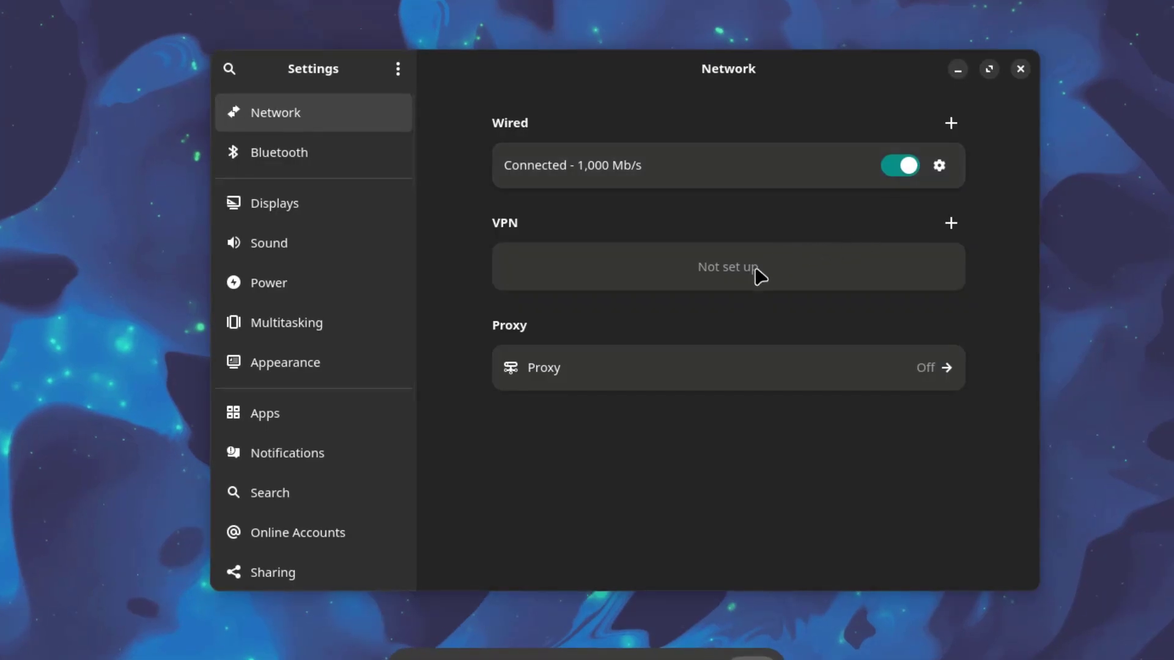
# Browse a new wired profile's Identity, IPv4, IPv6 and Security tabs, then discard it.
pyautogui.click(951, 123)
pyautogui.moveTo(568, 140); pyautogui.dragTo(689, 137)
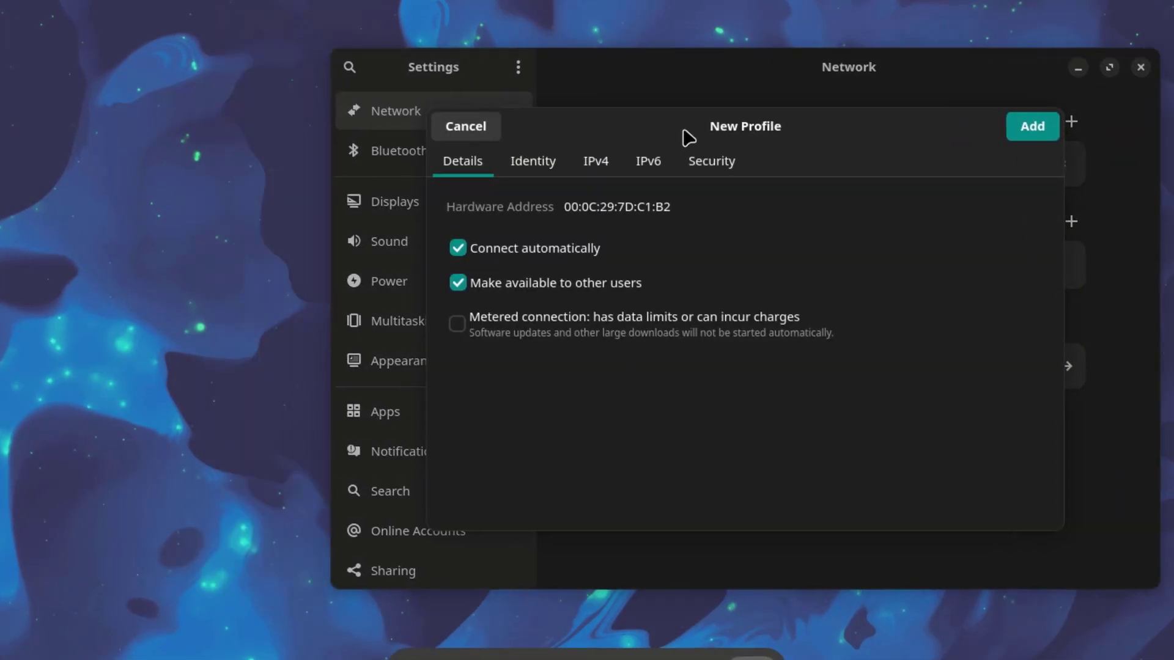
pyautogui.click(559, 164)
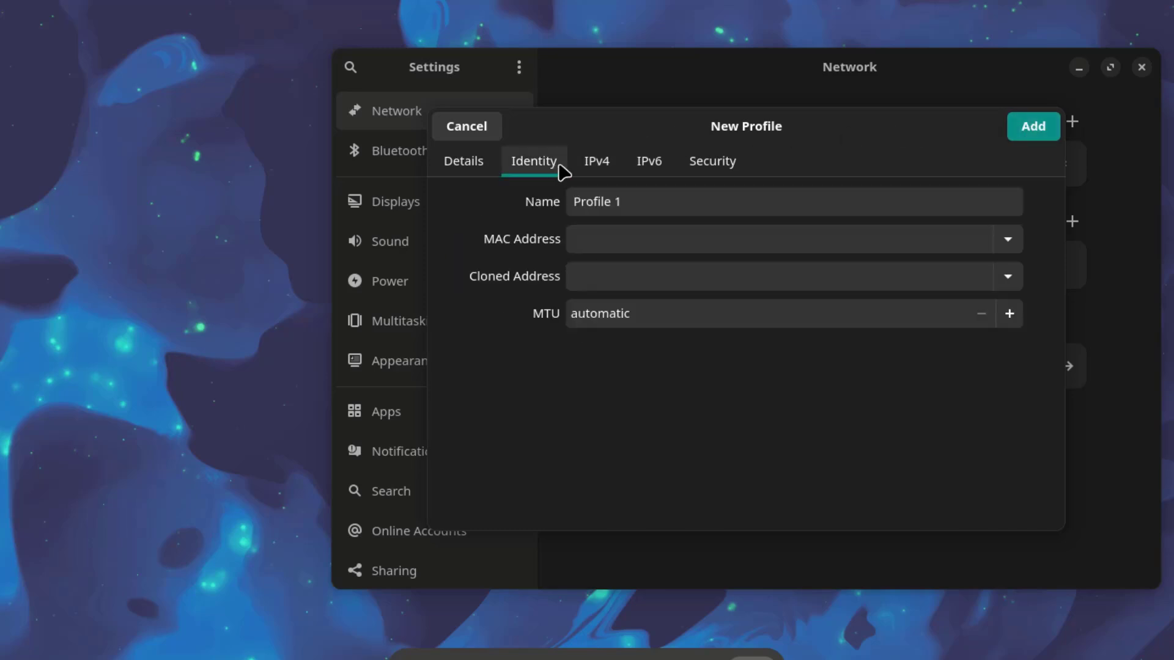
pyautogui.click(599, 164)
pyautogui.click(644, 163)
pyautogui.click(703, 162)
pyautogui.click(467, 129)
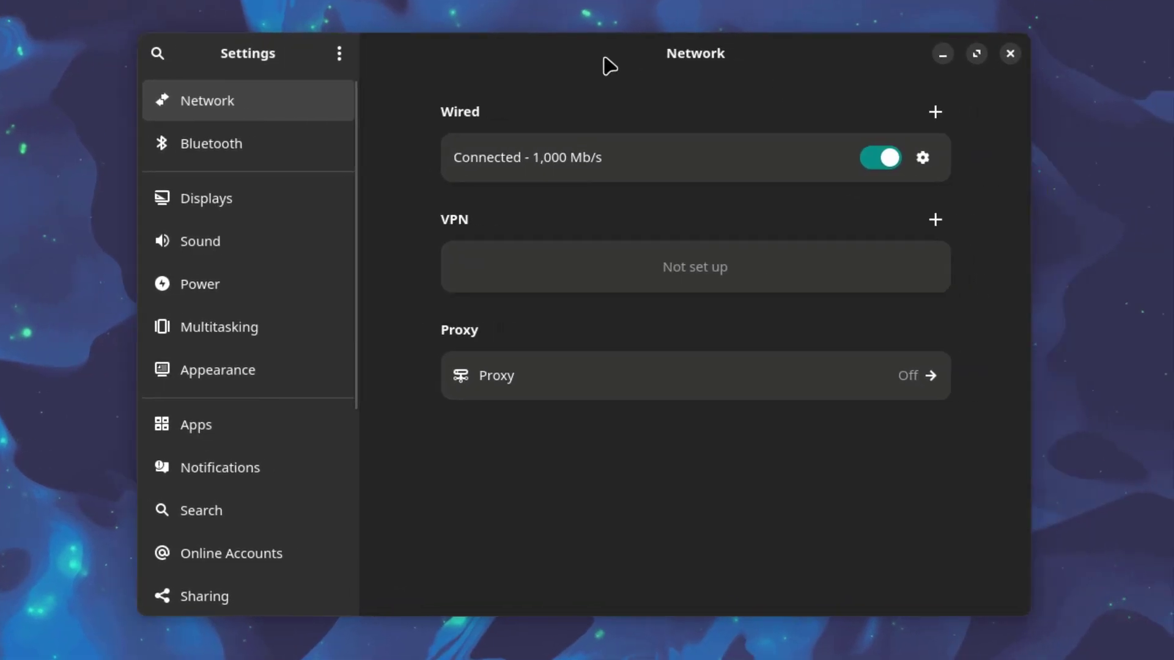
# Look at the VPN types and proxy settings without changes, returning to Network.
pyautogui.click(883, 219)
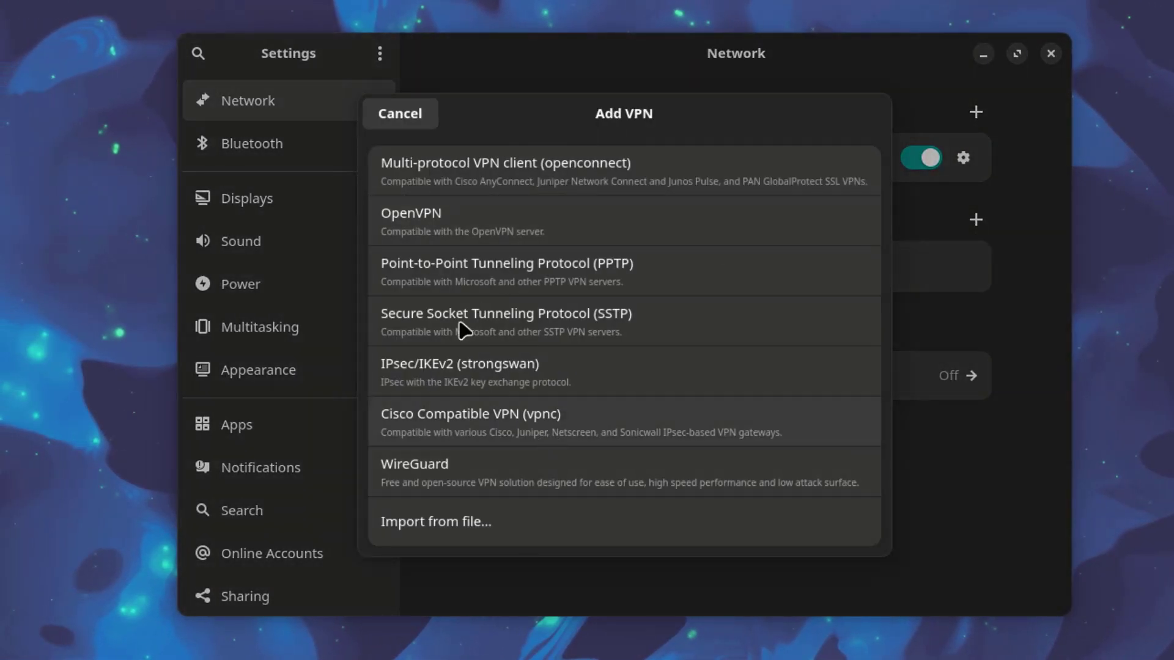
pyautogui.press('Escape')
pyautogui.click(963, 381)
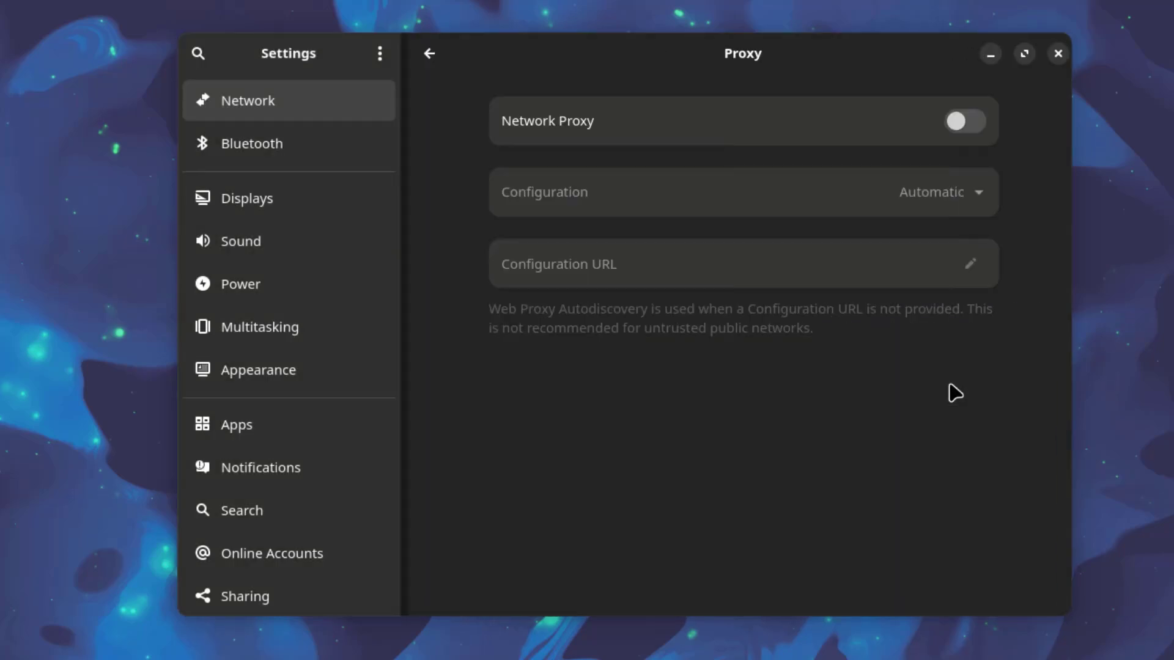
pyautogui.click(424, 57)
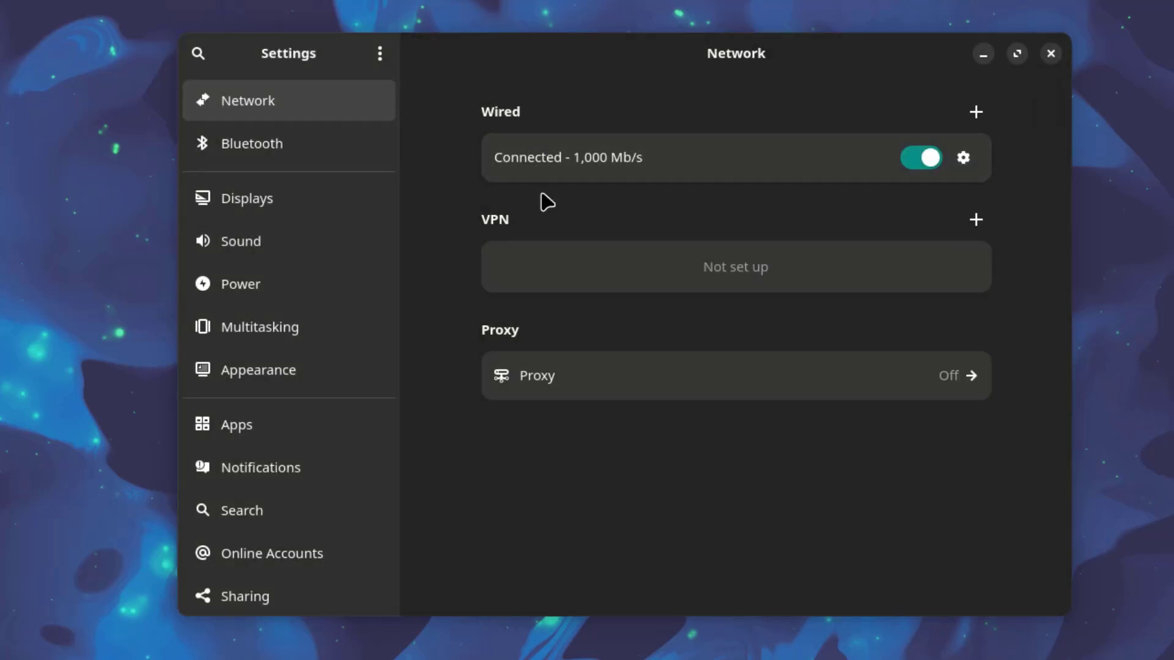
# Review Bluetooth and Displays, keeping the 1600 × 900 resolution.
pyautogui.click(294, 150)
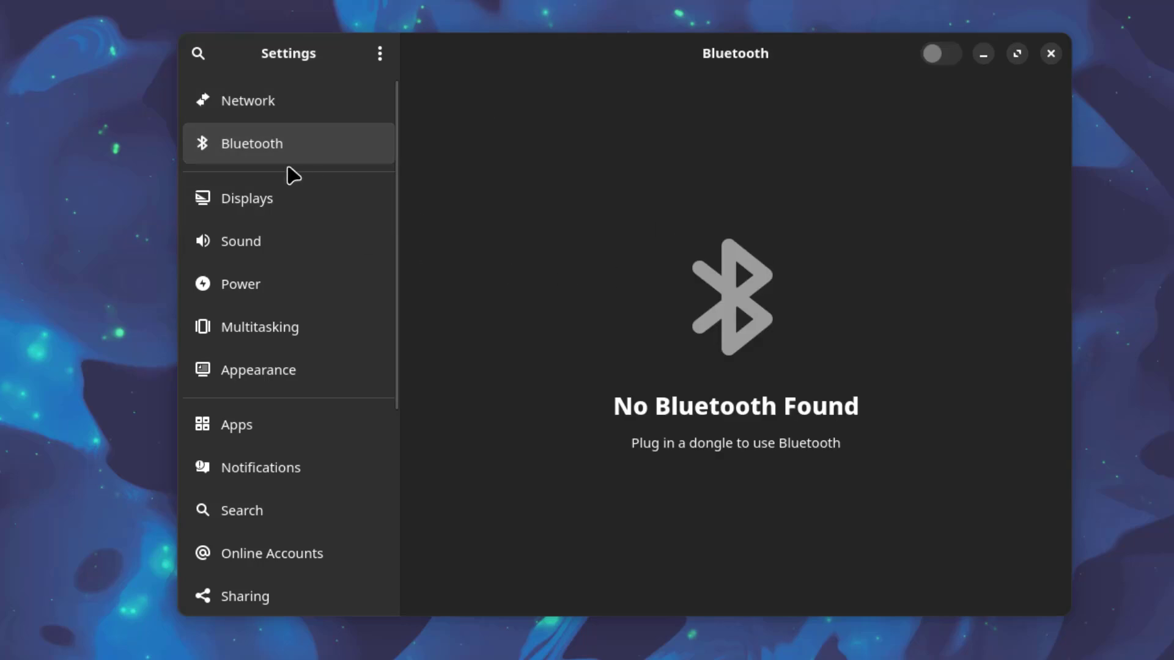
pyautogui.click(294, 208)
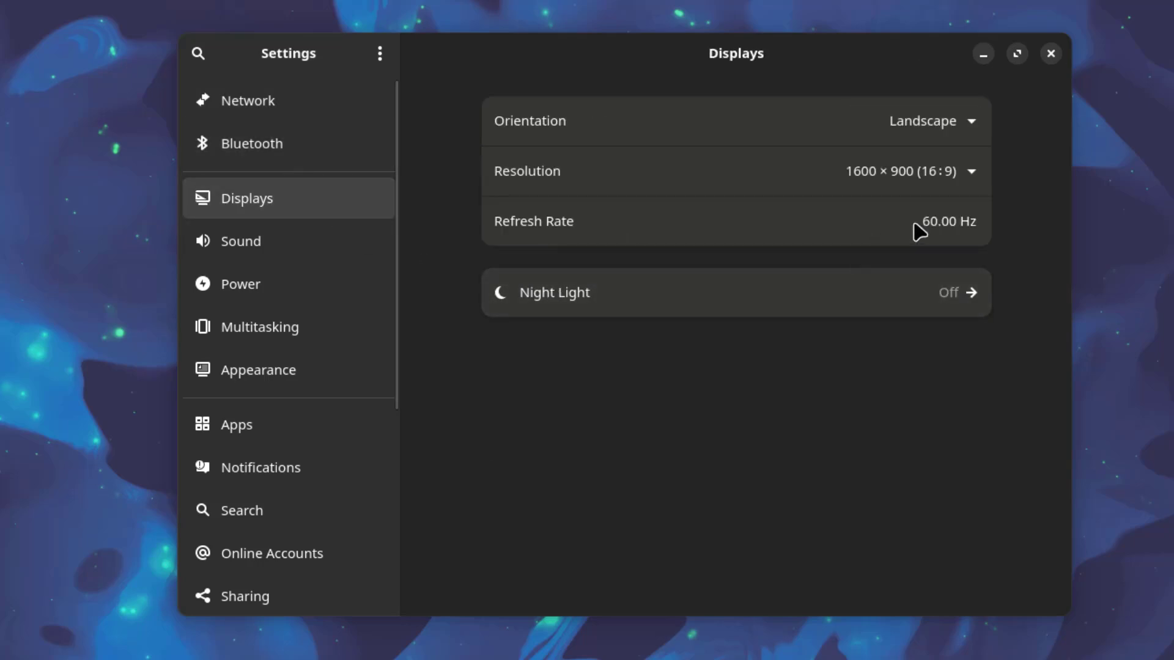
pyautogui.click(930, 184)
pyautogui.click(444, 275)
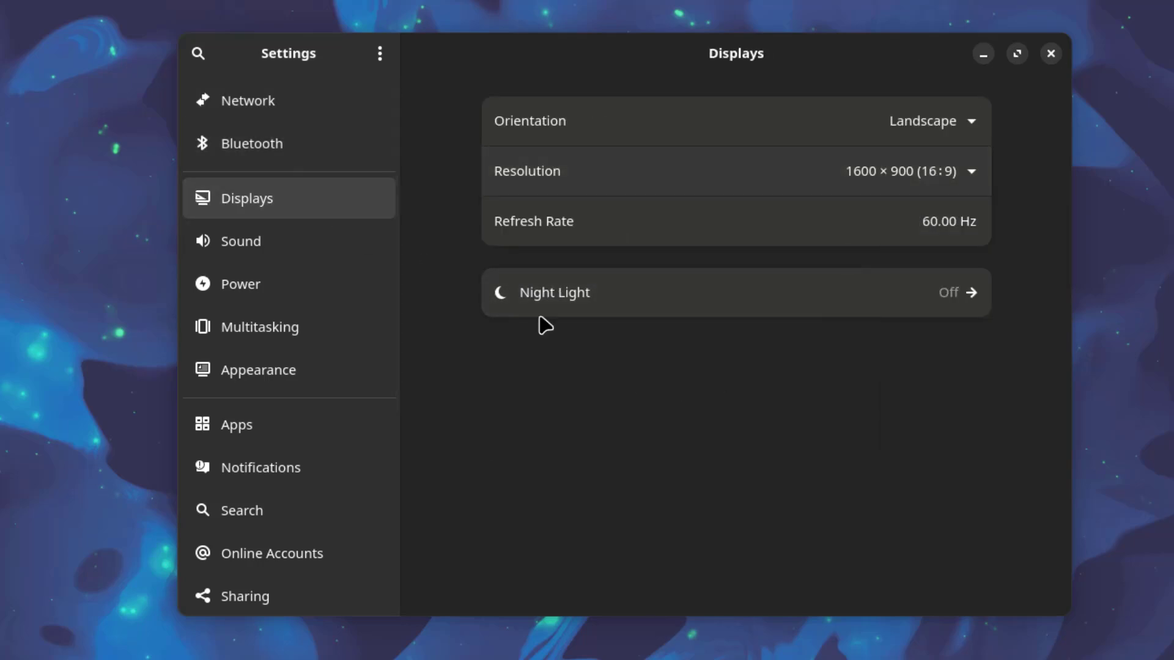
# Look through the Sound, Power and Multitasking settings pages.
pyautogui.click(250, 244)
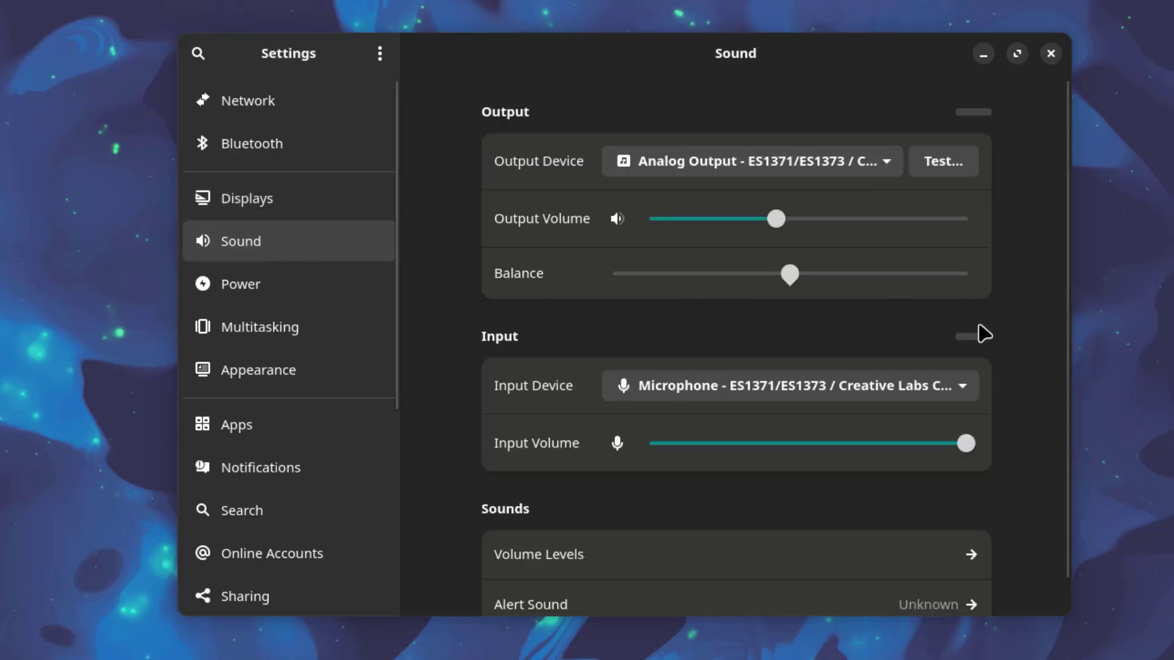
pyautogui.scroll(-1, 998, 387)
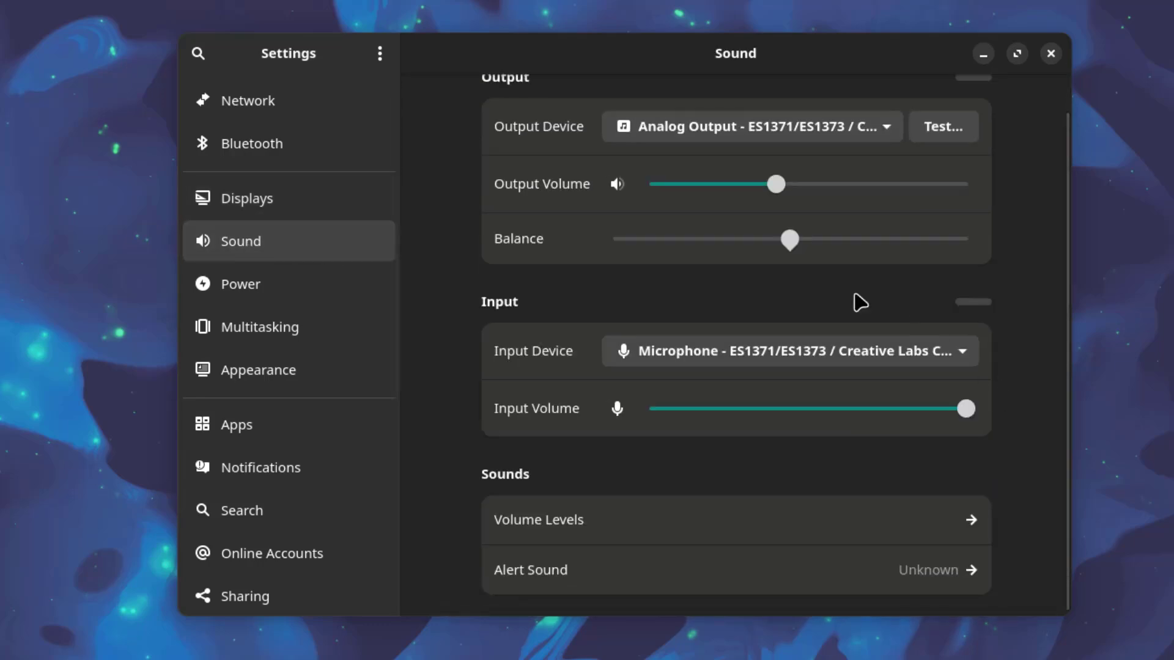
pyautogui.click(306, 287)
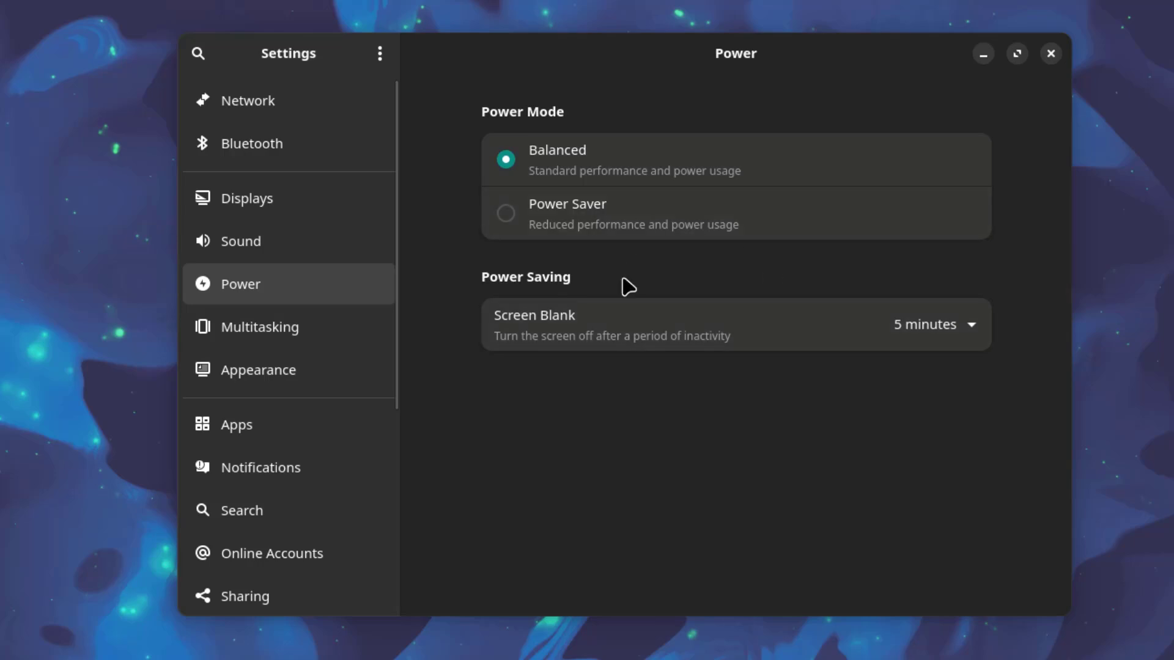
pyautogui.click(290, 330)
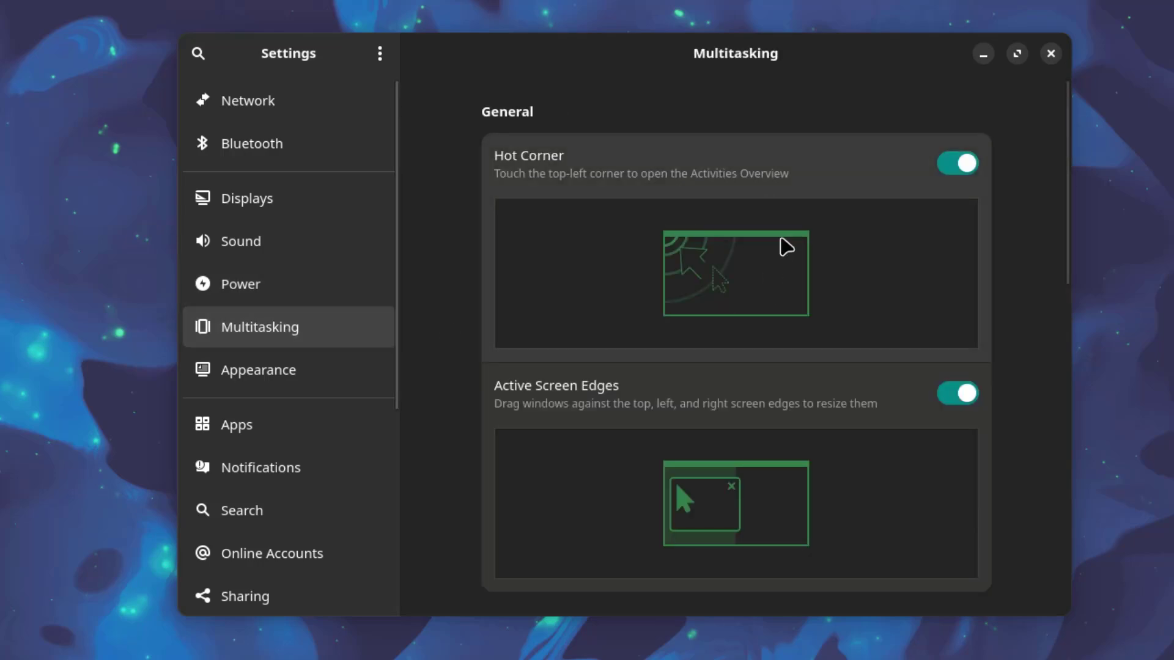
pyautogui.scroll(-10, 991, 330)
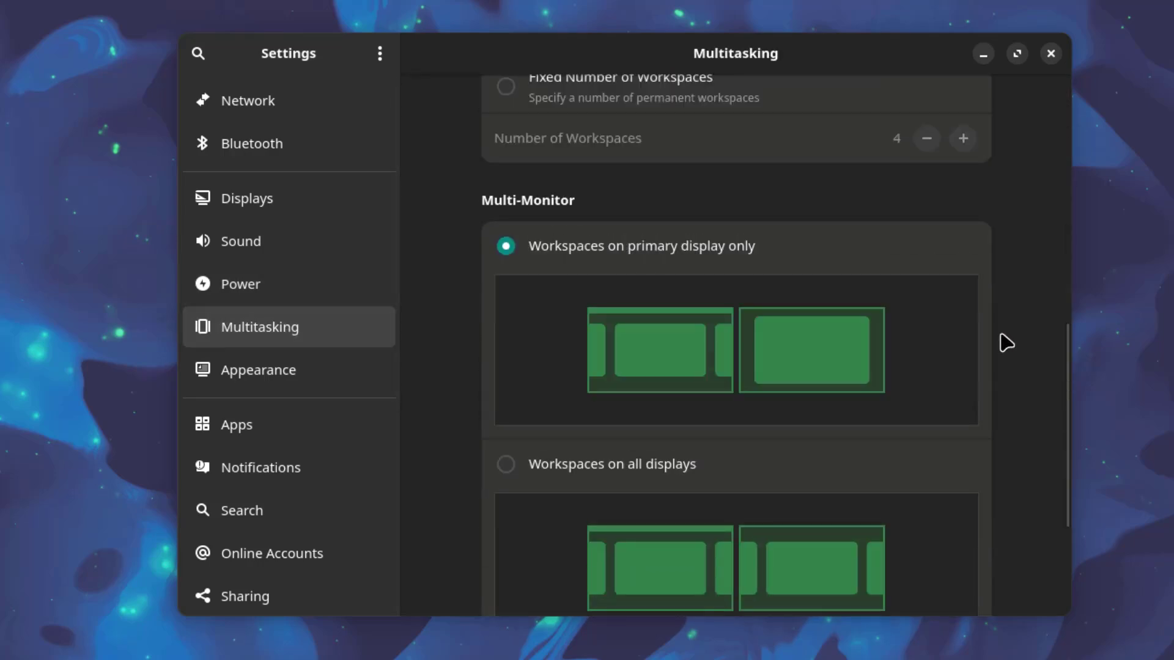
pyautogui.scroll(-3, 1009, 342)
# In Appearance, switch between Default and Dark styles, ending on Dark.
pyautogui.press('Down')
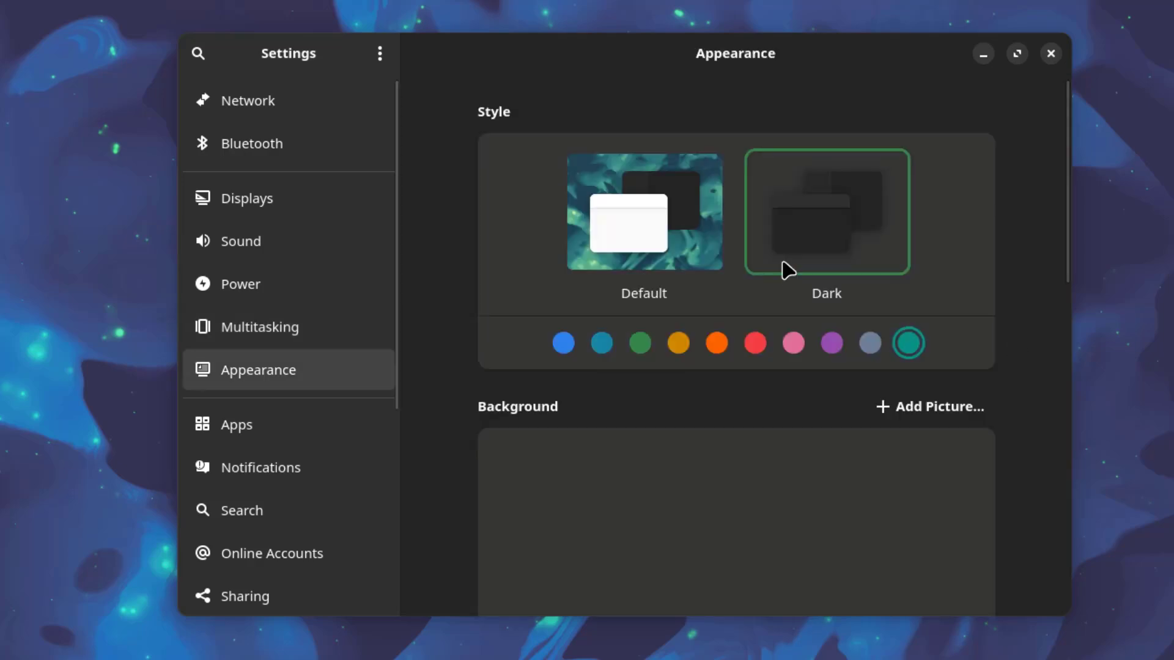
pyautogui.scroll(-5, 1034, 325)
pyautogui.scroll(5, 1035, 324)
pyautogui.moveTo(823, 71); pyautogui.dragTo(802, 109)
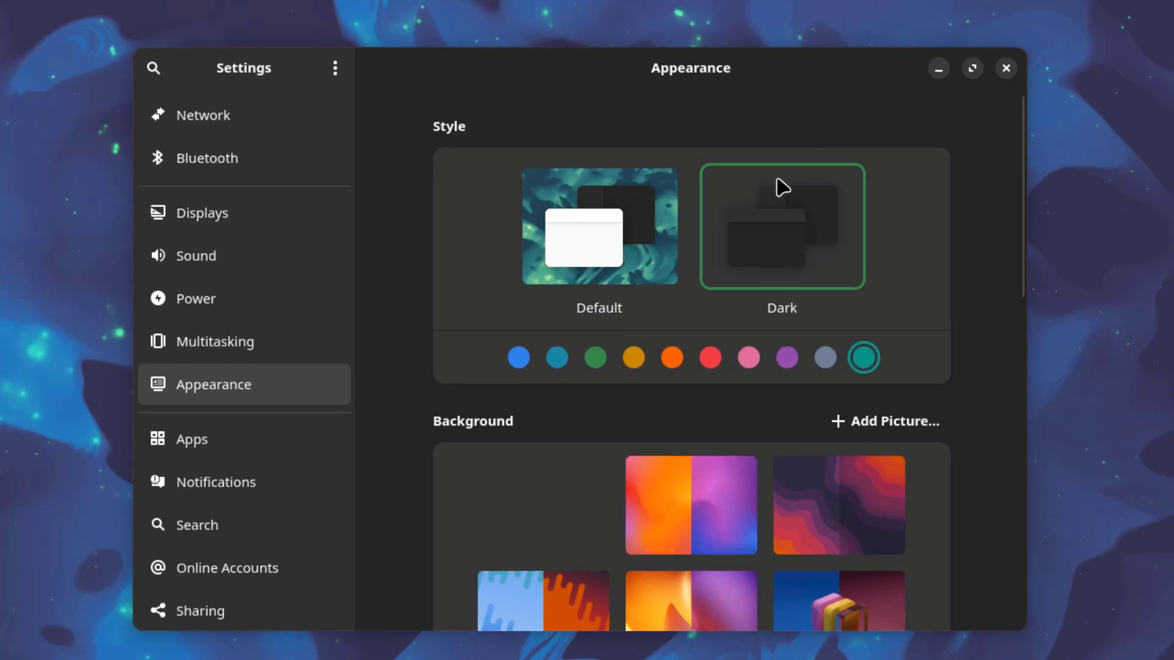
pyautogui.click(643, 248)
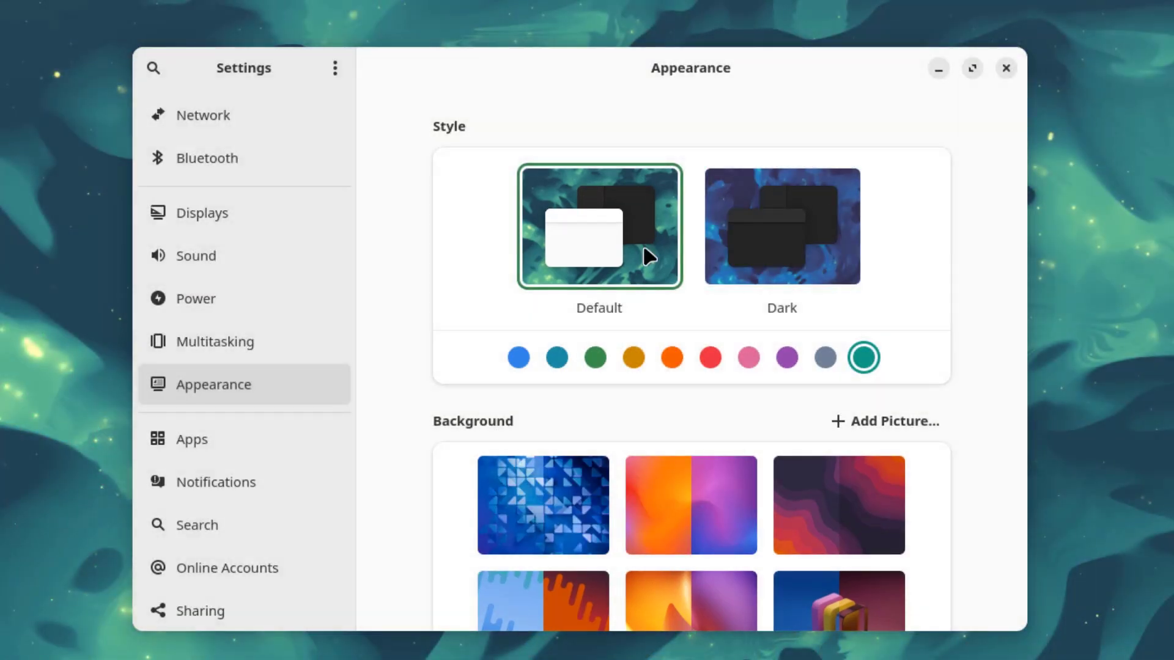
pyautogui.click(810, 260)
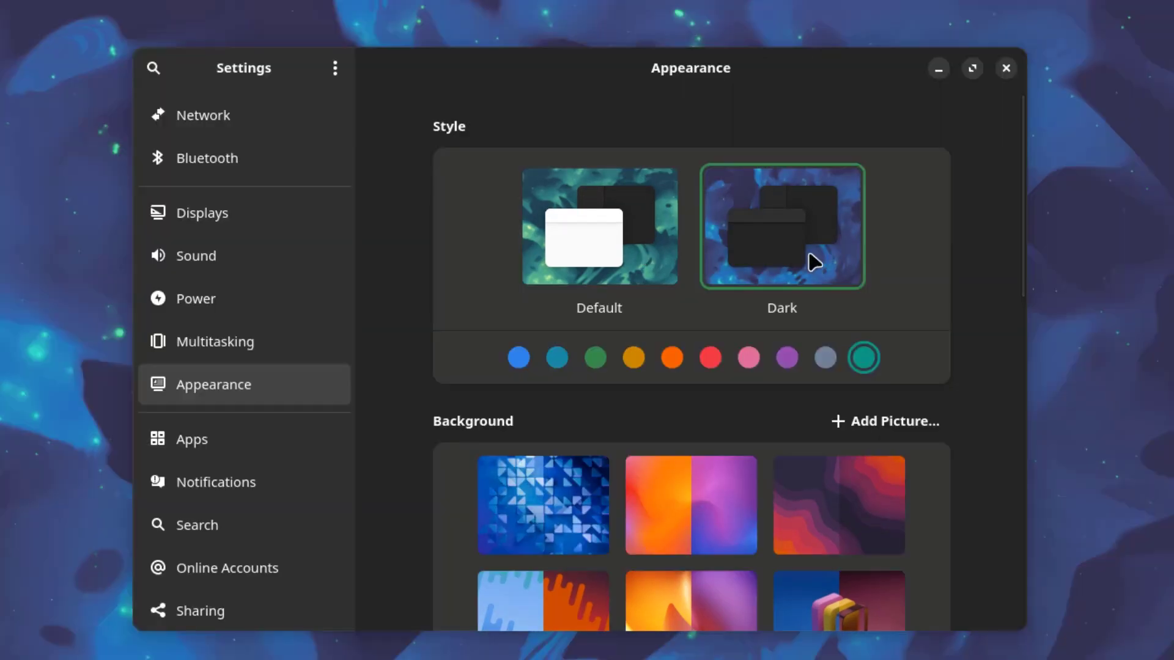
pyautogui.click(611, 253)
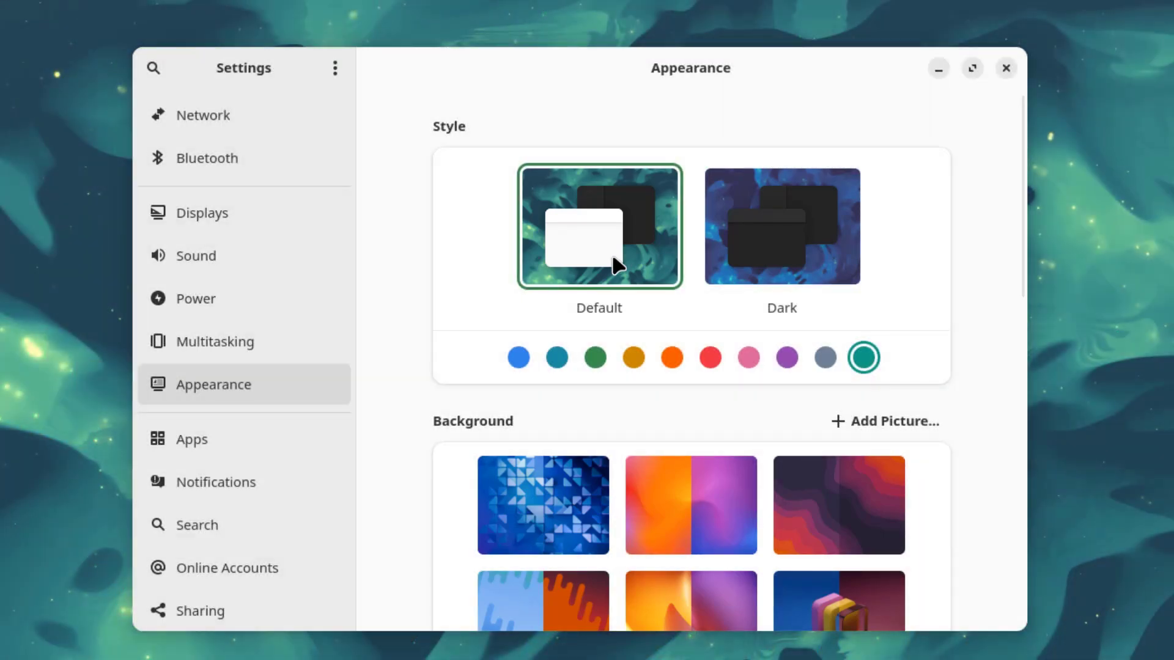
pyautogui.click(821, 253)
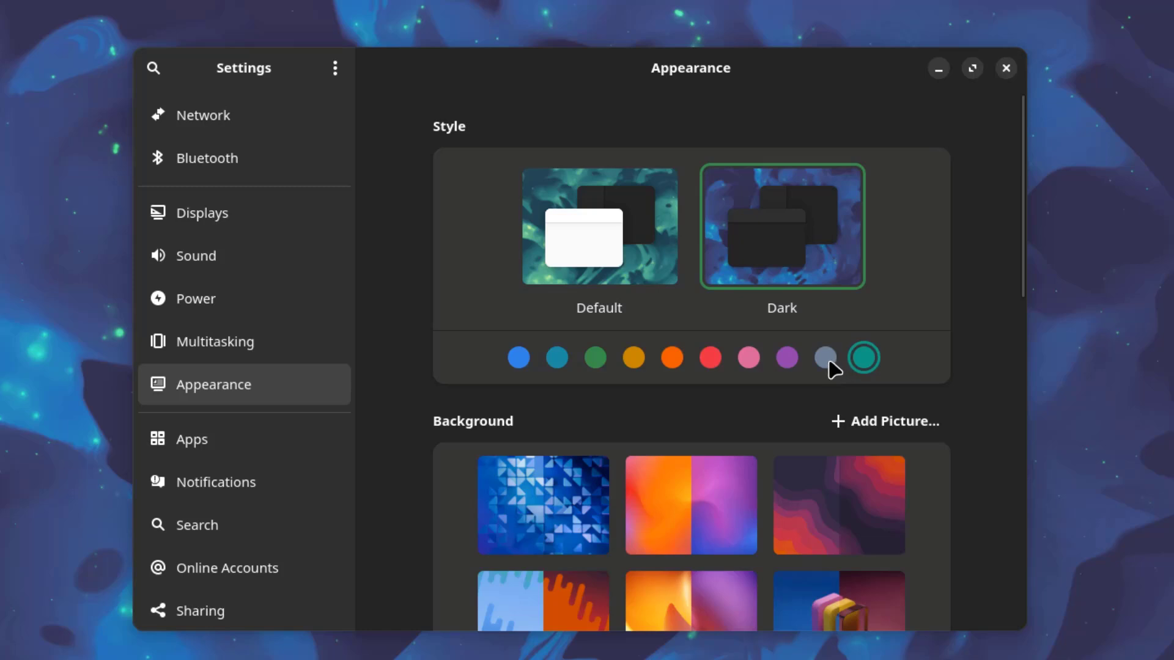
# Try slate, pink, yellow and green accent colours, then return to teal.
pyautogui.click(823, 362)
pyautogui.click(750, 362)
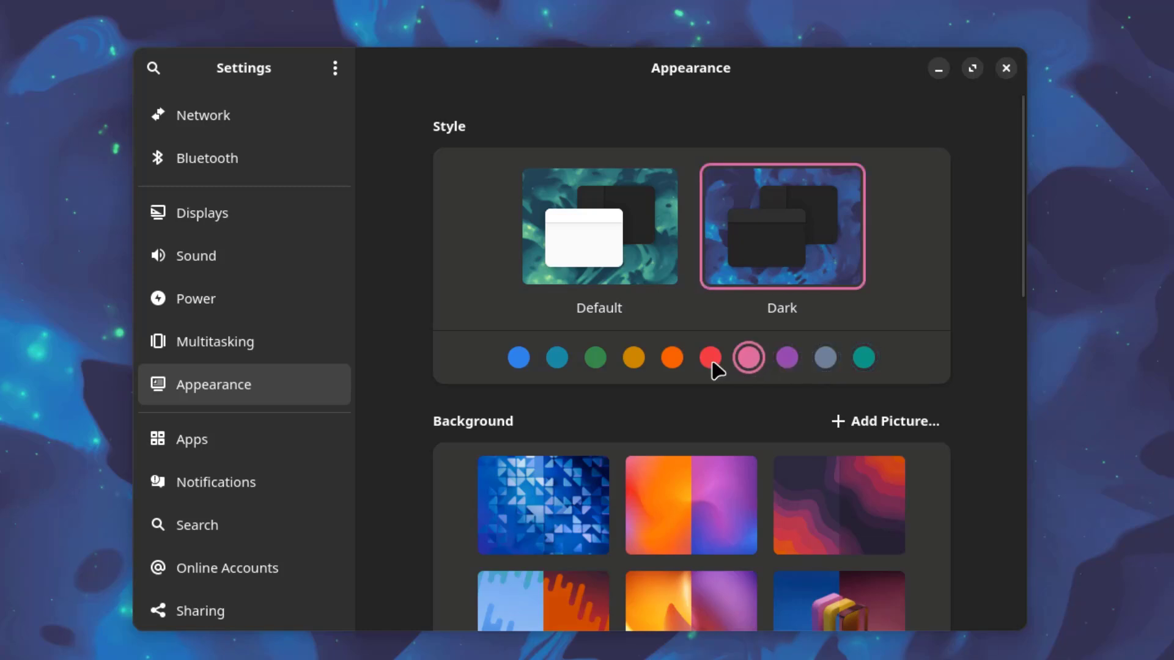
pyautogui.click(635, 360)
pyautogui.click(594, 360)
pyautogui.click(863, 358)
# Set the spheres wallpaper, then the pink pill wallpaper.
pyautogui.scroll(-5, 532, 244)
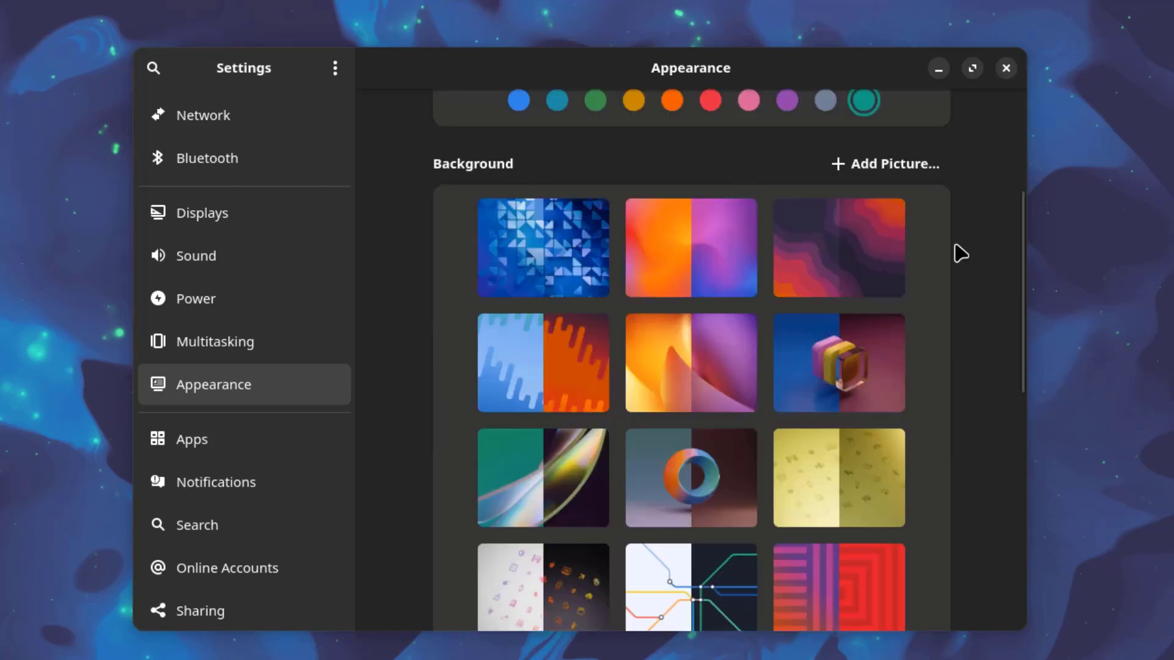
pyautogui.moveTo(1019, 218); pyautogui.dragTo(1041, 401)
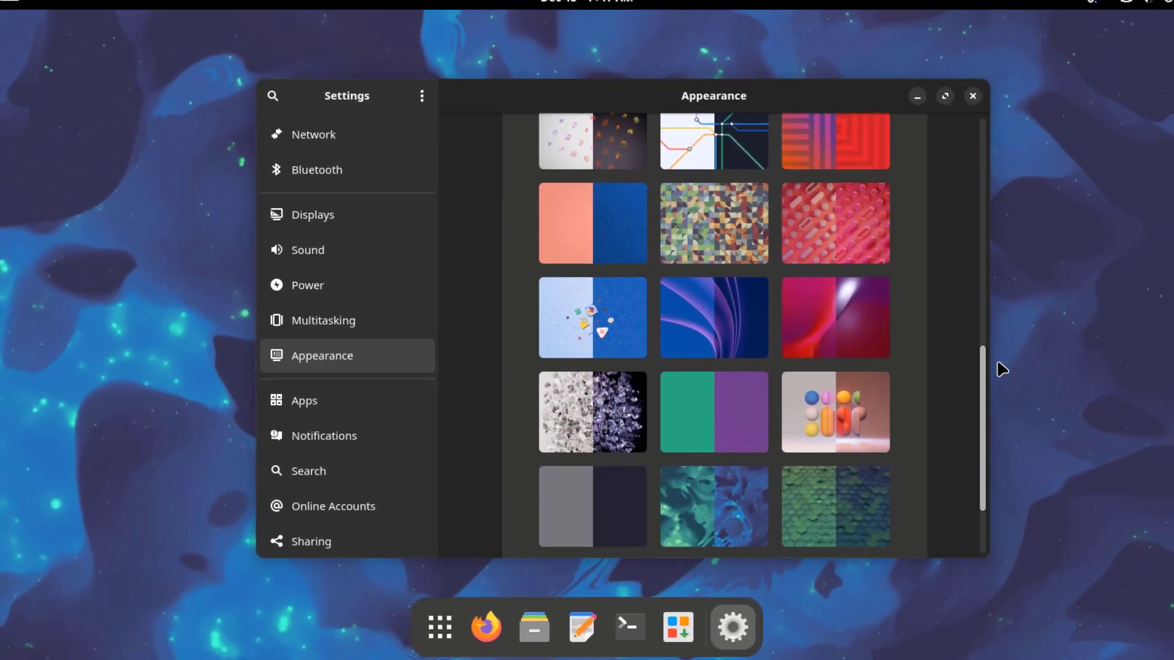
pyautogui.moveTo(1001, 368); pyautogui.dragTo(998, 398)
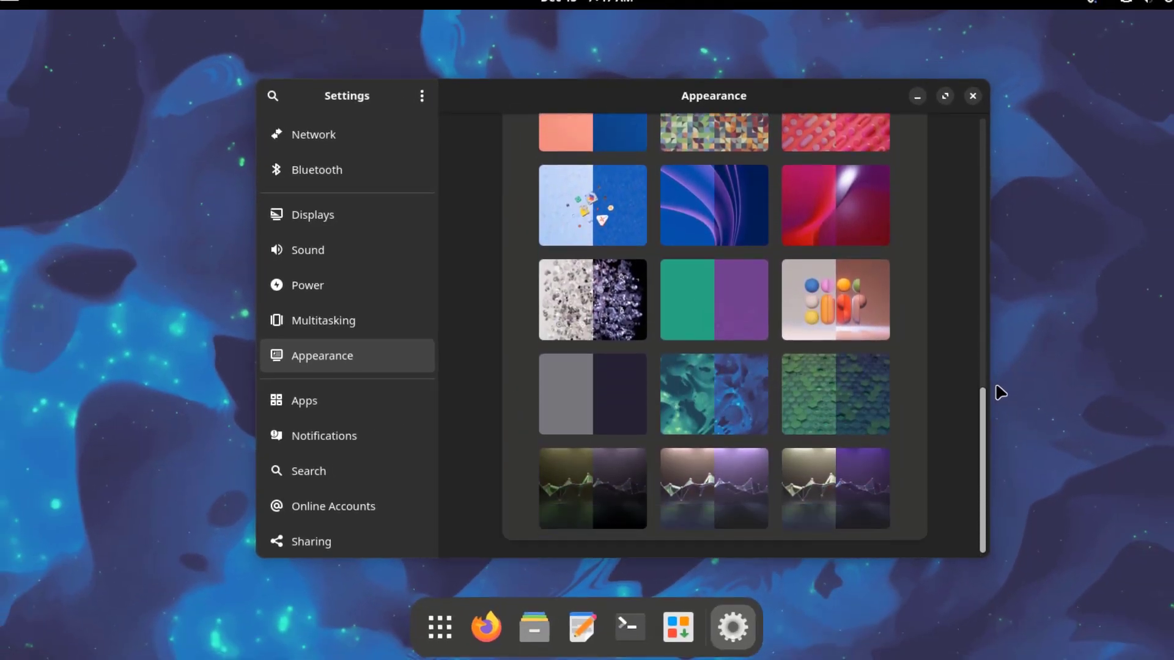
pyautogui.click(847, 325)
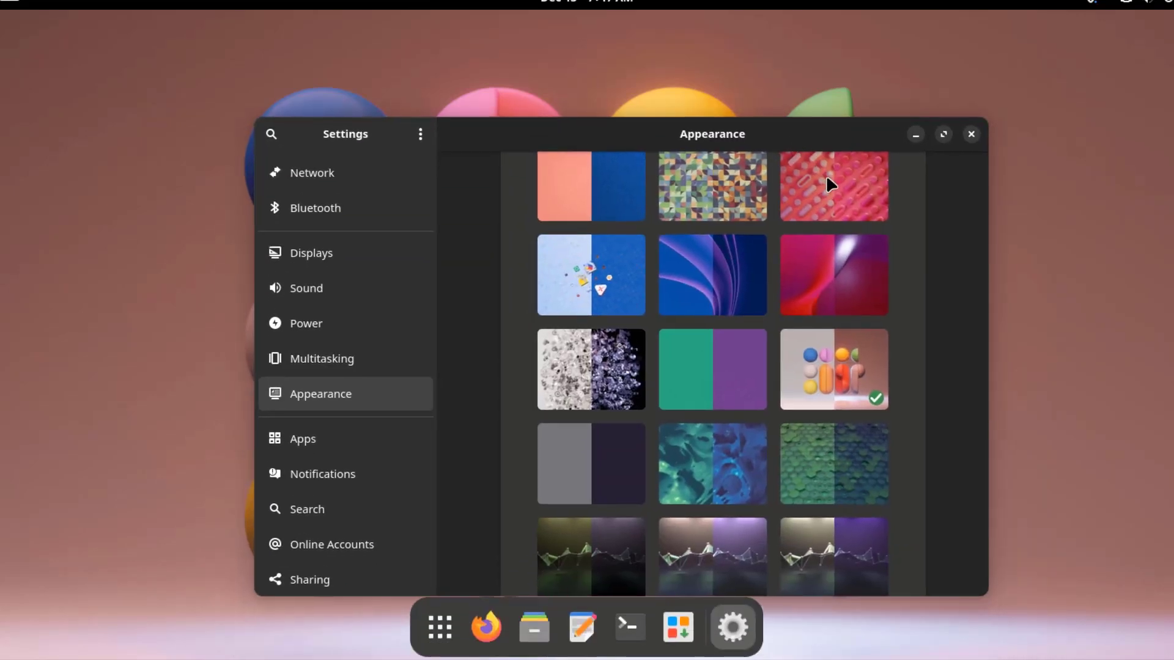
pyautogui.click(826, 176)
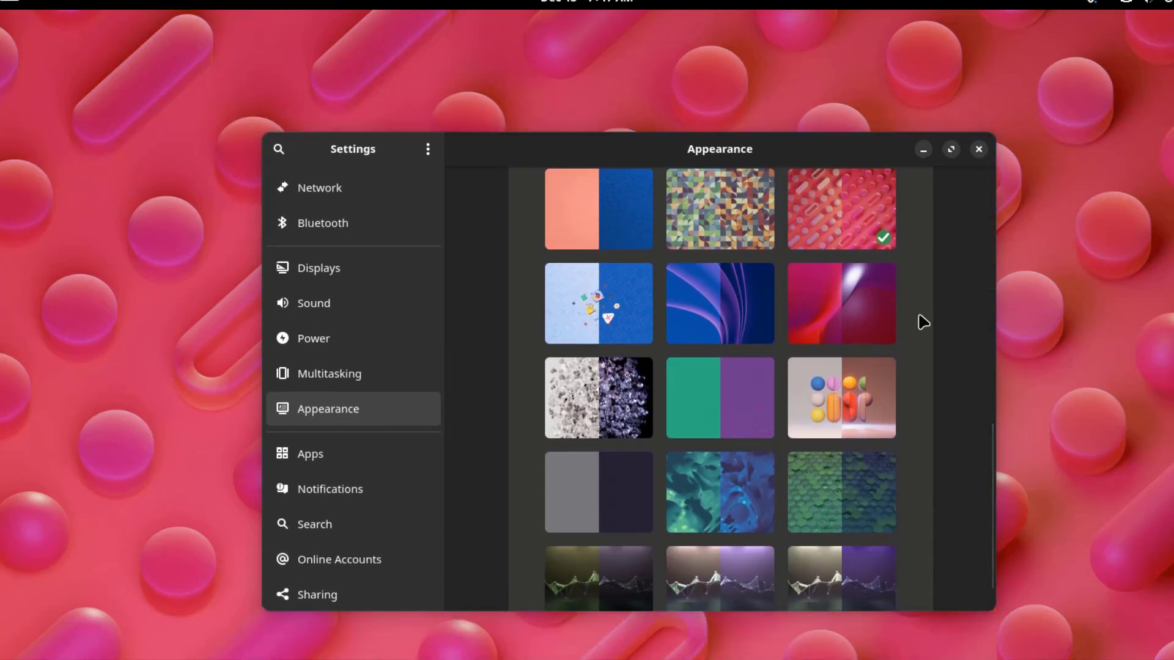
# Apply the pixel-icons wallpaper and preview it on the desktop.
pyautogui.scroll(5, 920, 323)
pyautogui.scroll(1, 920, 322)
pyautogui.scroll(4, 919, 327)
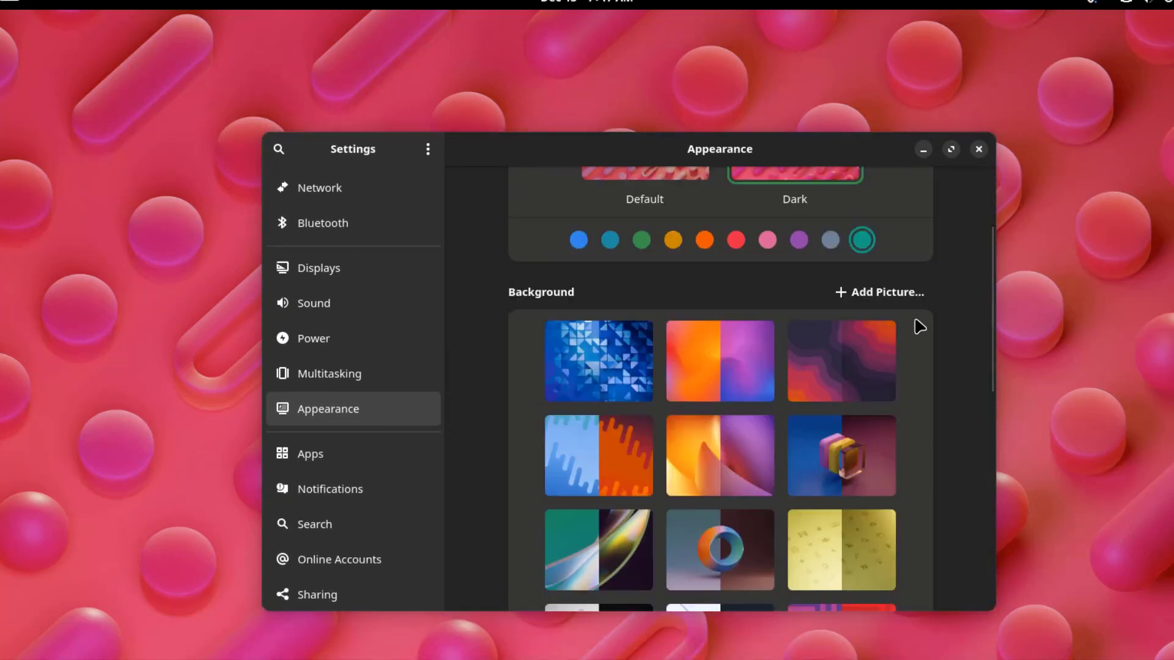
pyautogui.scroll(-1, 919, 328)
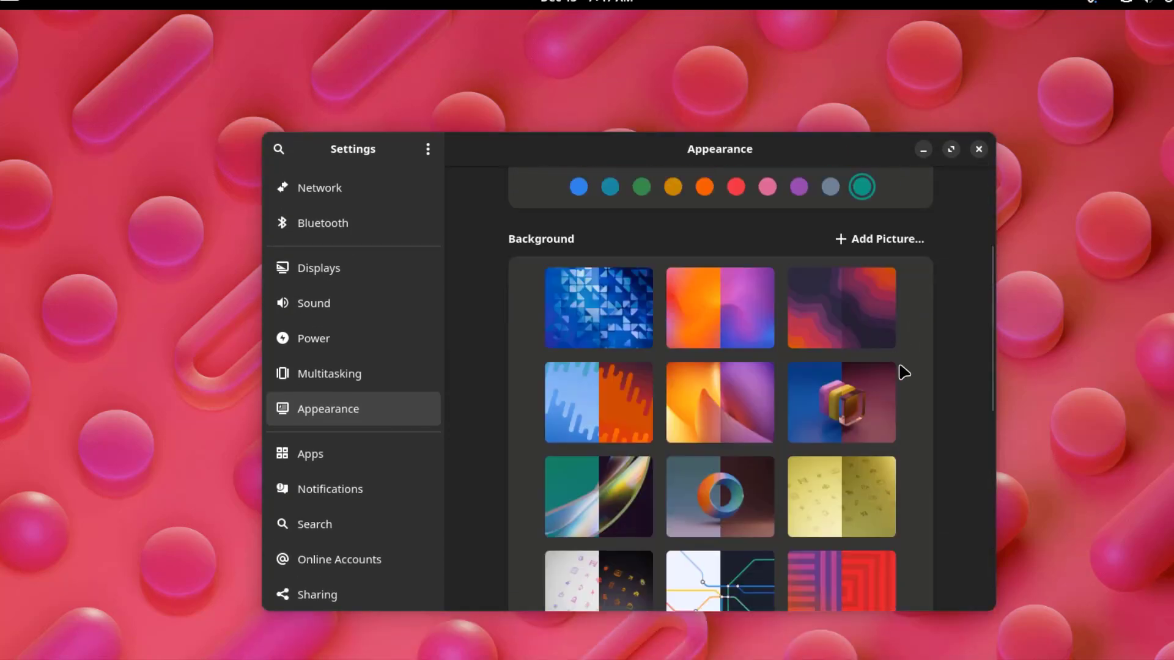
pyautogui.scroll(-2, 816, 497)
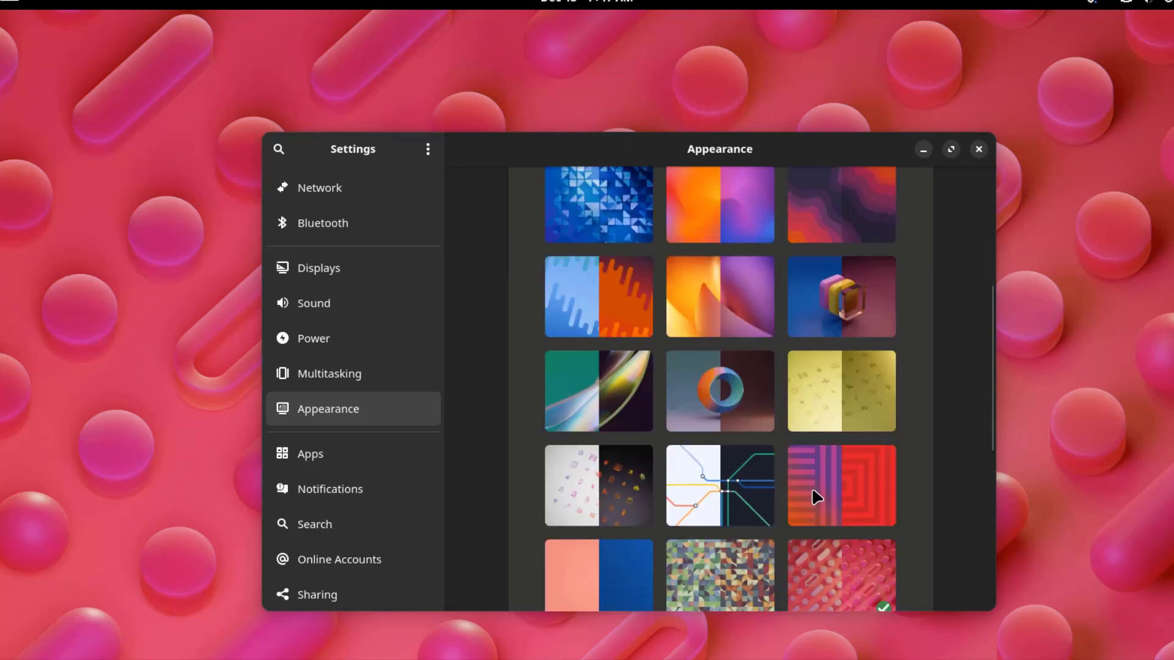
pyautogui.click(615, 480)
pyautogui.moveTo(800, 260); pyautogui.dragTo(813, 659)
pyautogui.moveTo(816, 114); pyautogui.dragTo(812, 86)
# Apply the mosaic wallpaper, then the dark glass wallpaper, previewing each.
pyautogui.scroll(-1, 840, 298)
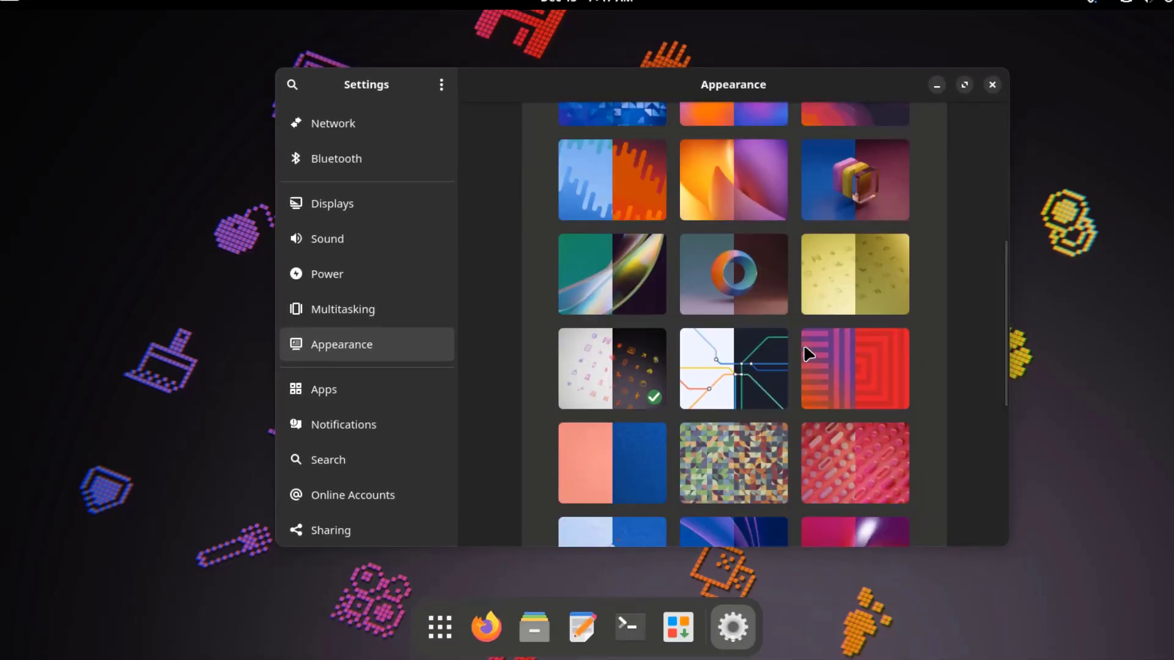
pyautogui.click(743, 448)
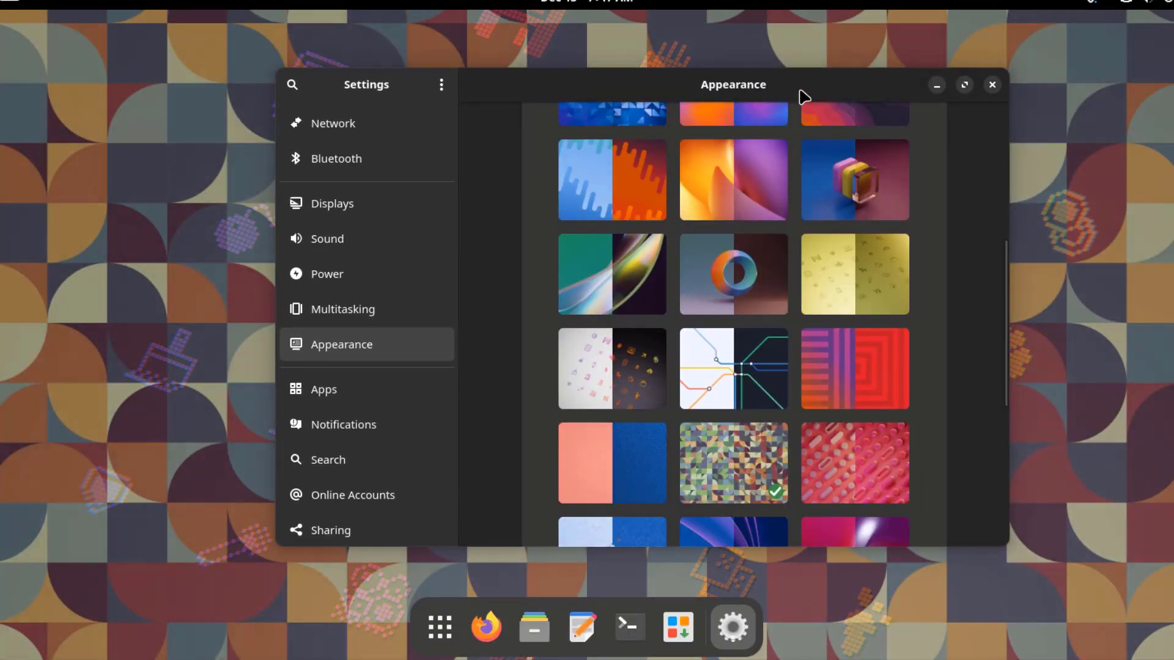
pyautogui.moveTo(803, 96); pyautogui.dragTo(756, 91)
pyautogui.scroll(-3, 823, 326)
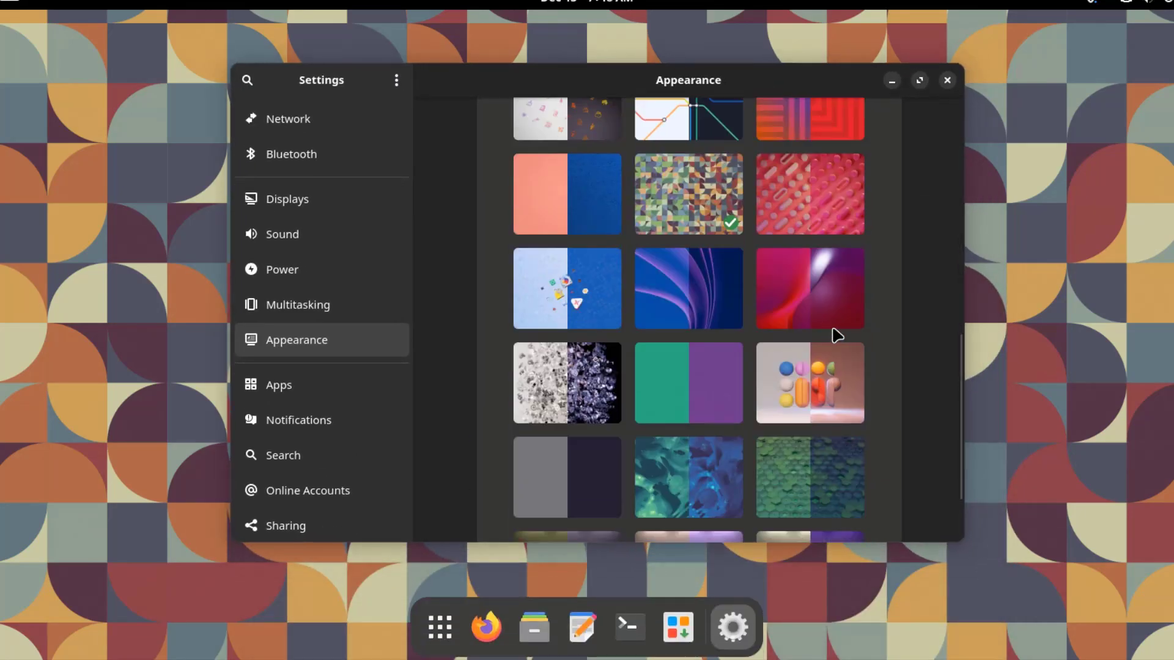
pyautogui.click(600, 403)
pyautogui.moveTo(743, 104); pyautogui.dragTo(697, 113)
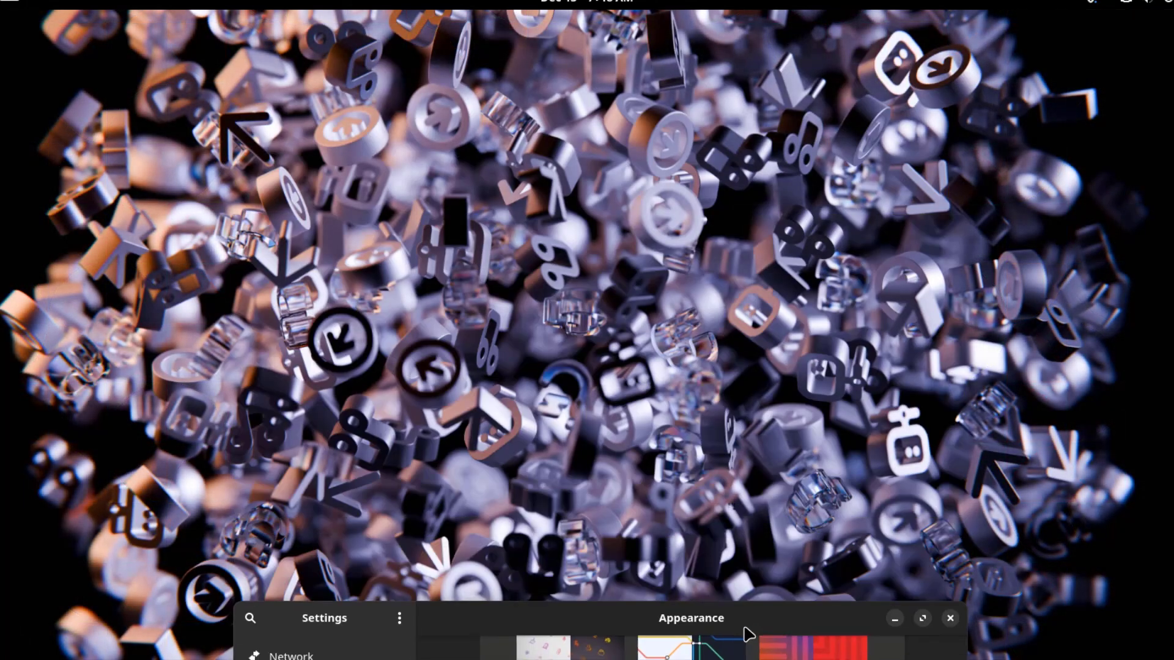
# Apply and preview the blue triangle wallpaper.
pyautogui.scroll(10, 768, 344)
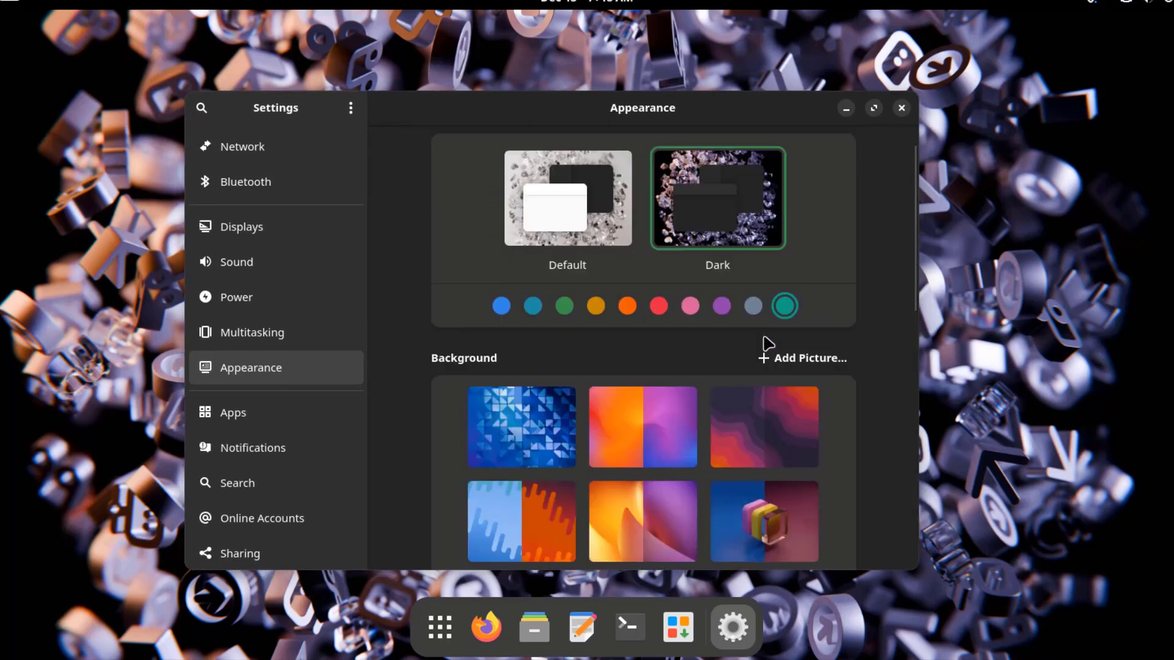
pyautogui.scroll(-2, 768, 344)
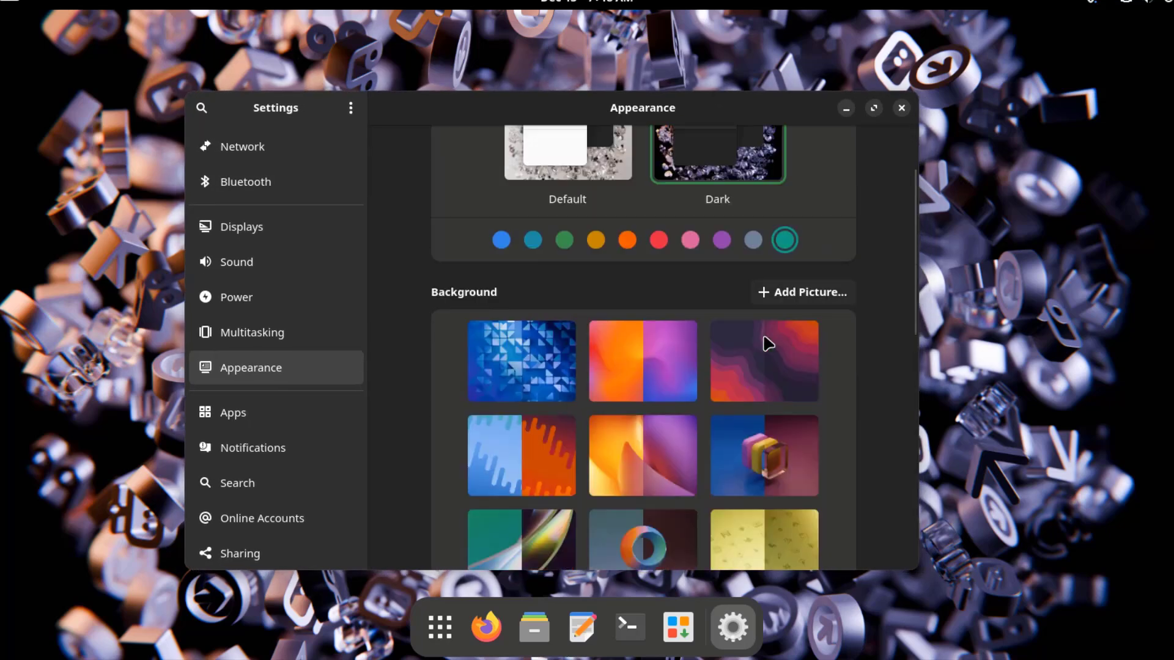
pyautogui.click(497, 341)
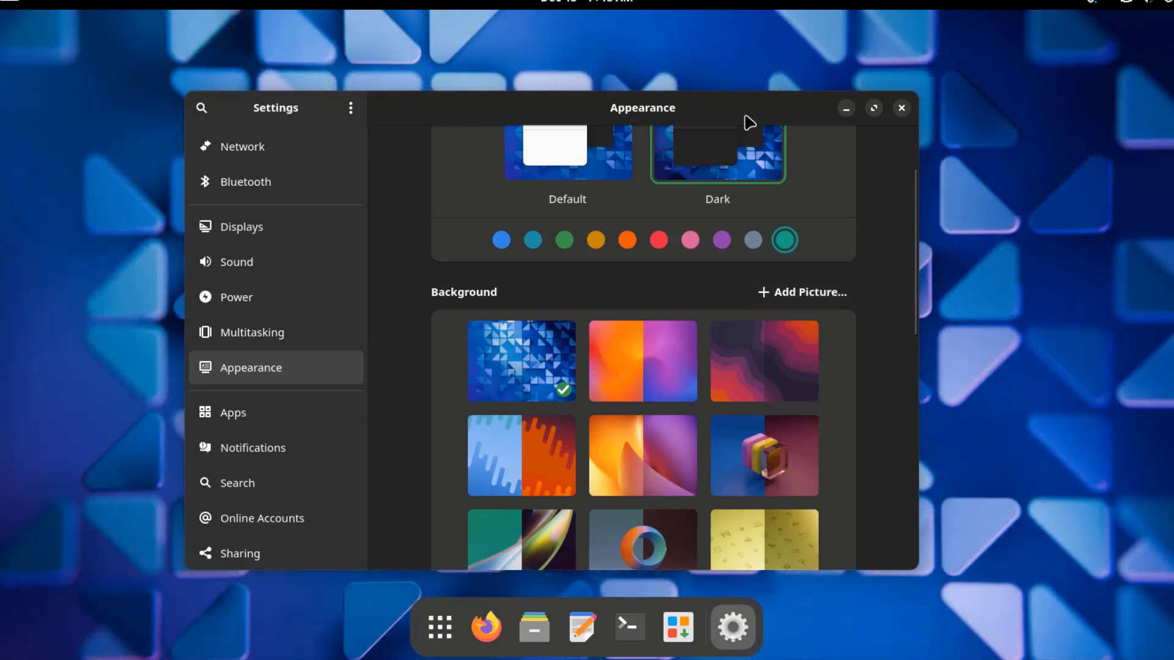
pyautogui.moveTo(750, 122); pyautogui.dragTo(782, 121)
pyautogui.scroll(-5, 807, 387)
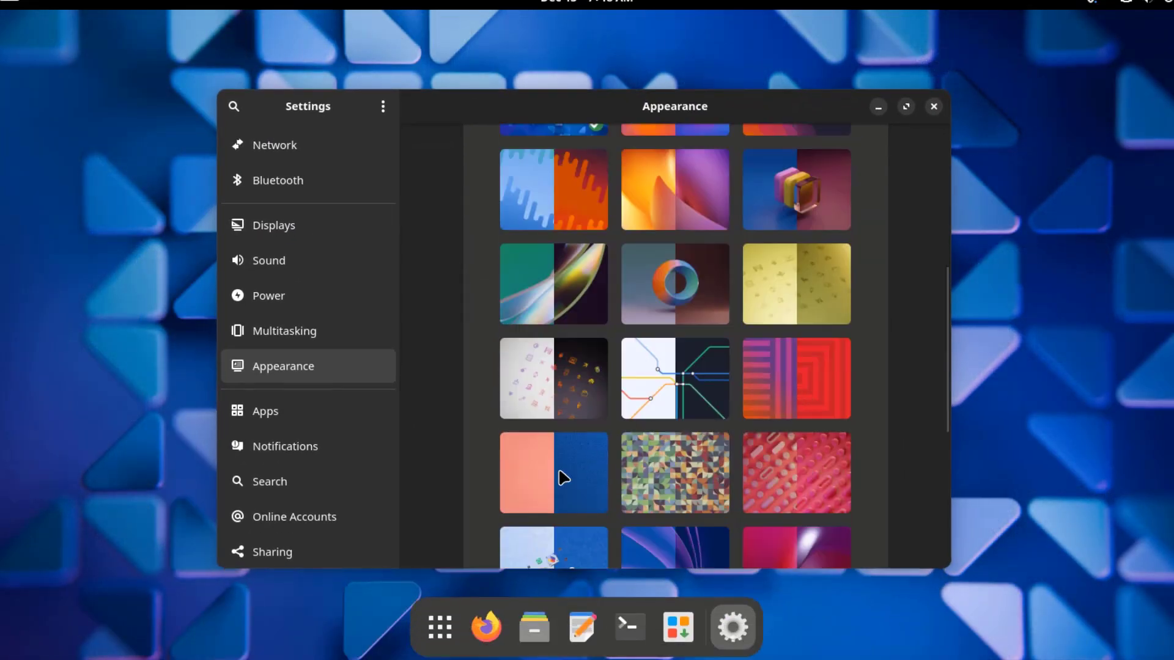
# Apply the coral-and-blue wallpaper and view the Default Apps settings.
pyautogui.click(552, 485)
pyautogui.click(275, 411)
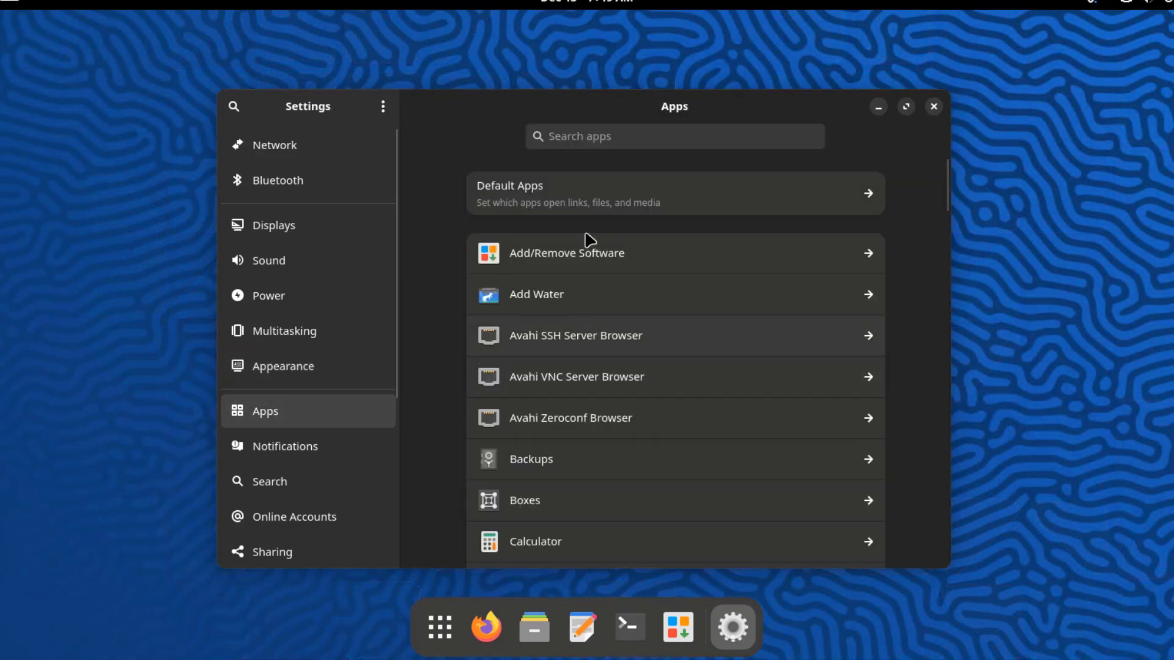
pyautogui.click(579, 203)
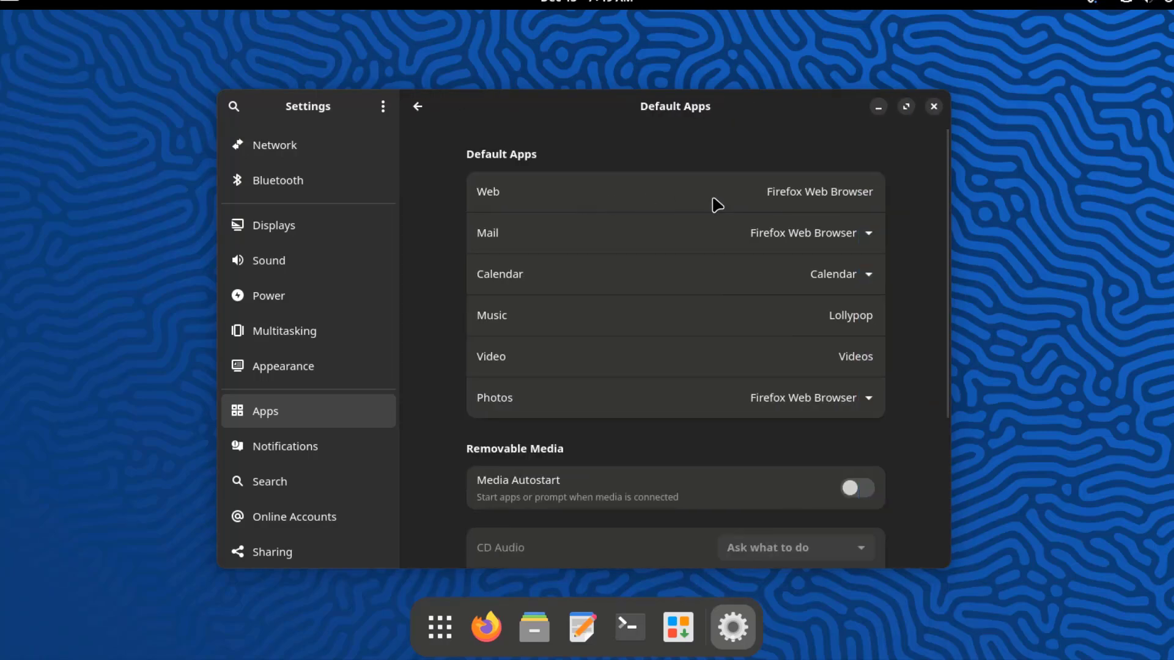
pyautogui.scroll(-4, 802, 357)
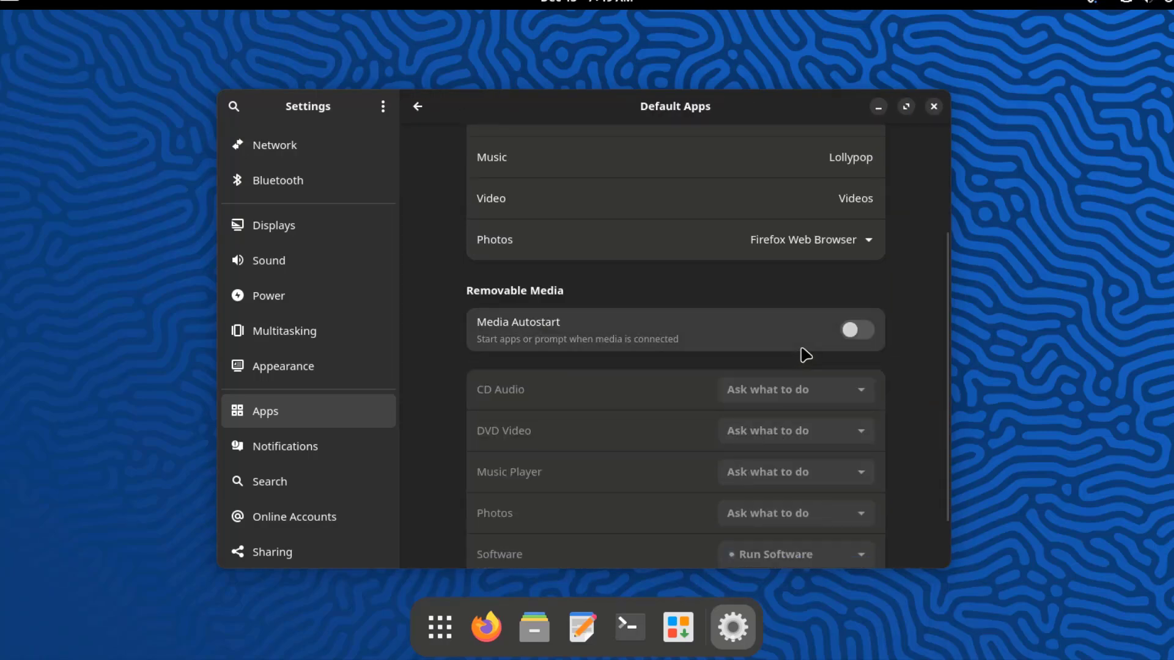
pyautogui.scroll(4, 802, 357)
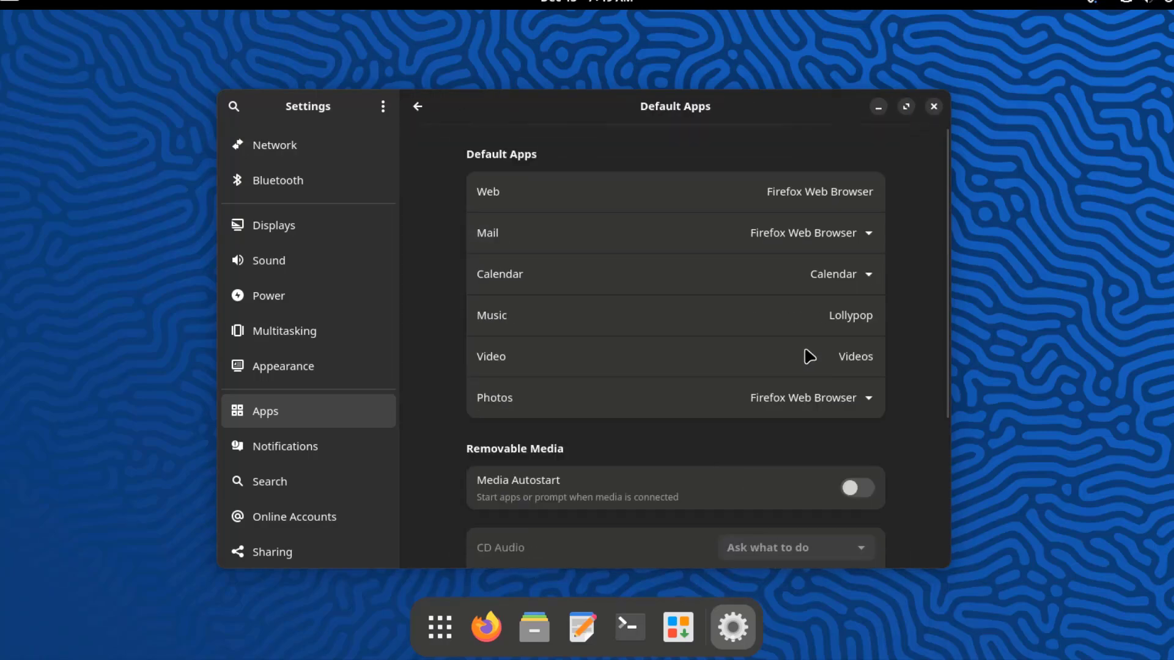
# Check the Photos app choices unchanged, then open the Add/Remove Software app page.
pyautogui.click(844, 406)
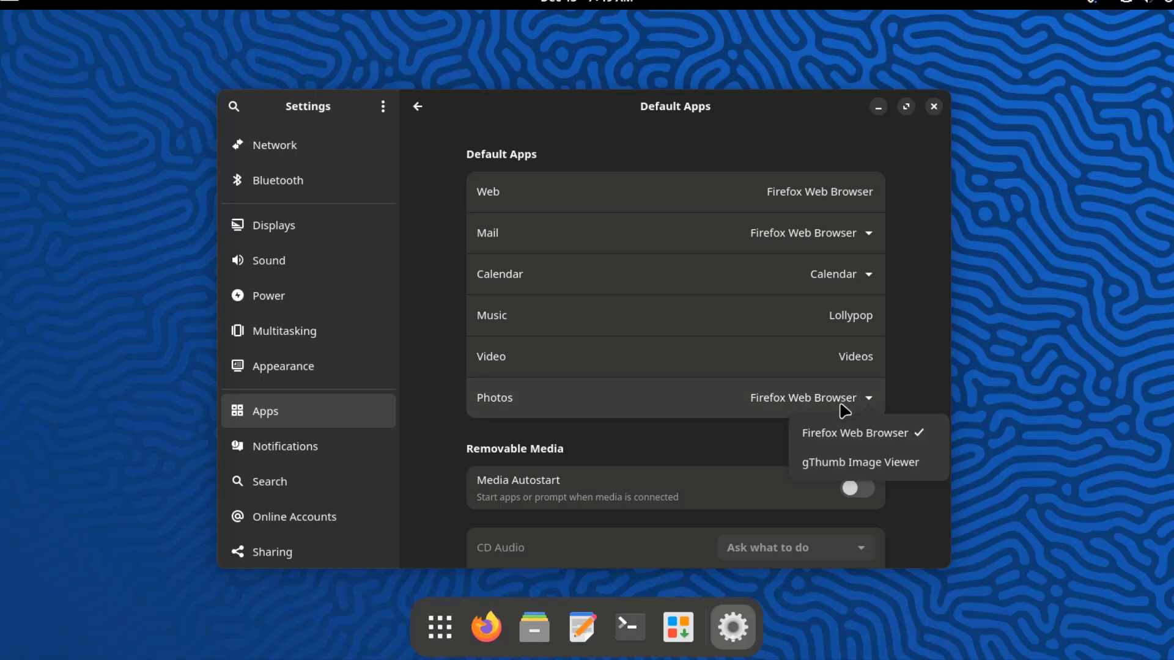
pyautogui.click(845, 411)
pyautogui.click(418, 107)
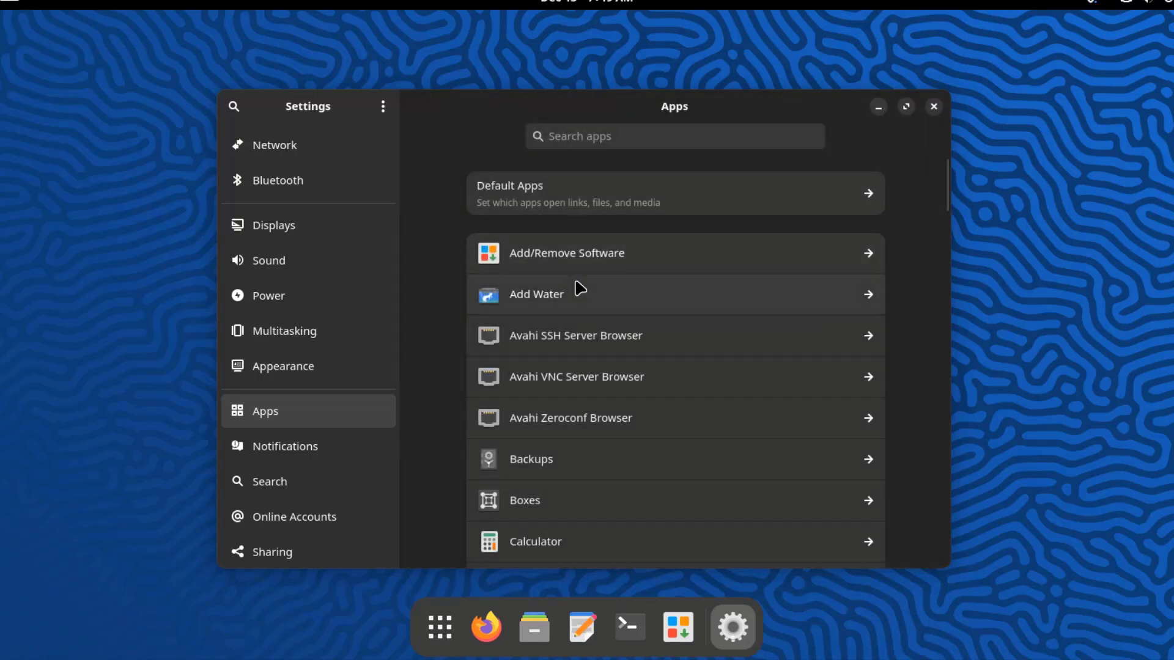
pyautogui.click(587, 261)
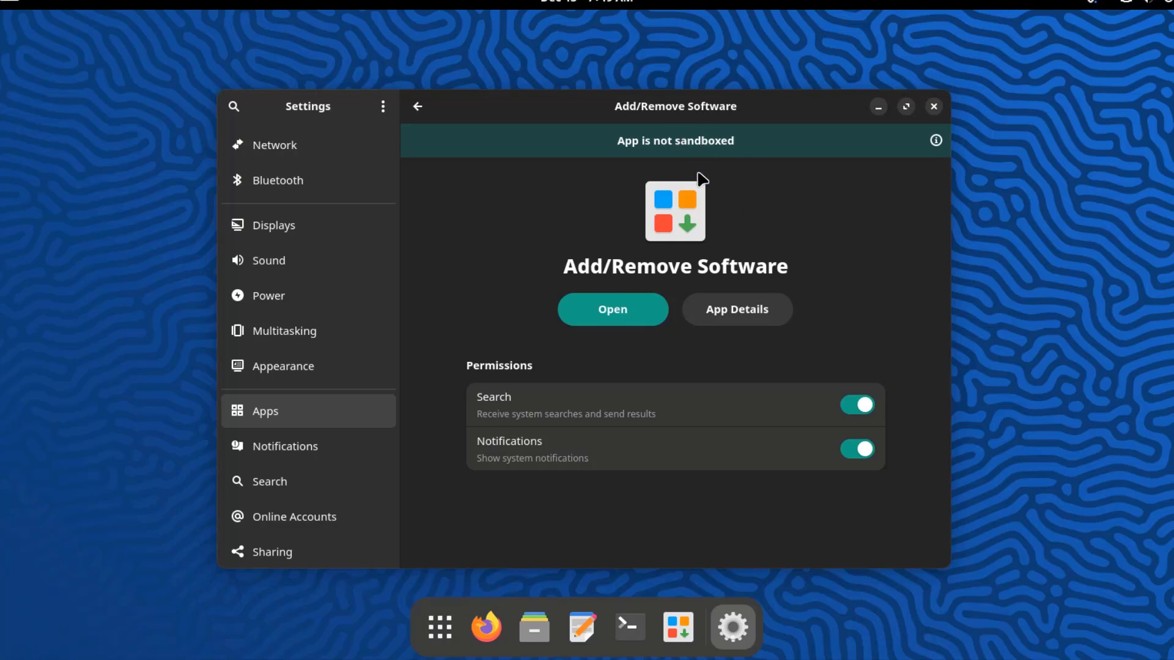
# Launch Pamac, view Installed packages and the pending Thunderbird update, then close it.
pyautogui.click(614, 310)
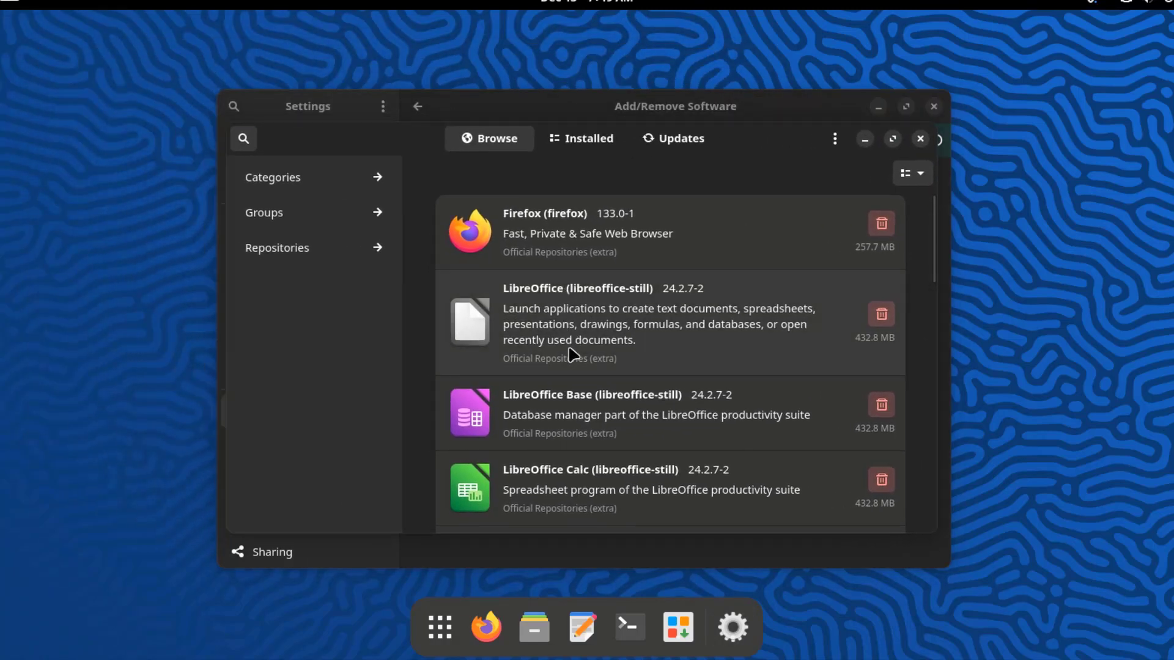
pyautogui.scroll(-15, 575, 361)
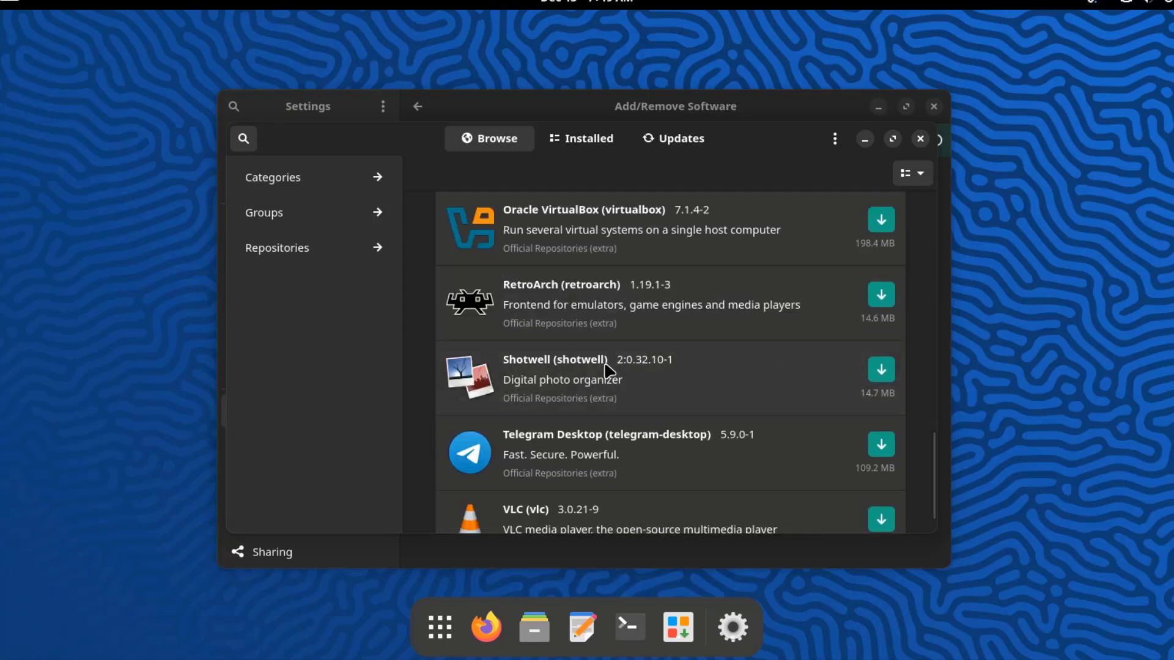
pyautogui.click(596, 140)
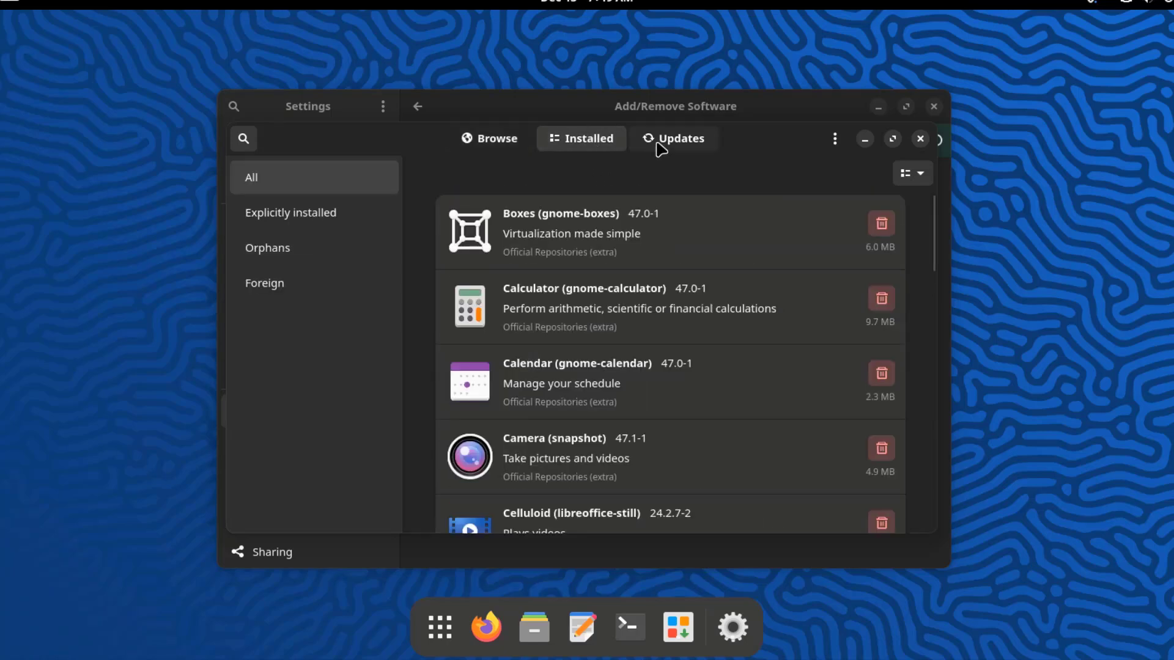
pyautogui.click(677, 144)
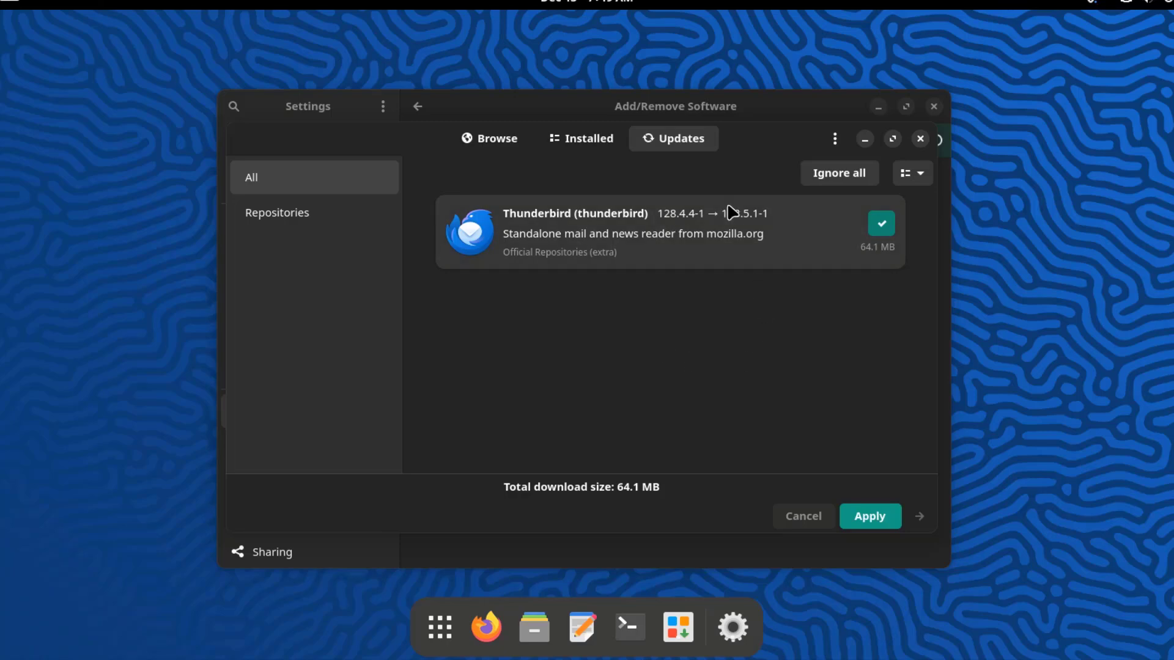
pyautogui.click(933, 108)
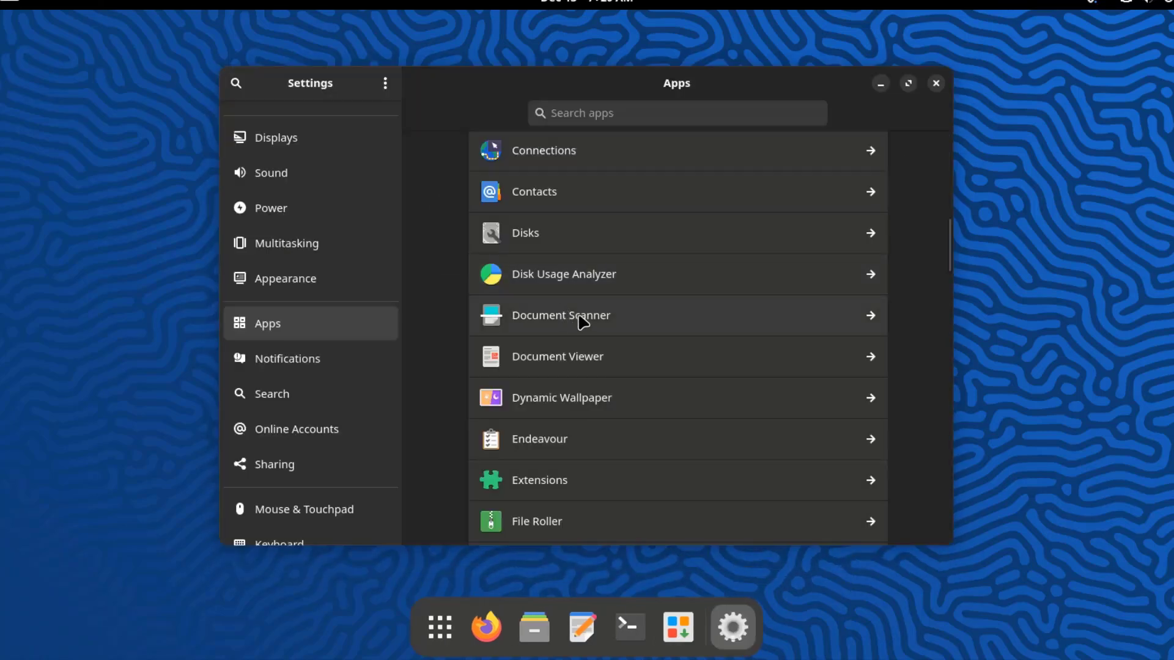
# Open the Document Scanner package details and review simple-scan's dependencies.
pyautogui.click(585, 323)
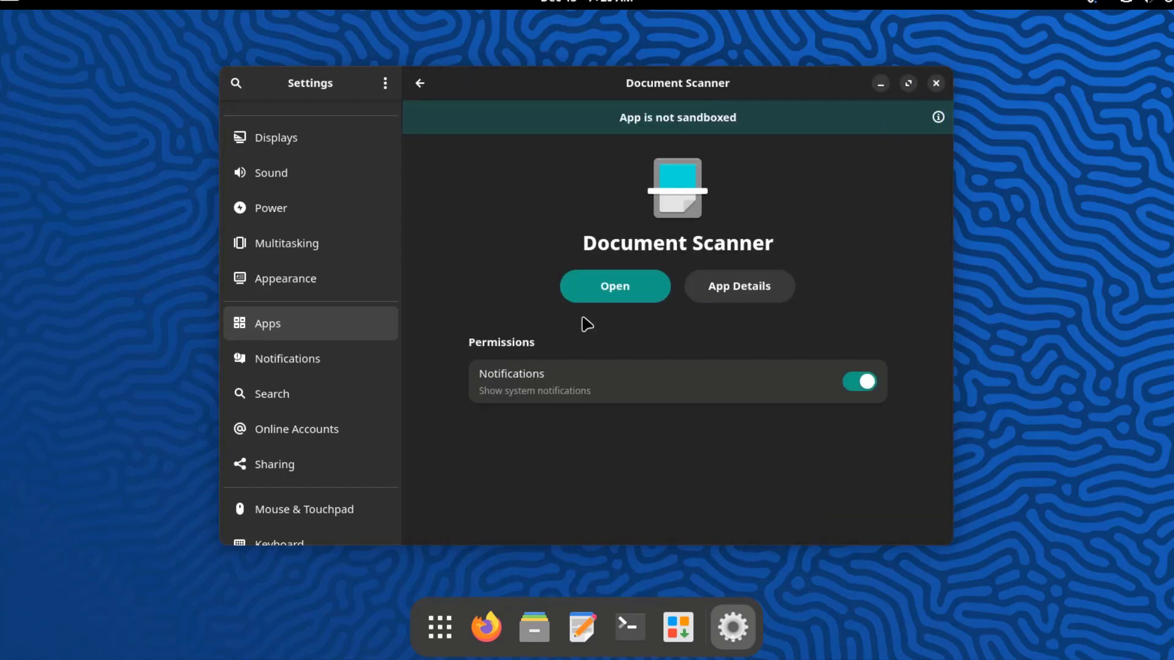
pyautogui.click(749, 292)
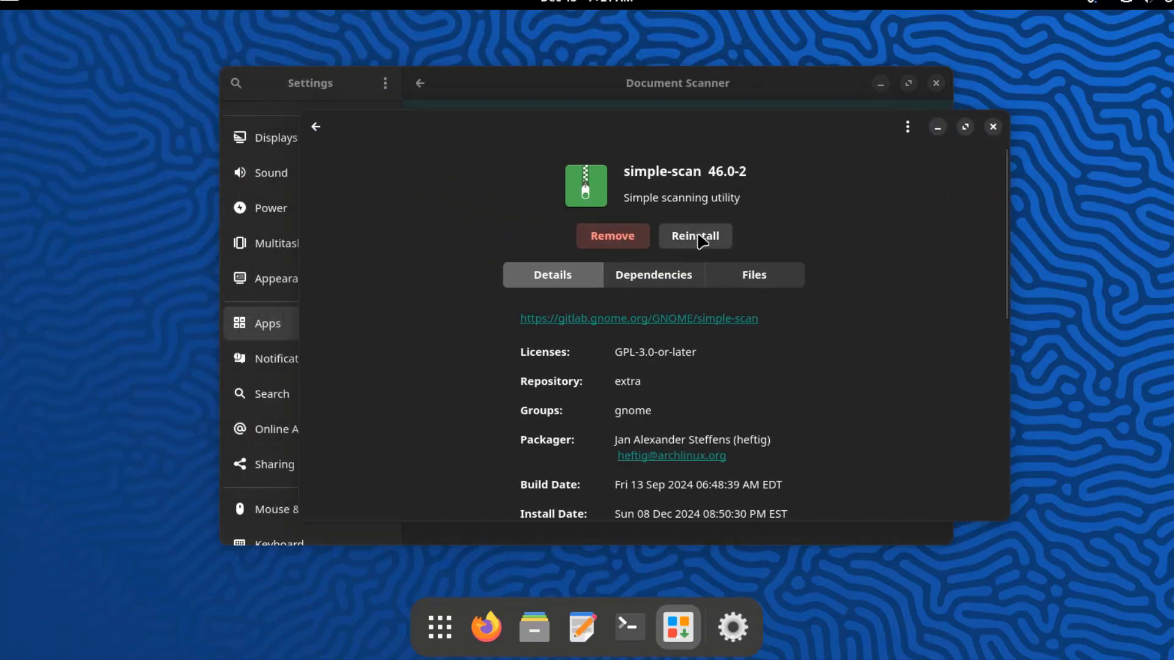
pyautogui.click(669, 280)
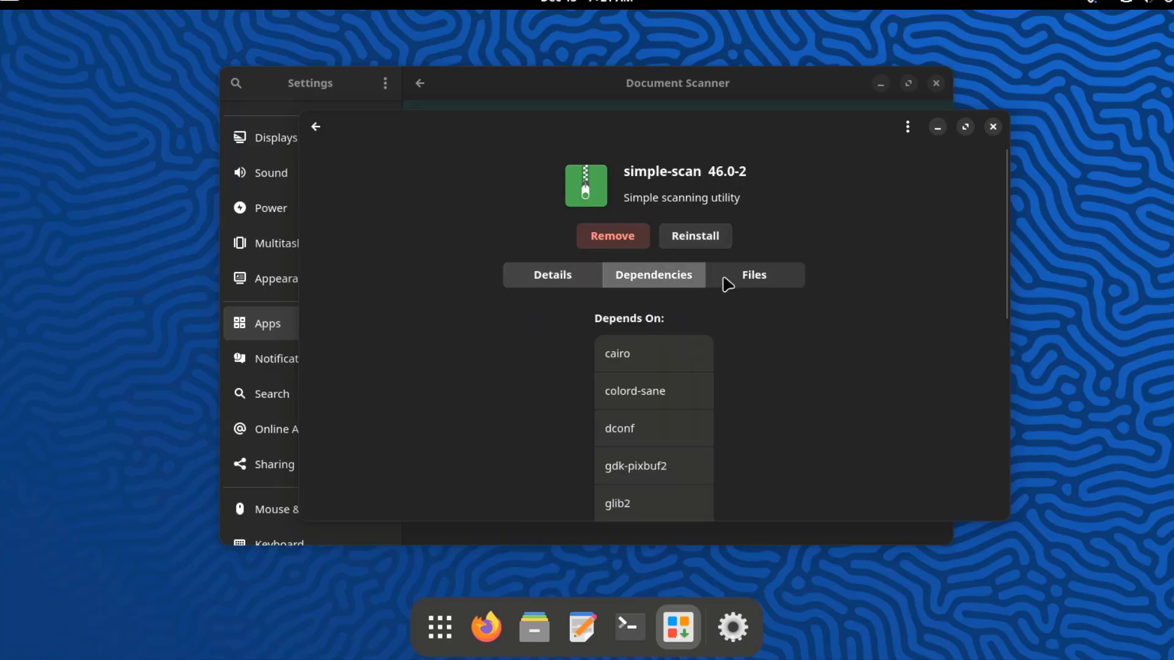
pyautogui.scroll(-1, 771, 371)
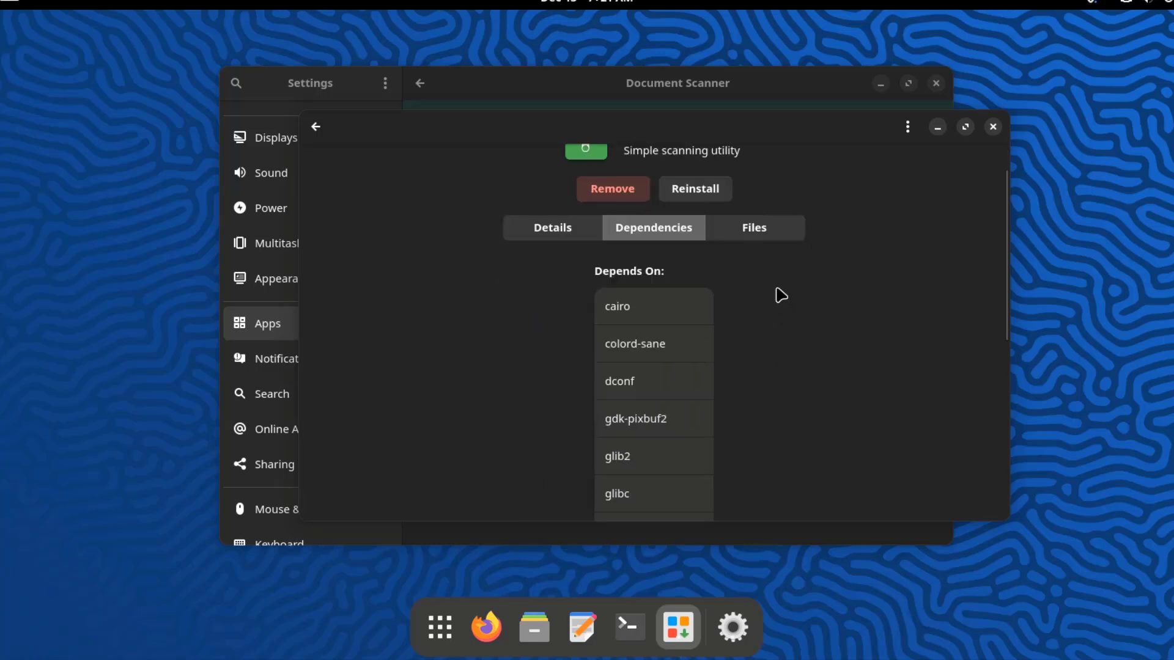
# List simple-scan's installed files, close its details, and open Notifications settings.
pyautogui.click(756, 232)
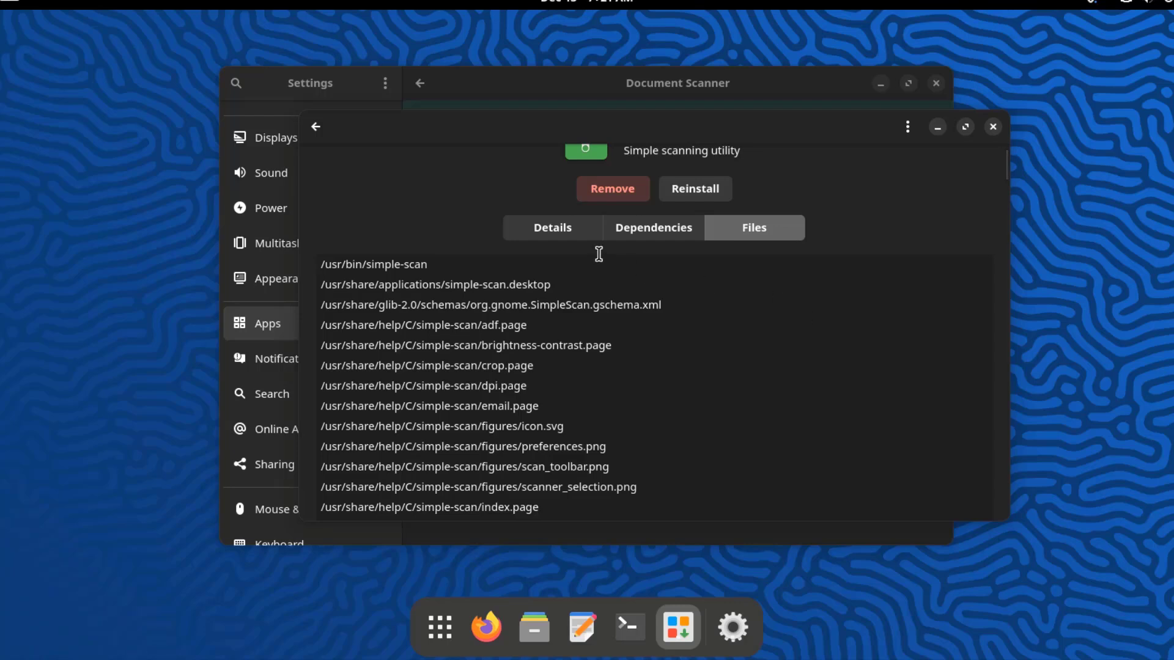
pyautogui.click(993, 127)
pyautogui.click(302, 362)
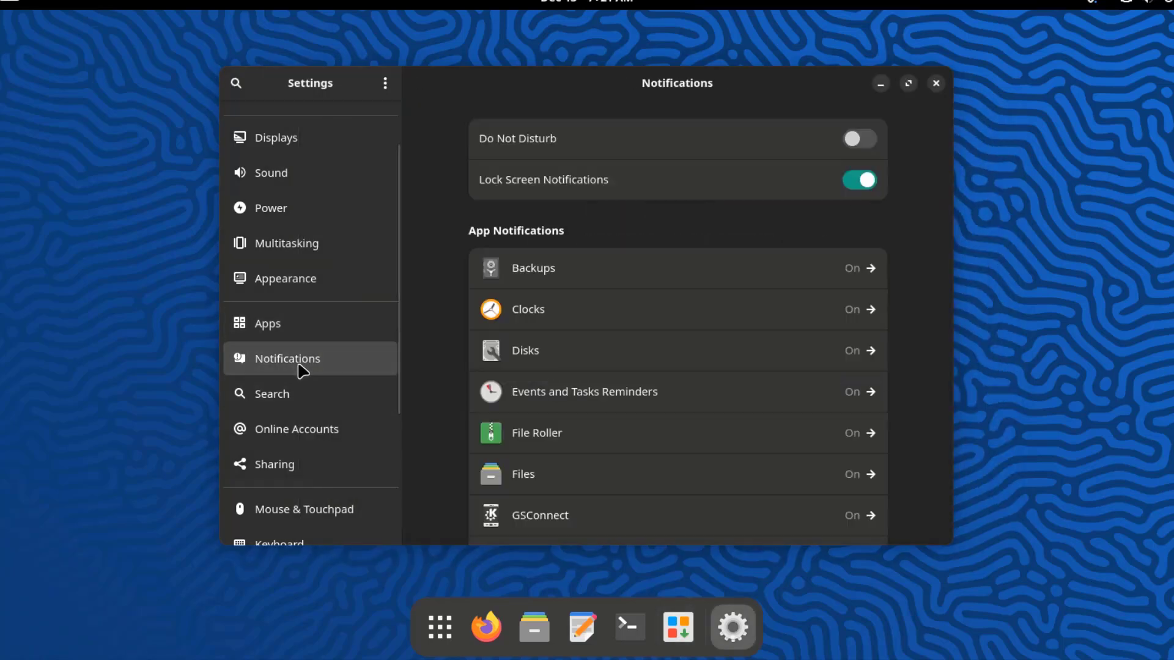
# Turn on Do Not Disturb and view File Roller's notification options.
pyautogui.click(858, 139)
pyautogui.scroll(-2, 773, 338)
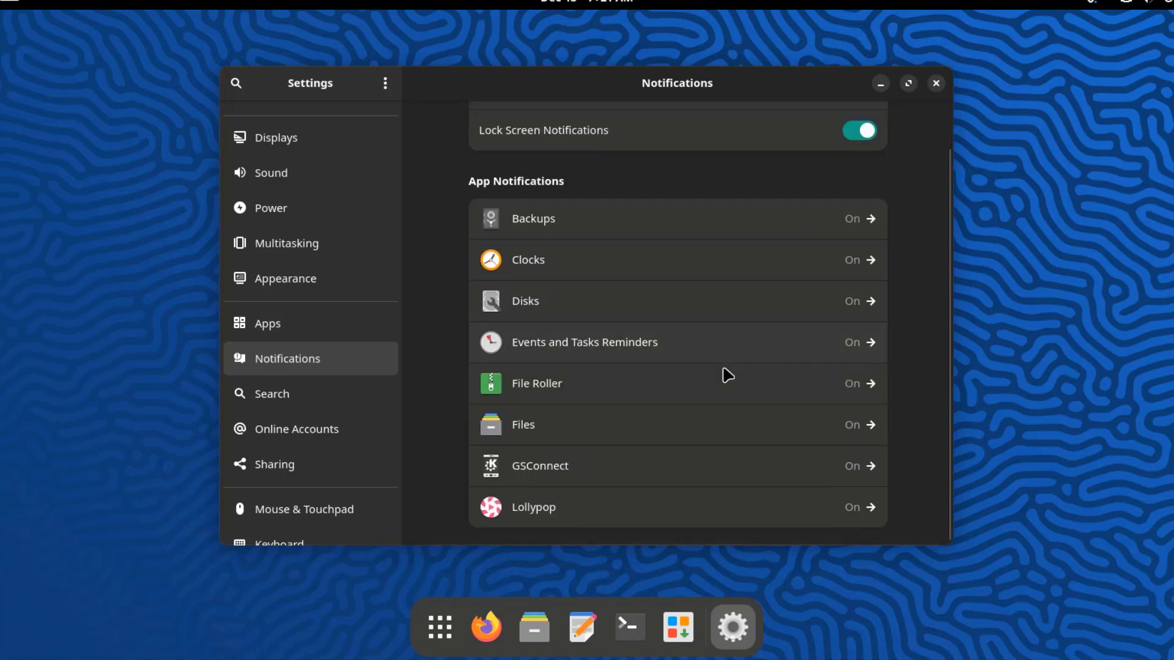
pyautogui.click(775, 385)
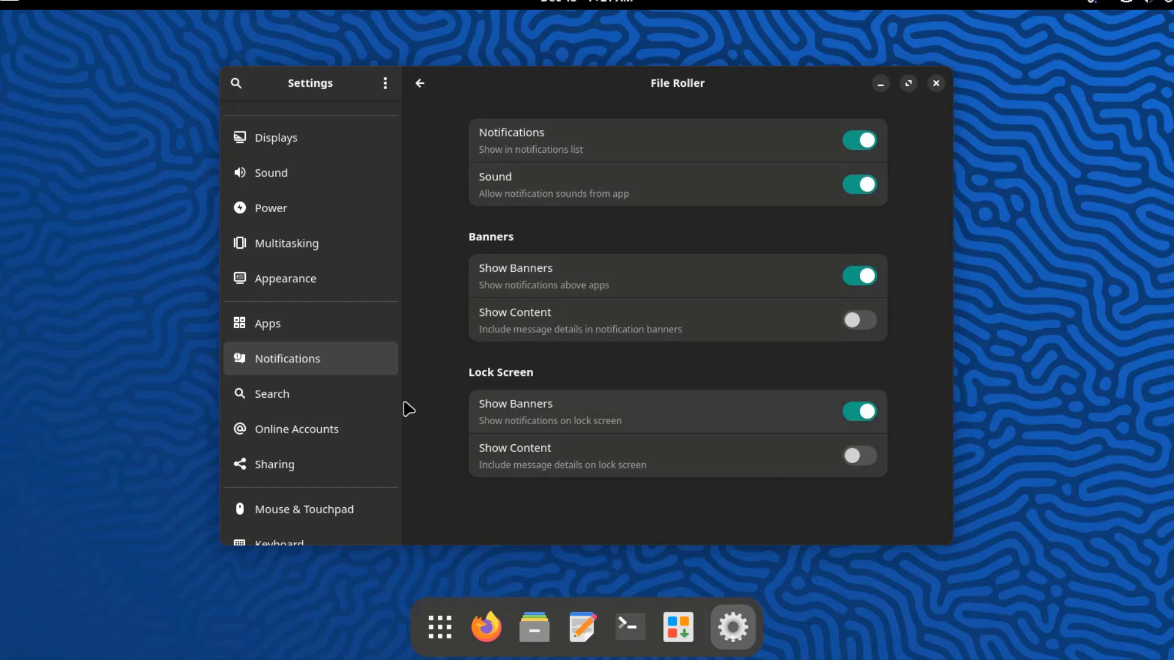
# Reorder search results, moving Add/Remove Software first and Clocks and Passwords and Keys higher.
pyautogui.click(330, 391)
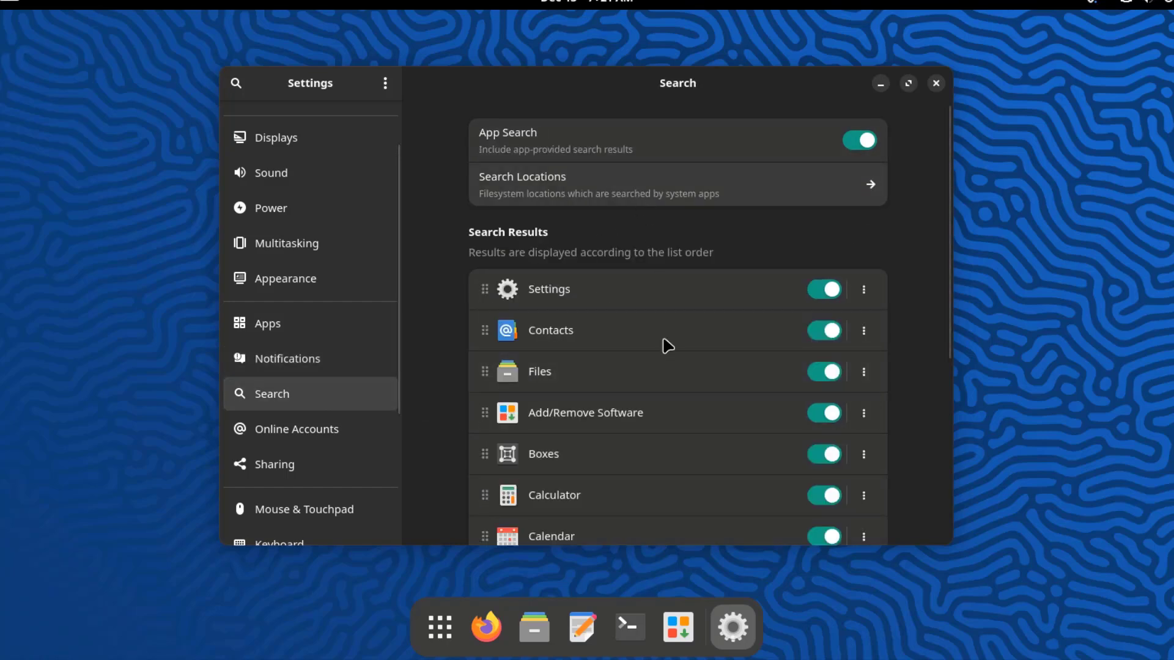
pyautogui.moveTo(621, 427); pyautogui.dragTo(633, 335)
pyautogui.scroll(-5, 657, 403)
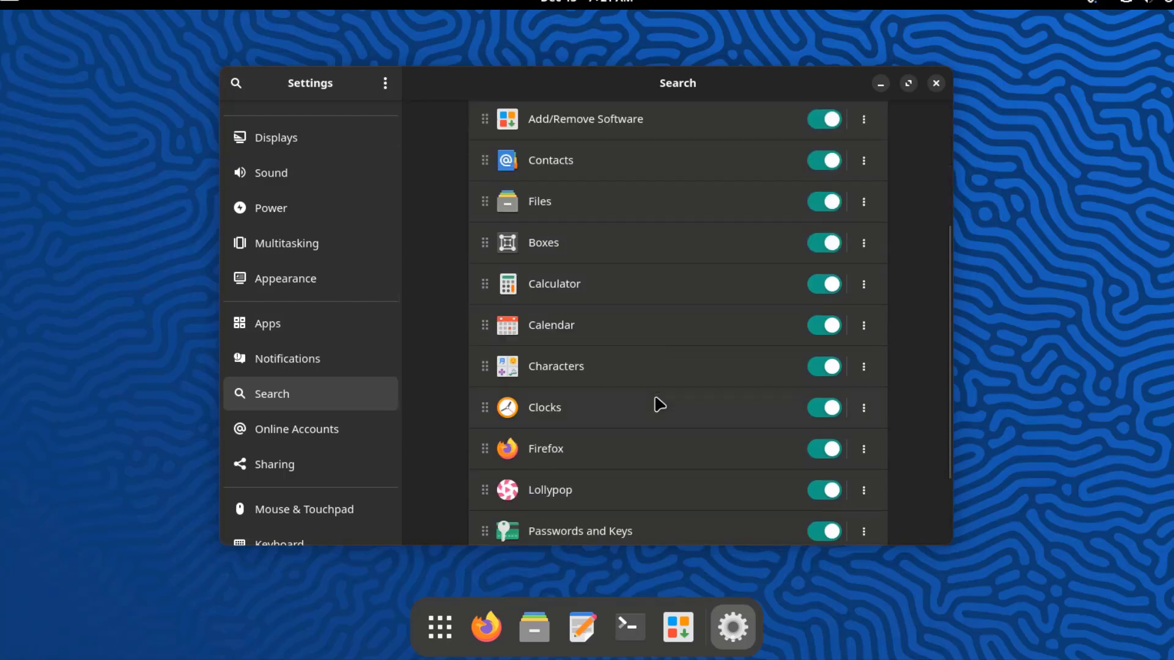
pyautogui.moveTo(648, 410); pyautogui.dragTo(670, 257)
pyautogui.moveTo(663, 351); pyautogui.dragTo(658, 251)
# Preview the Google, Calendar/Contacts/Files, Microsoft and Exchange account prompts, closing each.
pyautogui.click(290, 427)
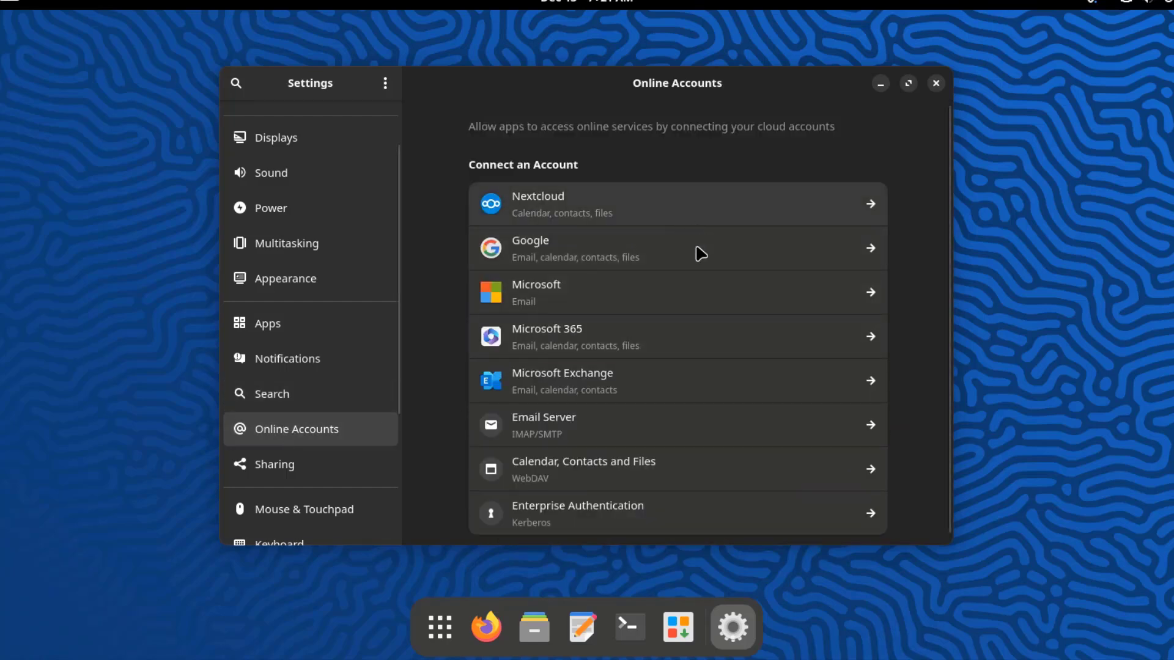
pyautogui.click(616, 270)
pyautogui.click(703, 161)
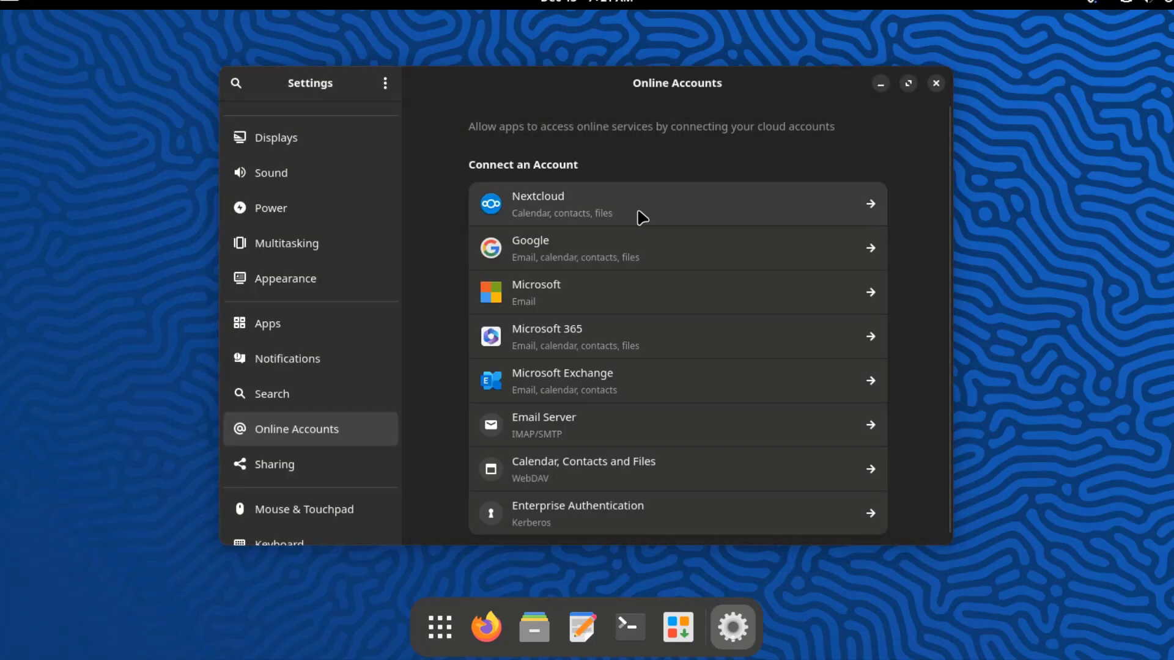
pyautogui.click(636, 211)
pyautogui.click(702, 149)
pyautogui.click(644, 307)
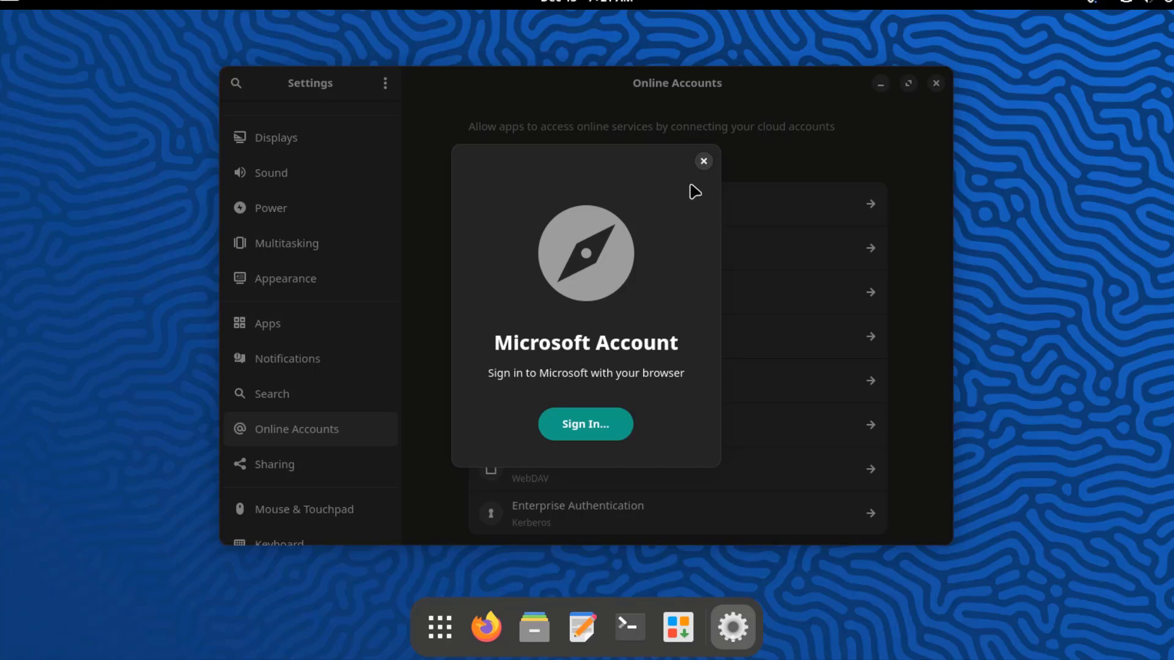
pyautogui.click(703, 161)
pyautogui.click(688, 391)
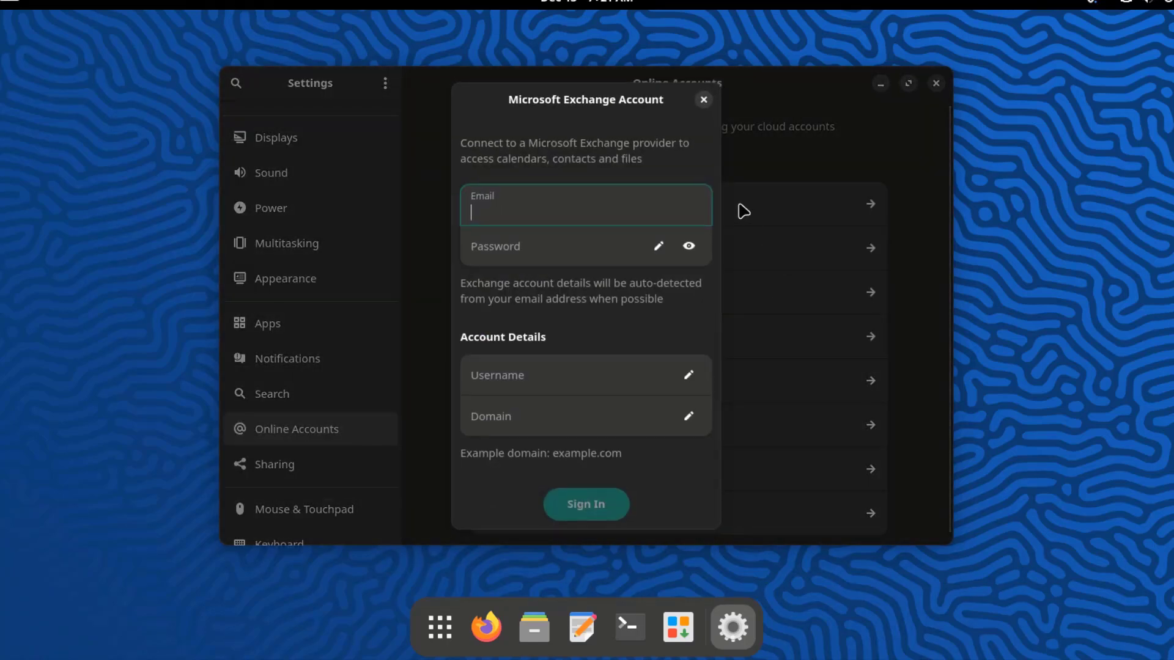
pyautogui.click(703, 101)
# Look at File Sharing and Media Sharing options, leaving both Off.
pyautogui.click(316, 483)
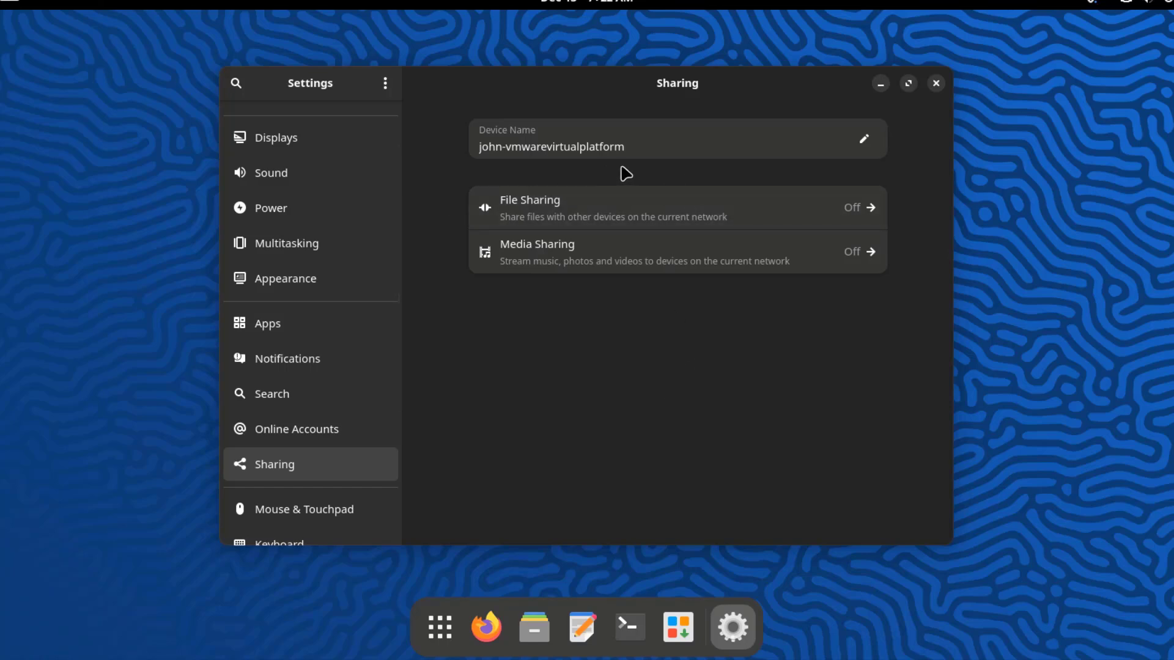
pyautogui.click(764, 215)
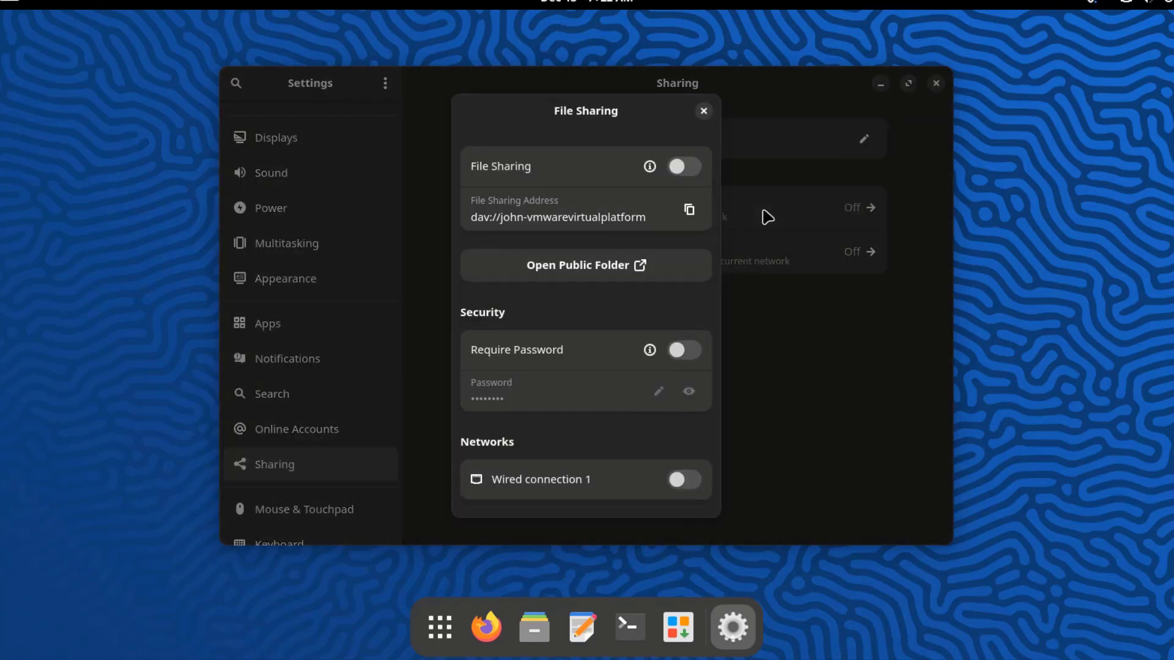
pyautogui.click(703, 112)
pyautogui.click(731, 269)
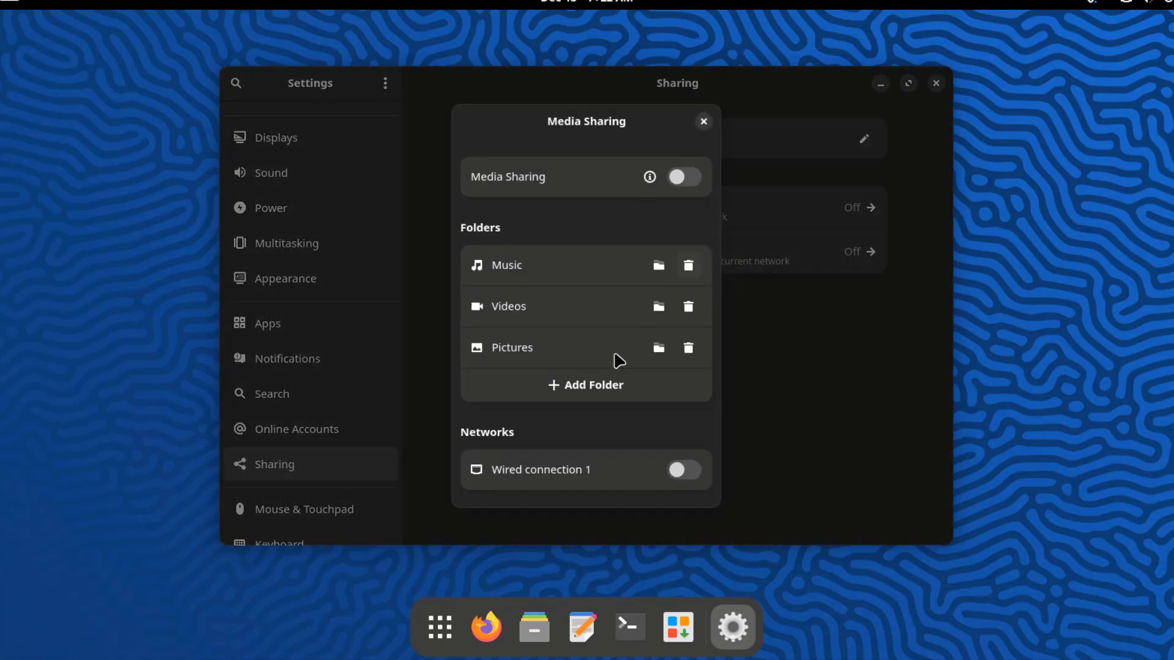
pyautogui.click(704, 121)
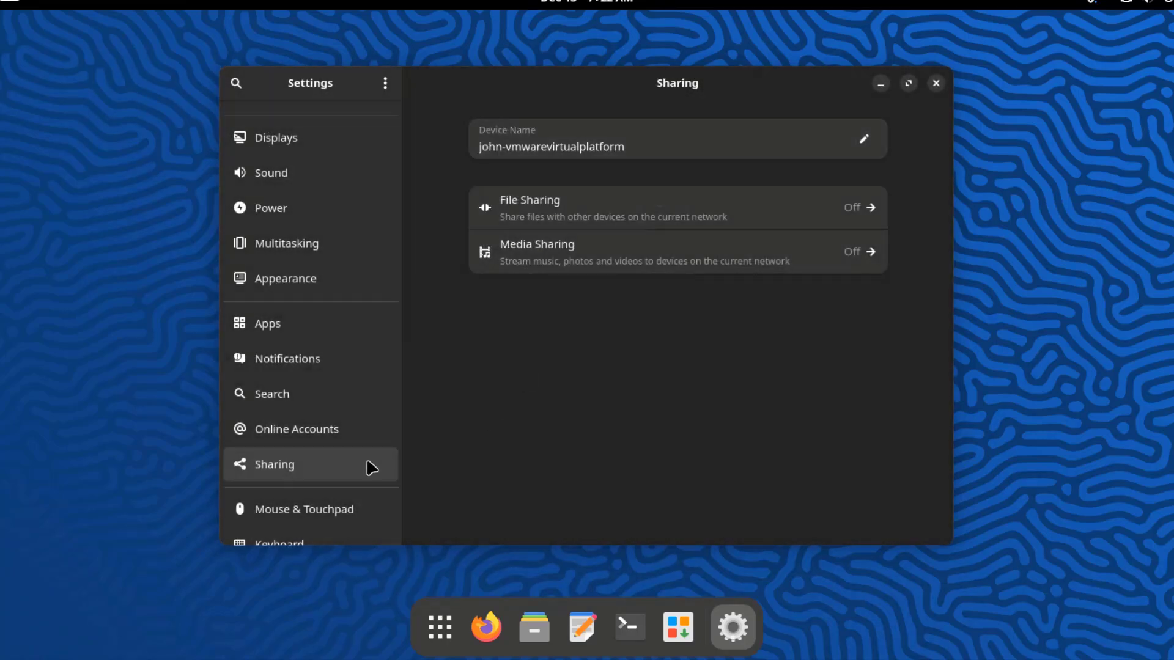
pyautogui.scroll(-5, 367, 467)
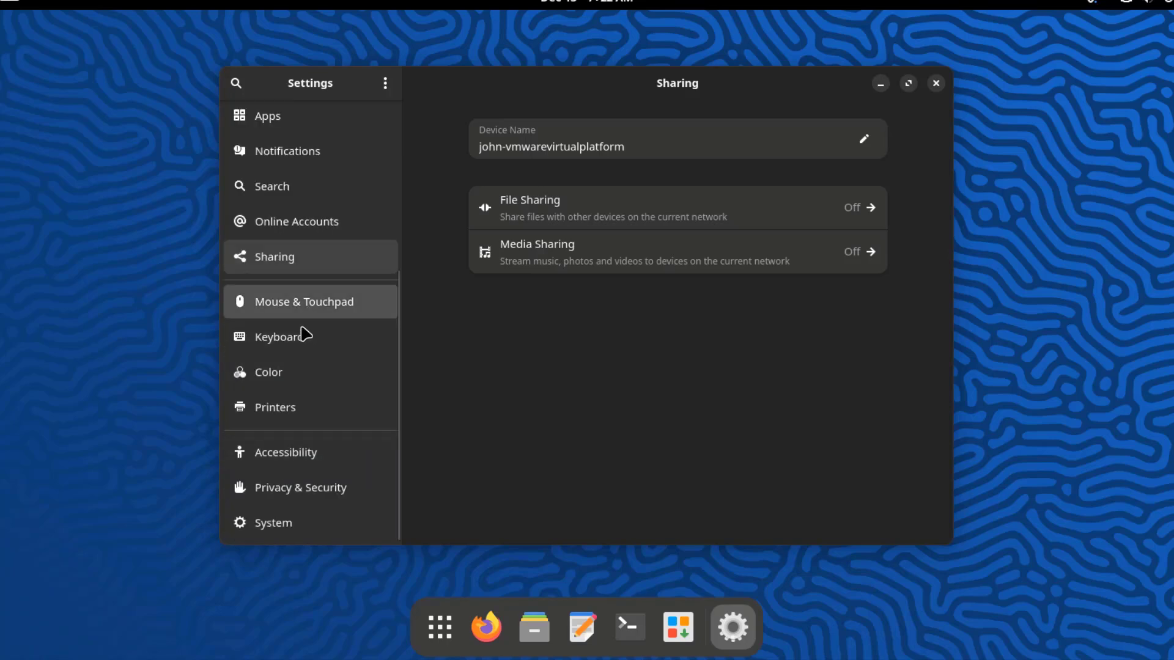
# Browse the Mouse & Touchpad, Keyboard, Color and Printers settings pages.
pyautogui.click(309, 317)
pyautogui.scroll(-2, 668, 342)
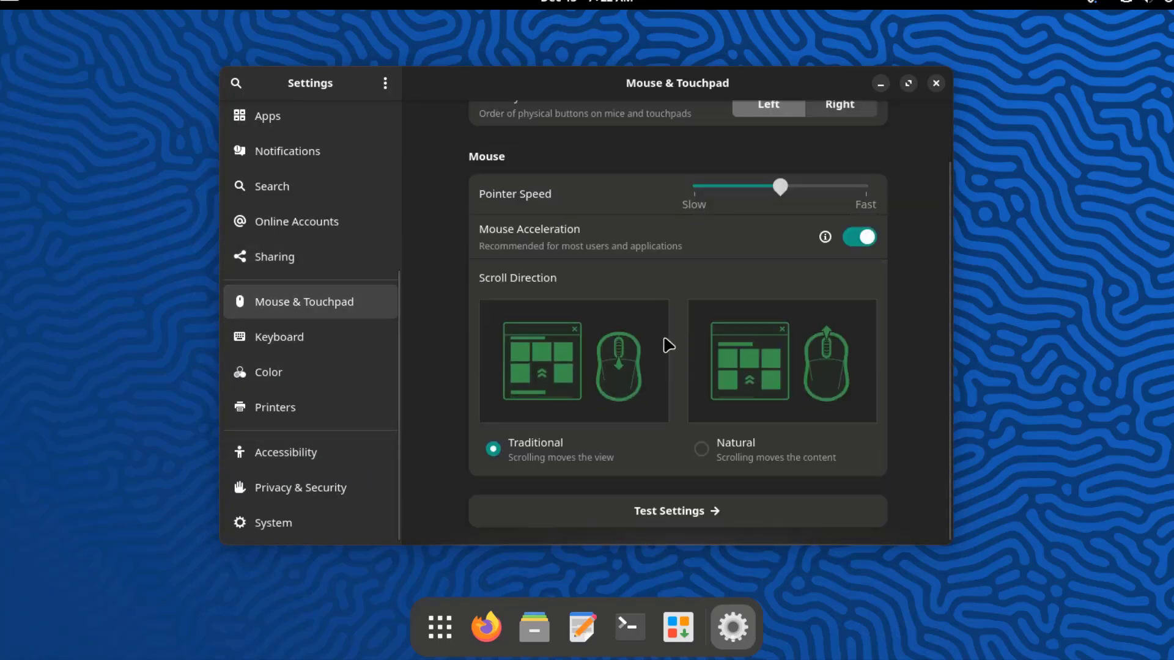
pyautogui.click(343, 347)
pyautogui.scroll(-3, 413, 383)
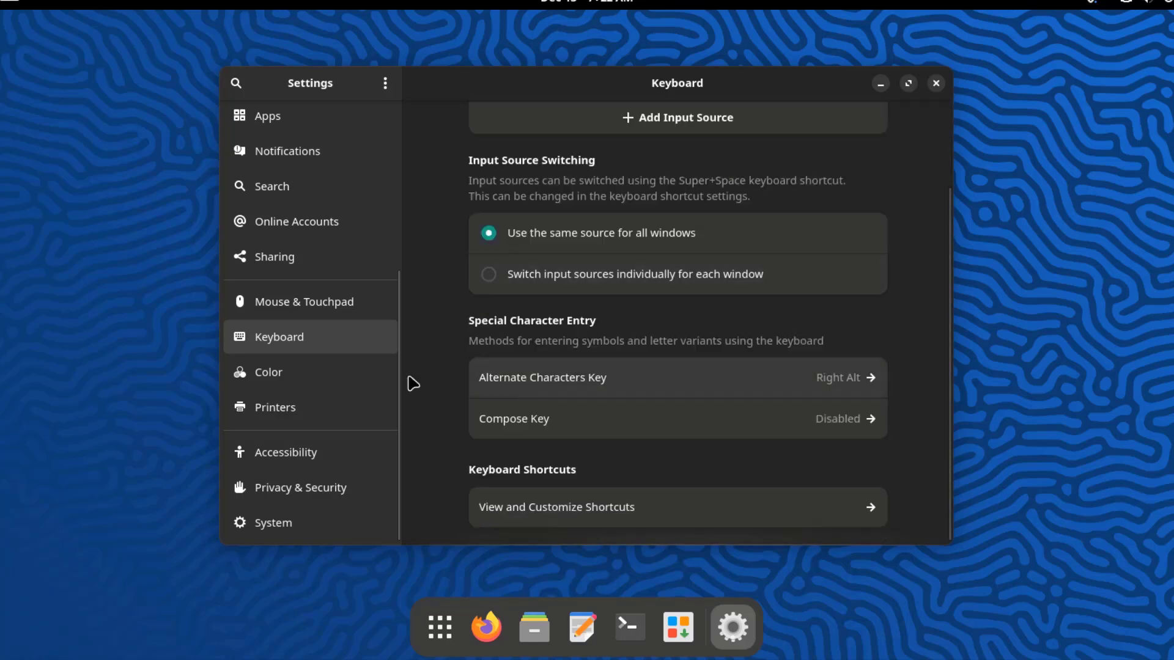
pyautogui.click(315, 382)
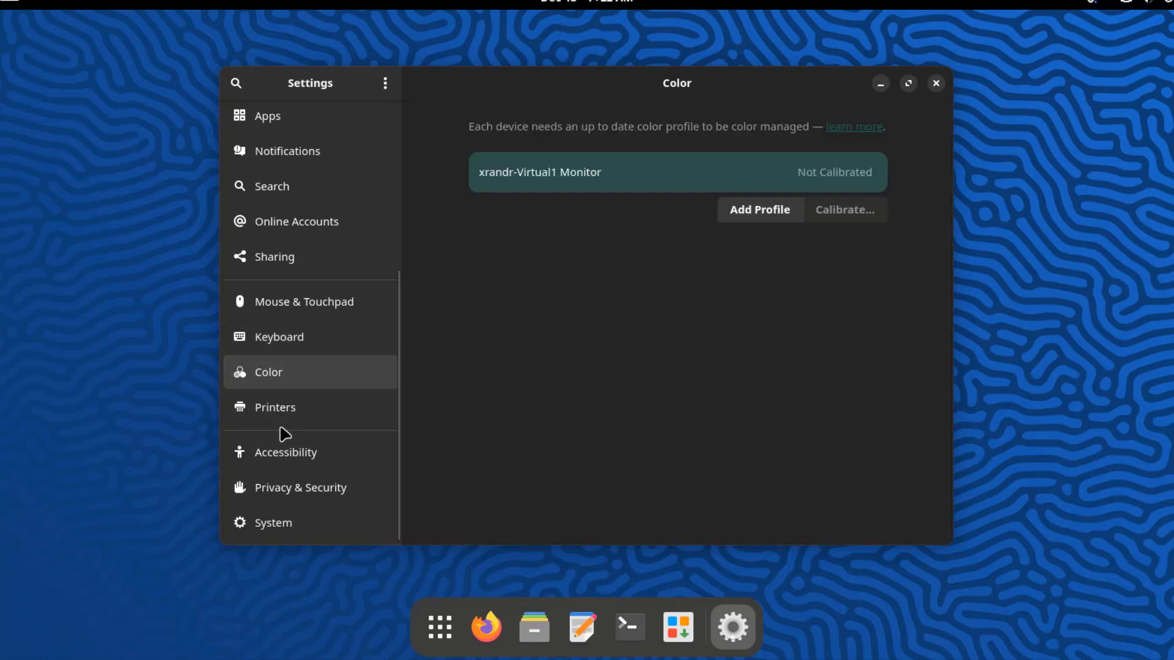
pyautogui.click(358, 409)
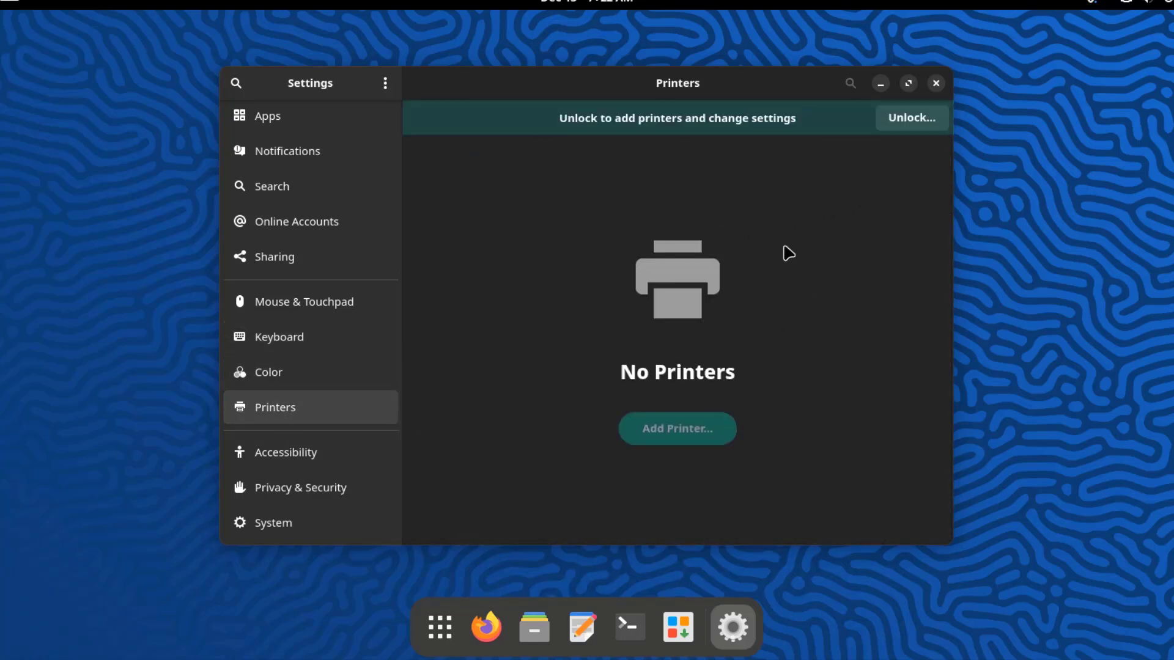
# Open Accessibility and view its Seeing, Hearing, Typing and Zoom pages, returning after each.
pyautogui.click(322, 452)
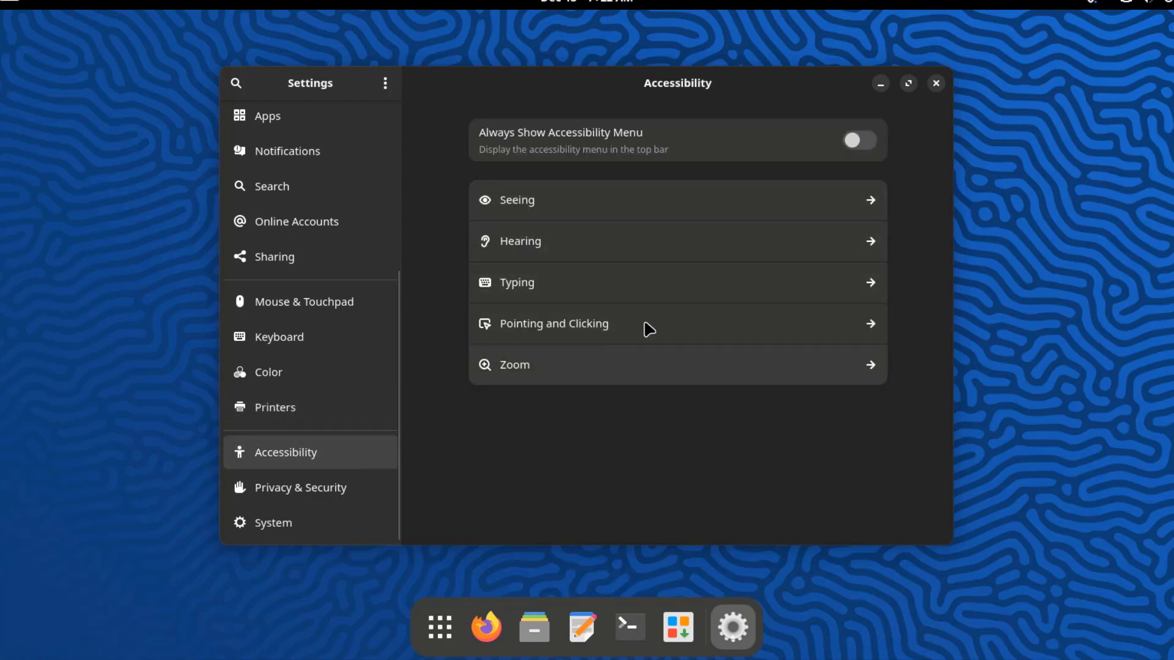
pyautogui.click(818, 209)
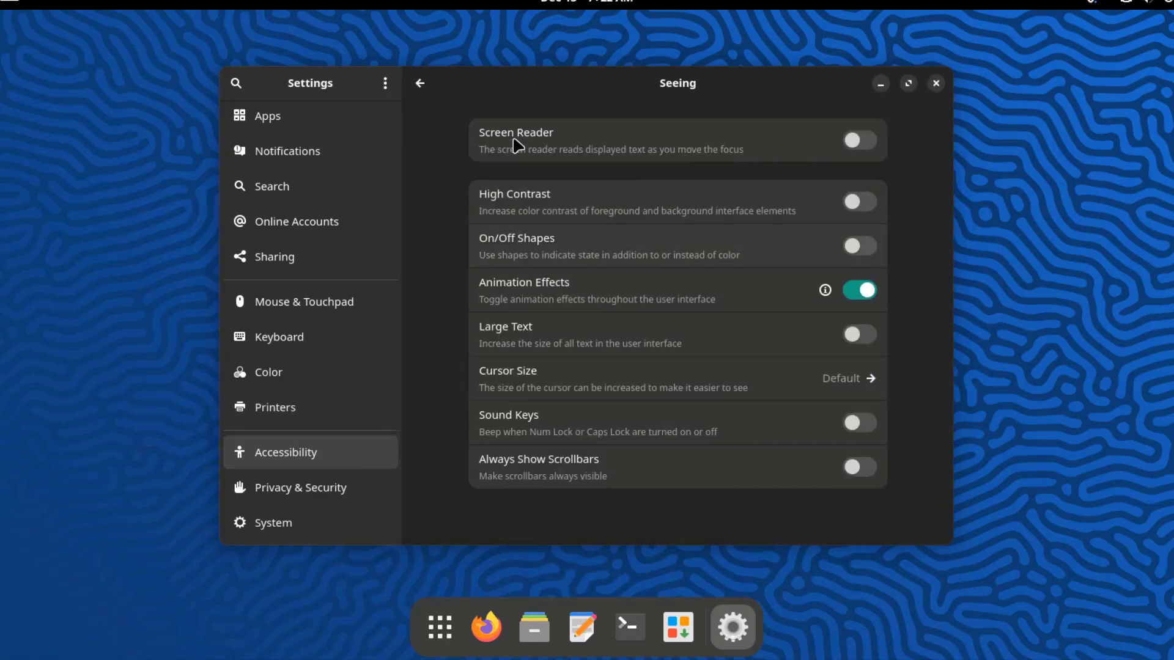
pyautogui.click(419, 83)
pyautogui.click(561, 235)
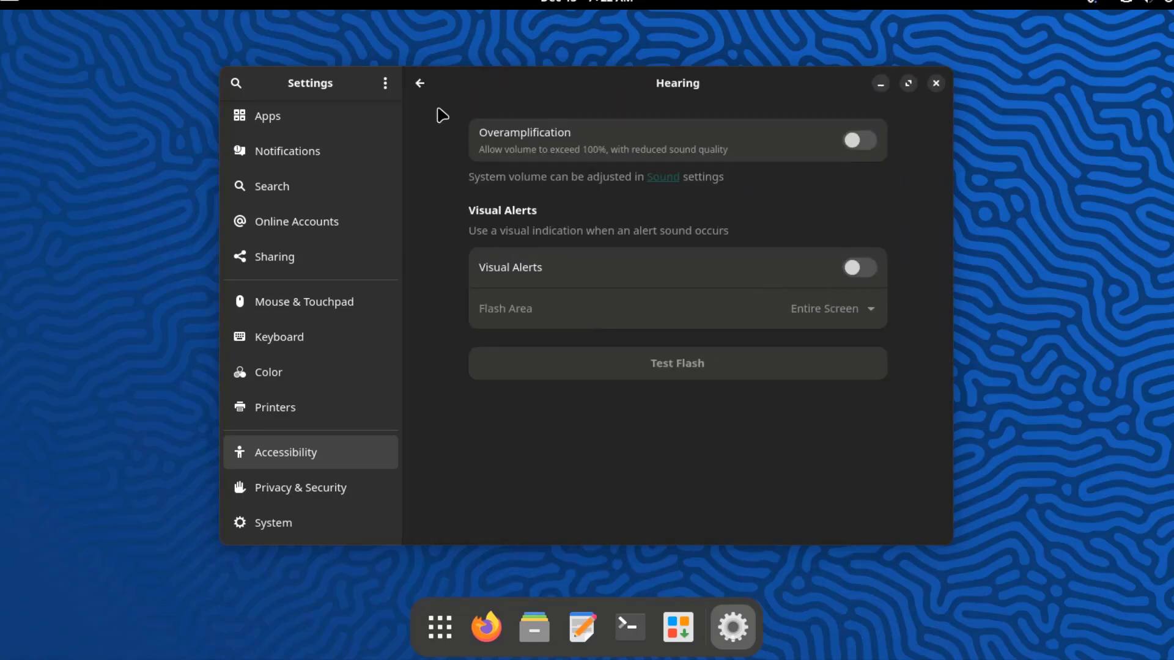
pyautogui.click(420, 84)
pyautogui.click(539, 288)
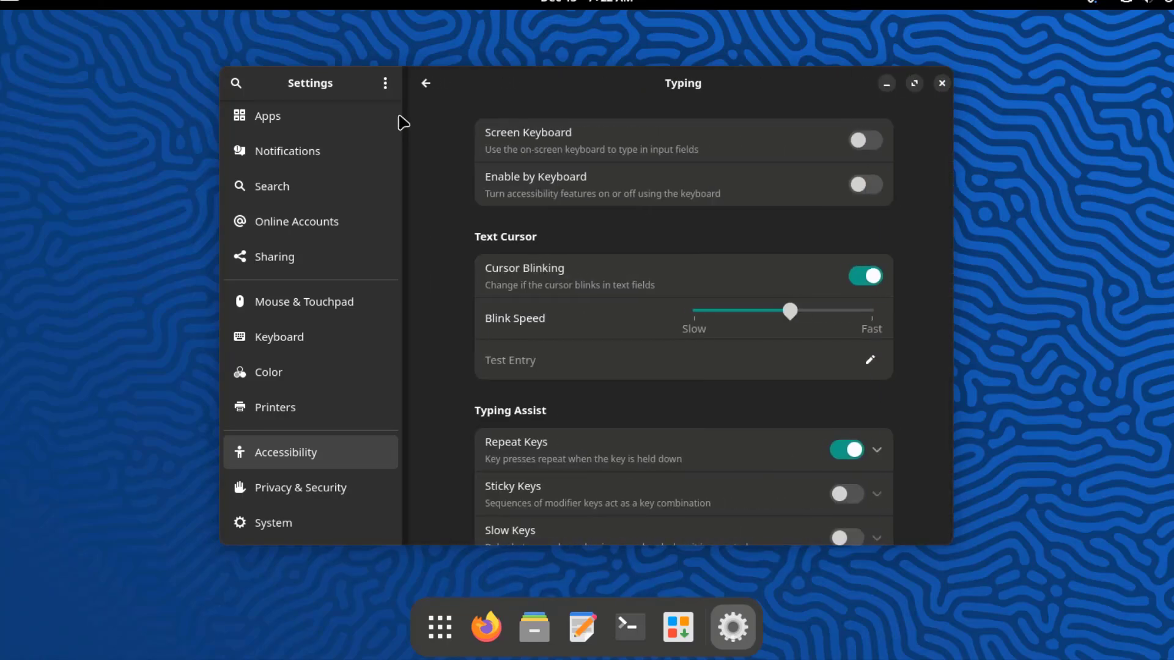
pyautogui.click(420, 84)
pyautogui.click(544, 362)
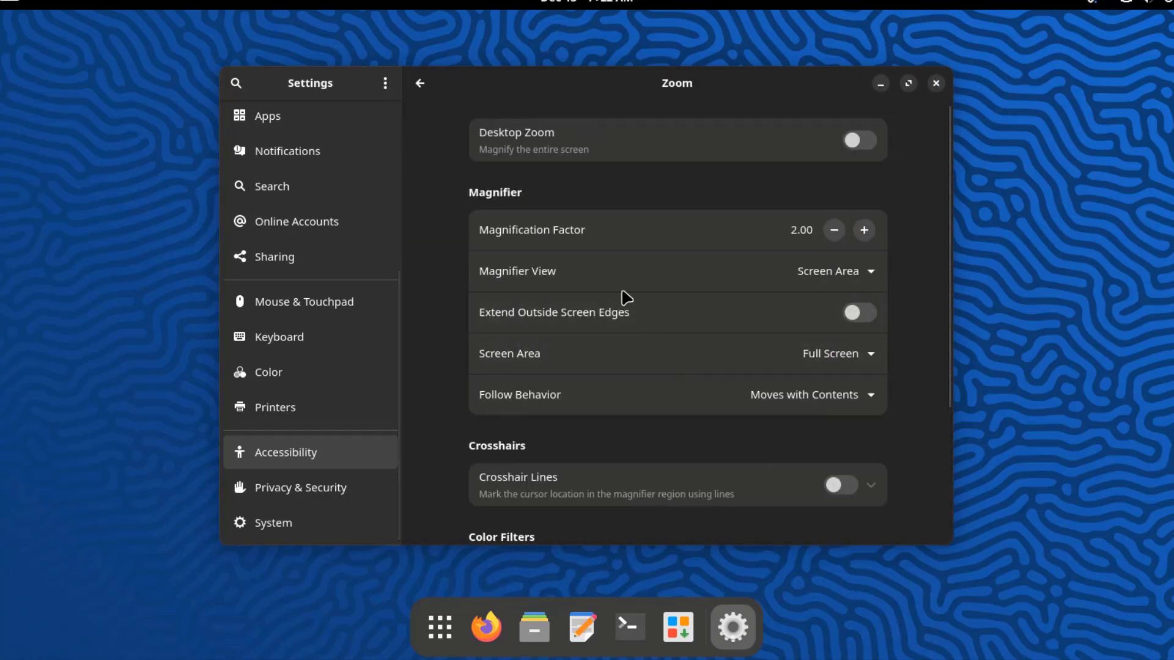
pyautogui.click(420, 83)
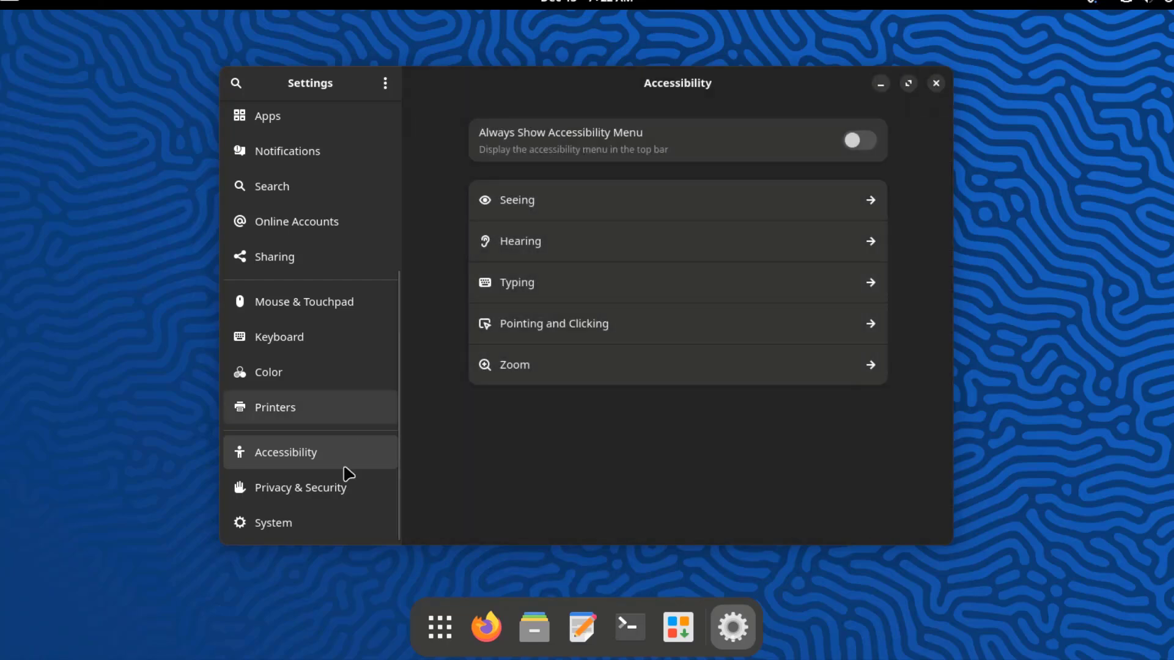
# Open Privacy & Security's Screen Lock and leave Blank Screen Delay at 5 minutes.
pyautogui.click(314, 487)
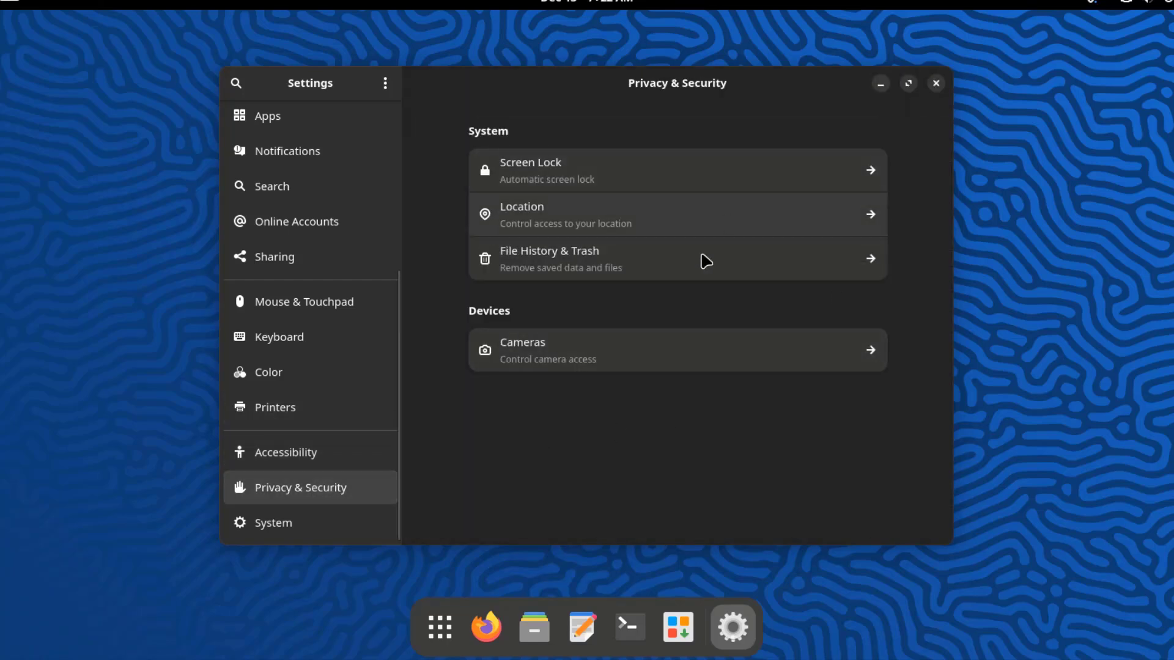
pyautogui.click(657, 182)
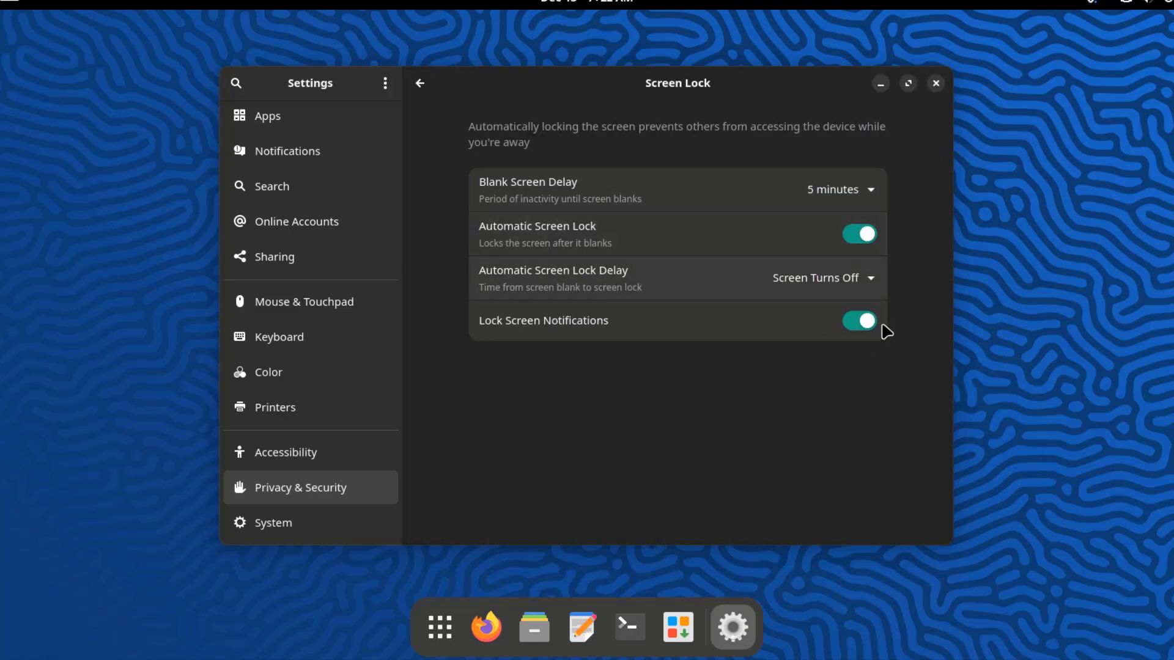
pyautogui.click(856, 198)
pyautogui.click(855, 196)
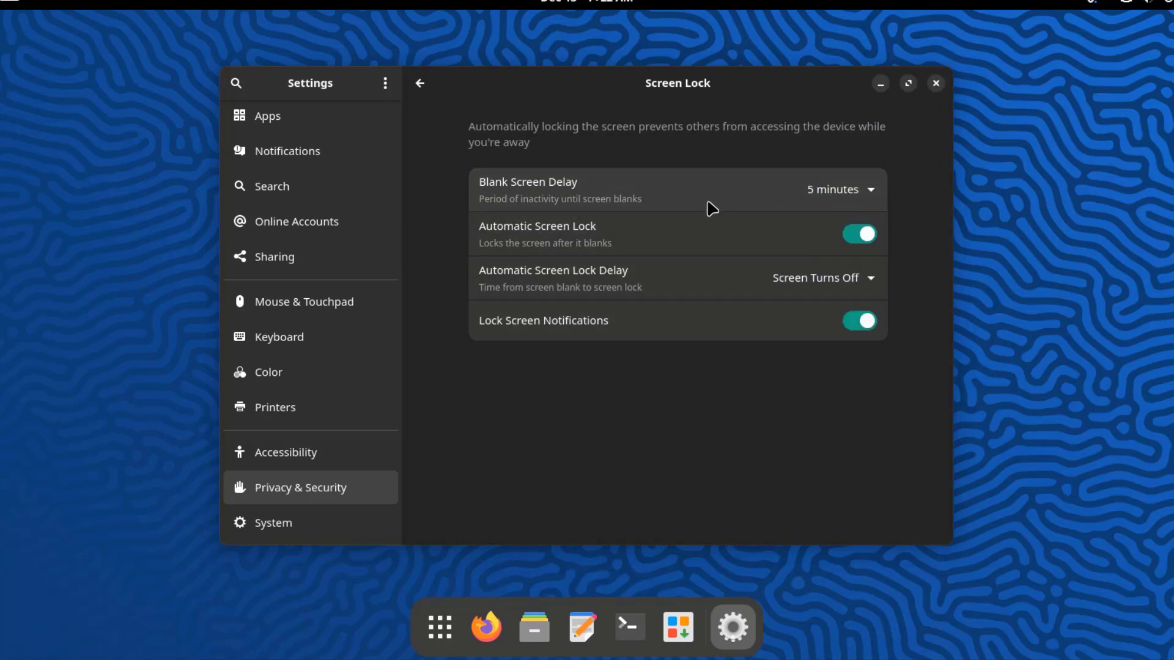
pyautogui.click(431, 91)
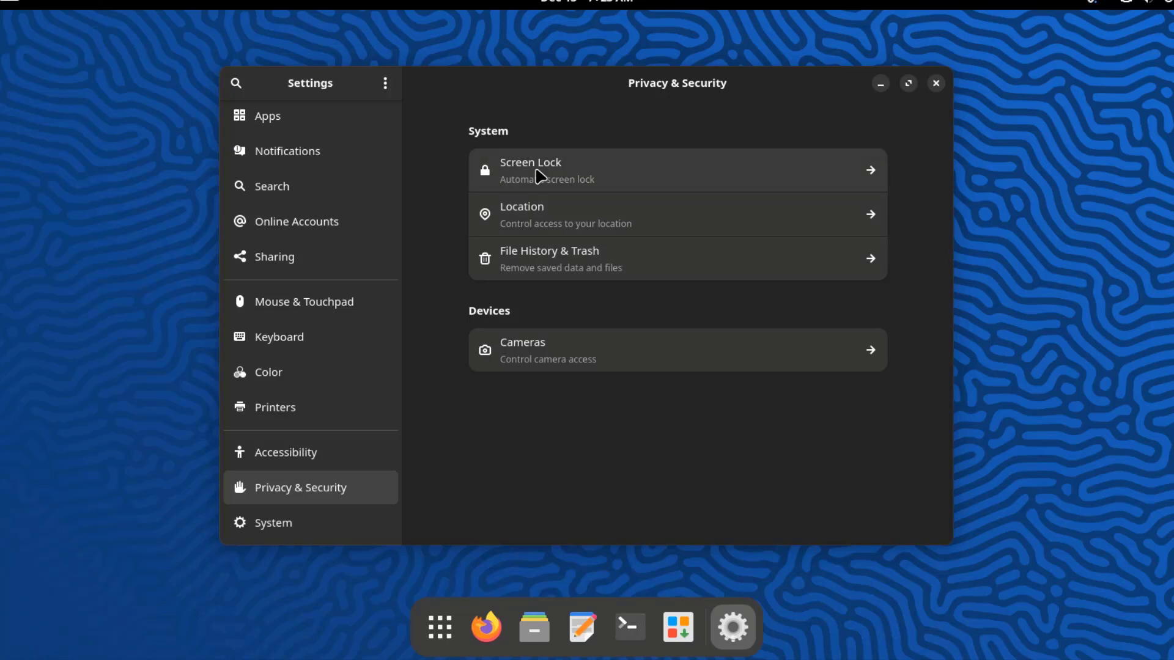
# Look through File History & Trash, then view the Cameras access settings.
pyautogui.click(549, 260)
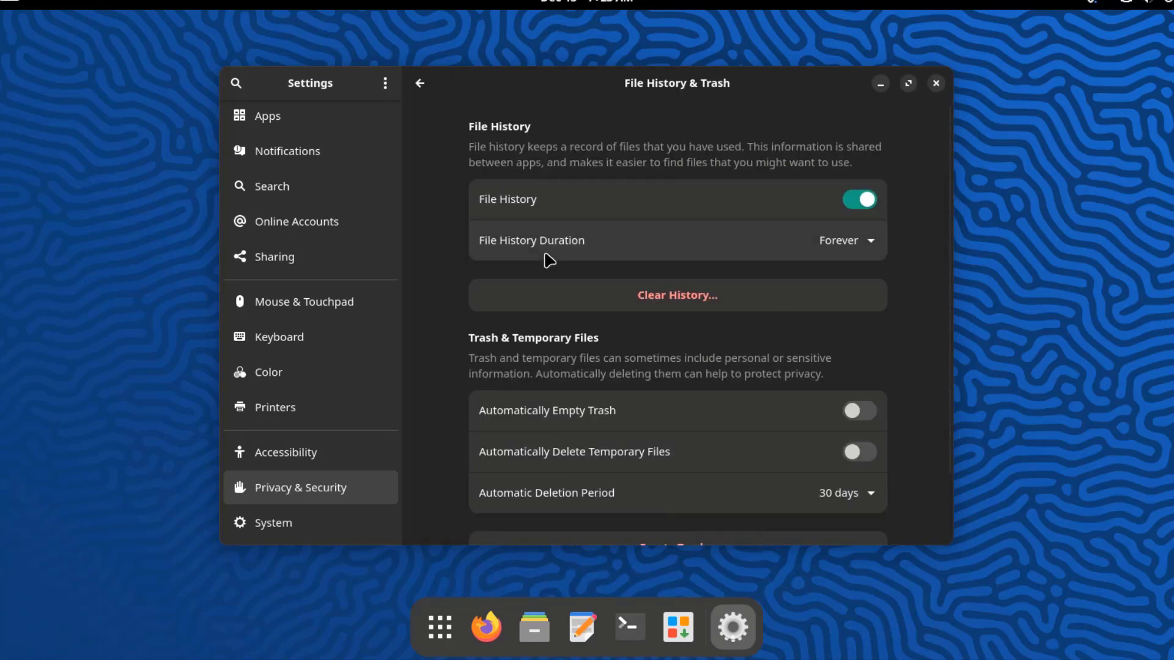
pyautogui.scroll(-2, 728, 373)
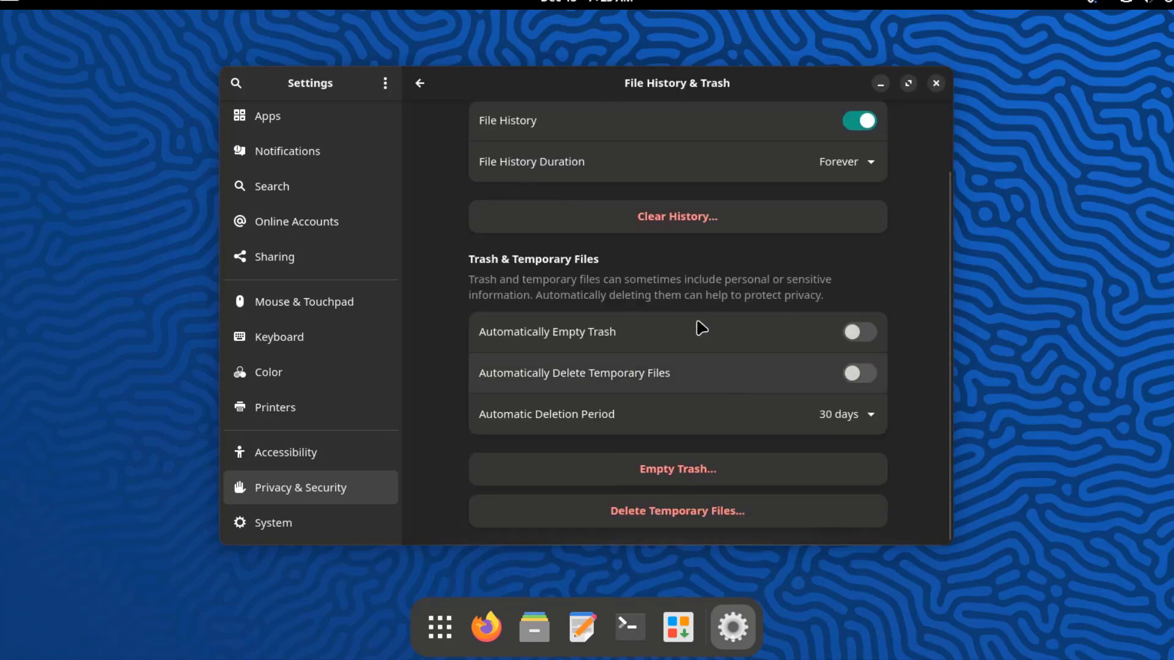
pyautogui.click(420, 83)
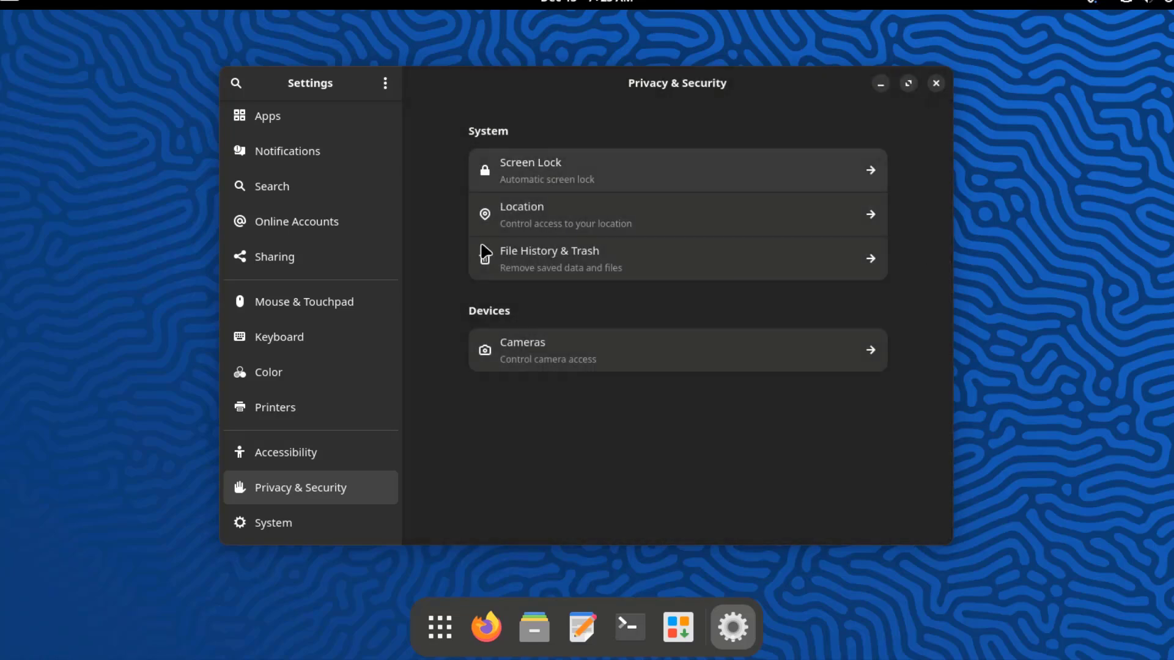
pyautogui.click(554, 360)
pyautogui.click(418, 86)
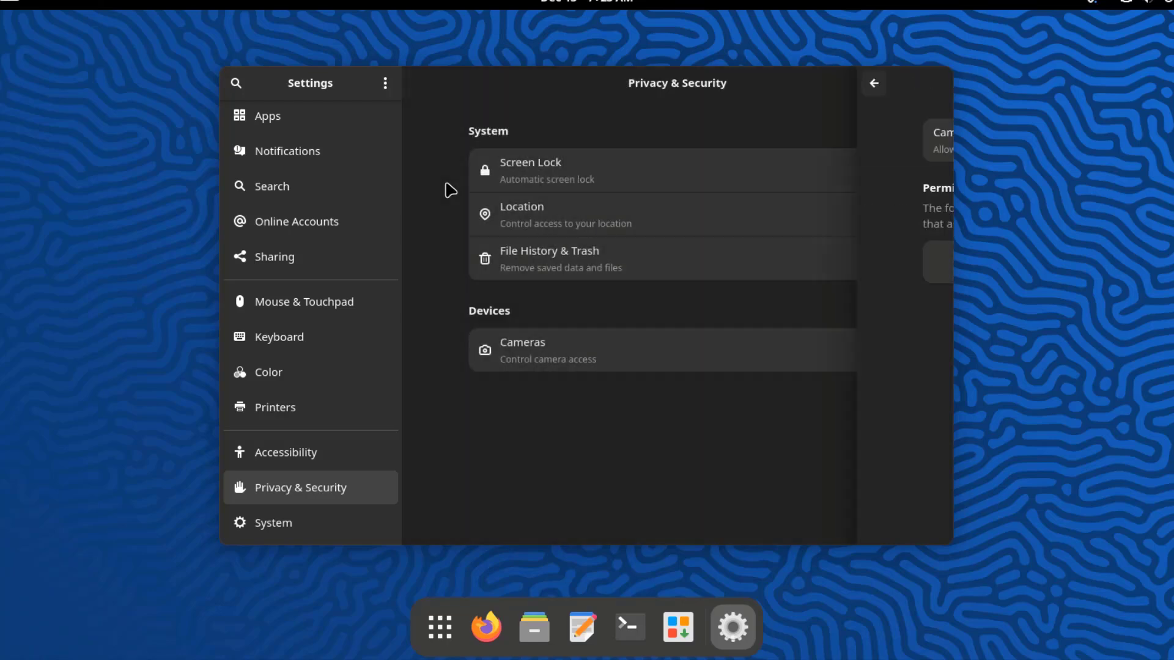
# Under System, view Region & Language, Date & Time and Users without changing anything.
pyautogui.click(293, 524)
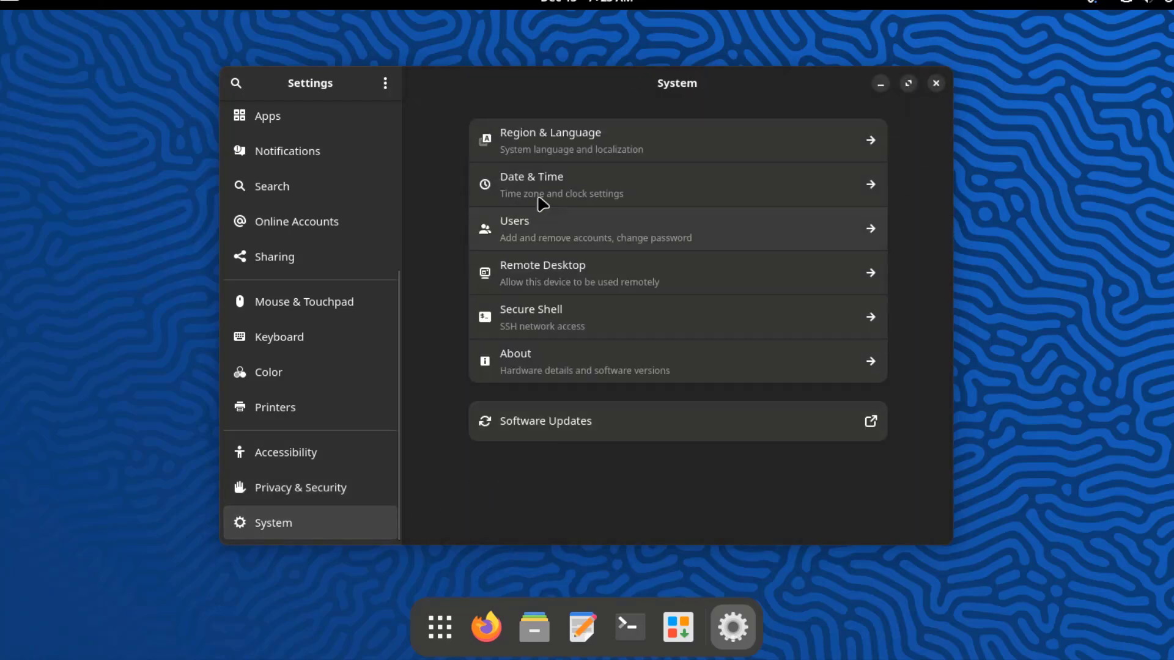
pyautogui.click(582, 157)
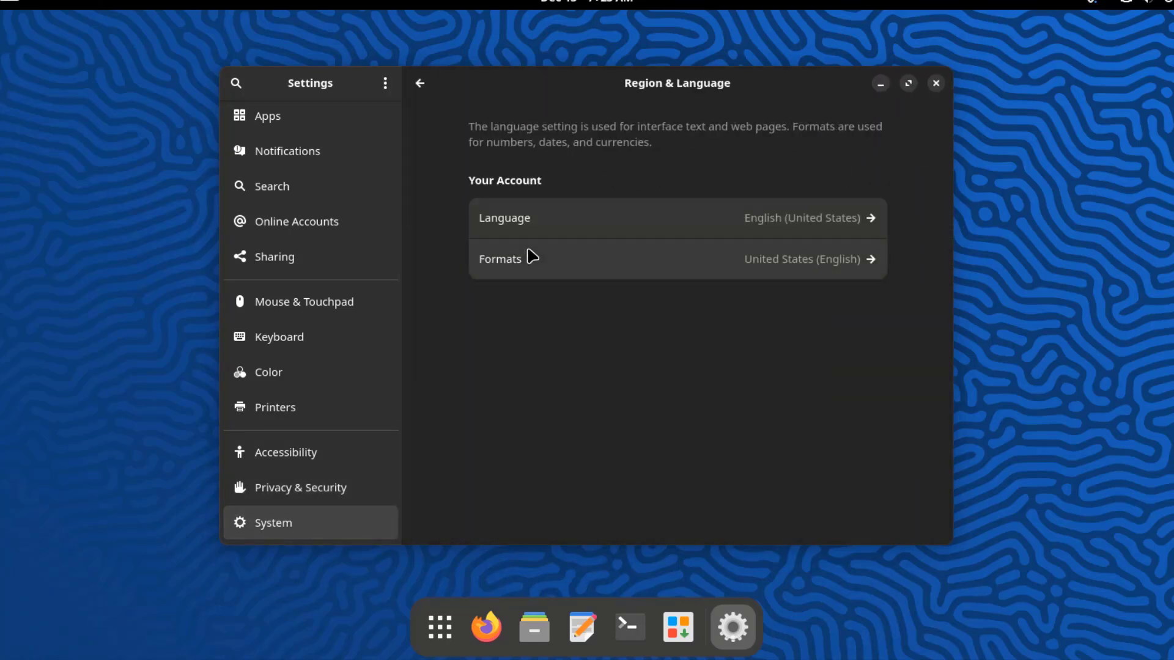
pyautogui.click(420, 84)
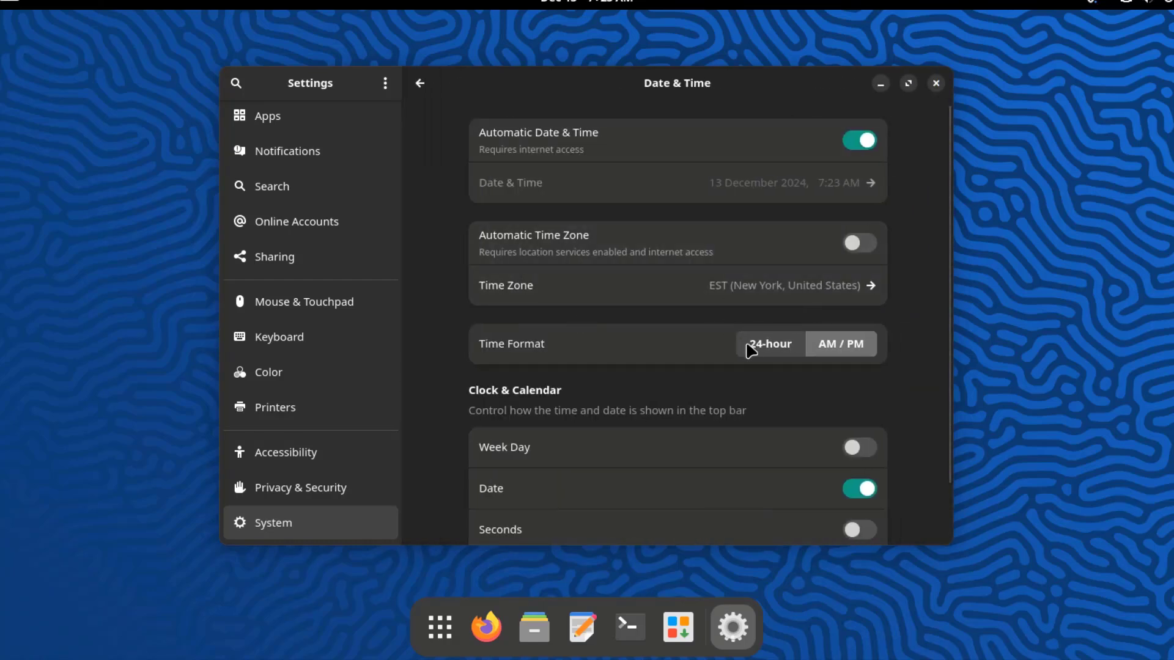
pyautogui.scroll(-2, 715, 372)
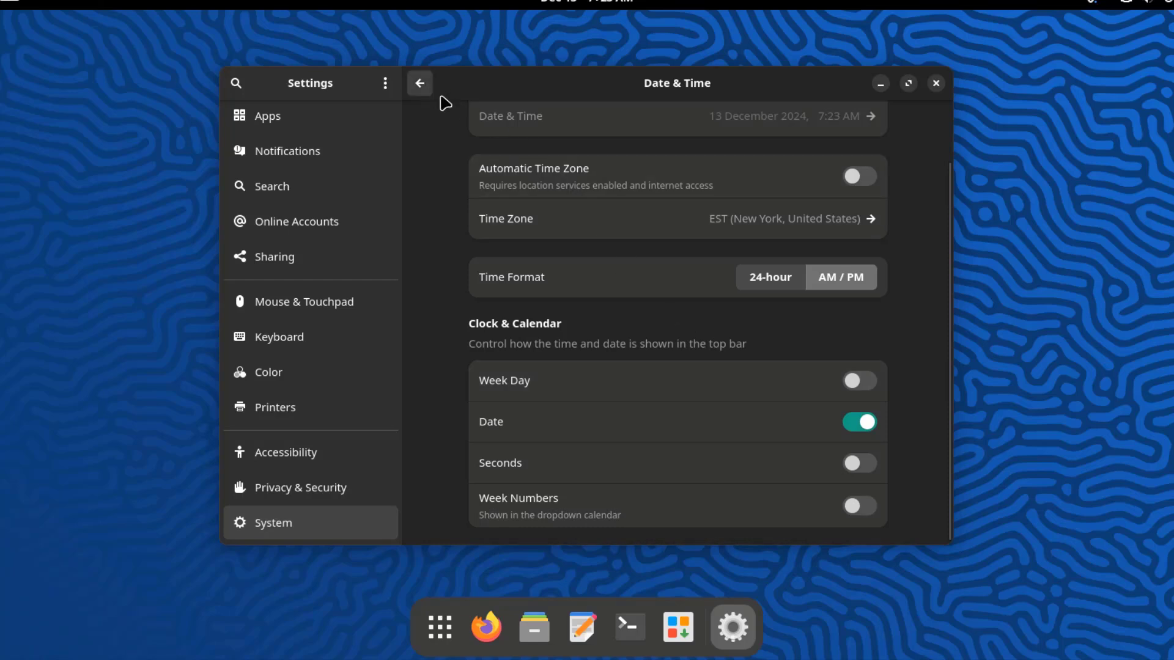
pyautogui.click(420, 84)
pyautogui.click(533, 239)
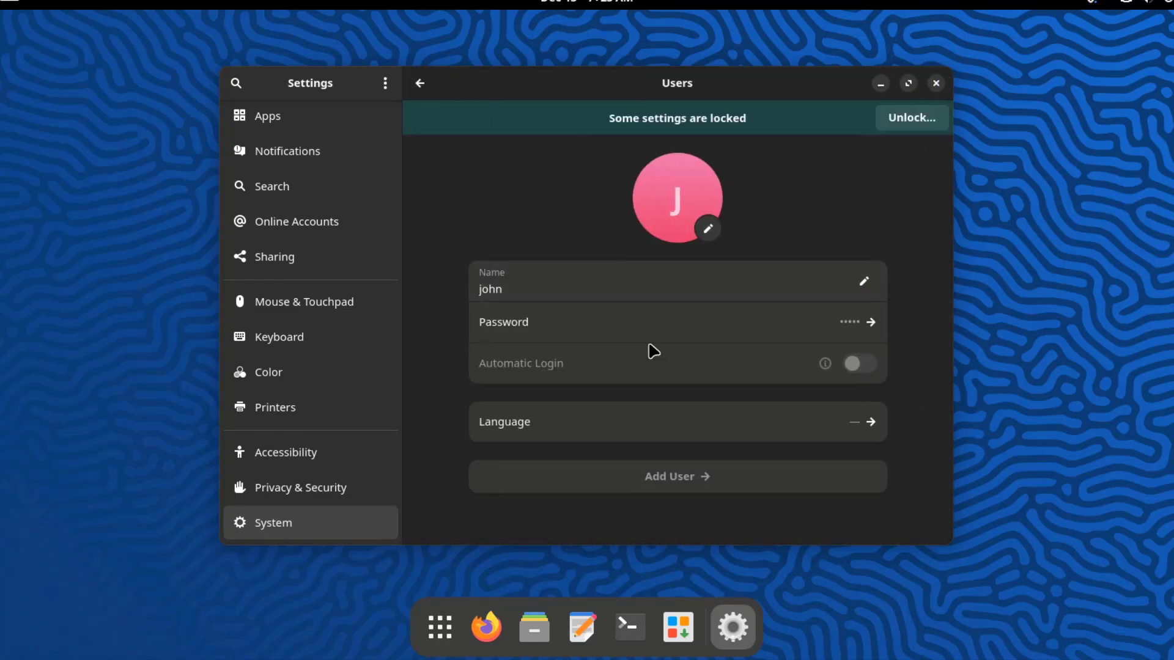
pyautogui.click(420, 84)
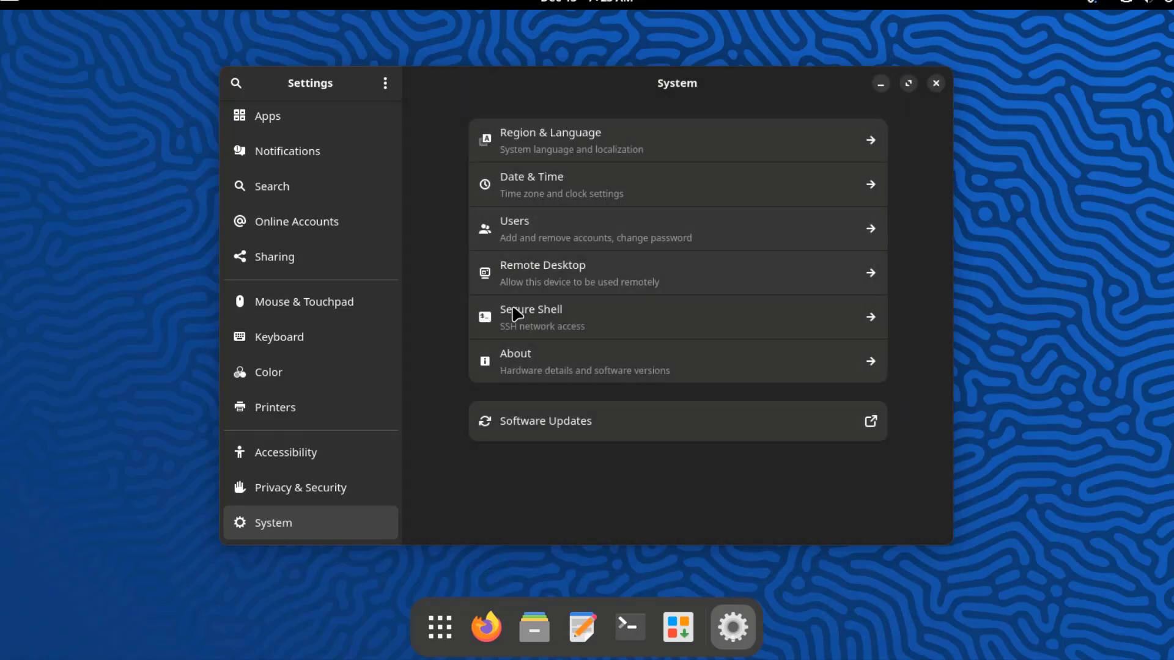
# Close Settings and launch Firefox from the app grid.
pyautogui.hotkey('ctrl', 'q')
pyautogui.press('super+a')
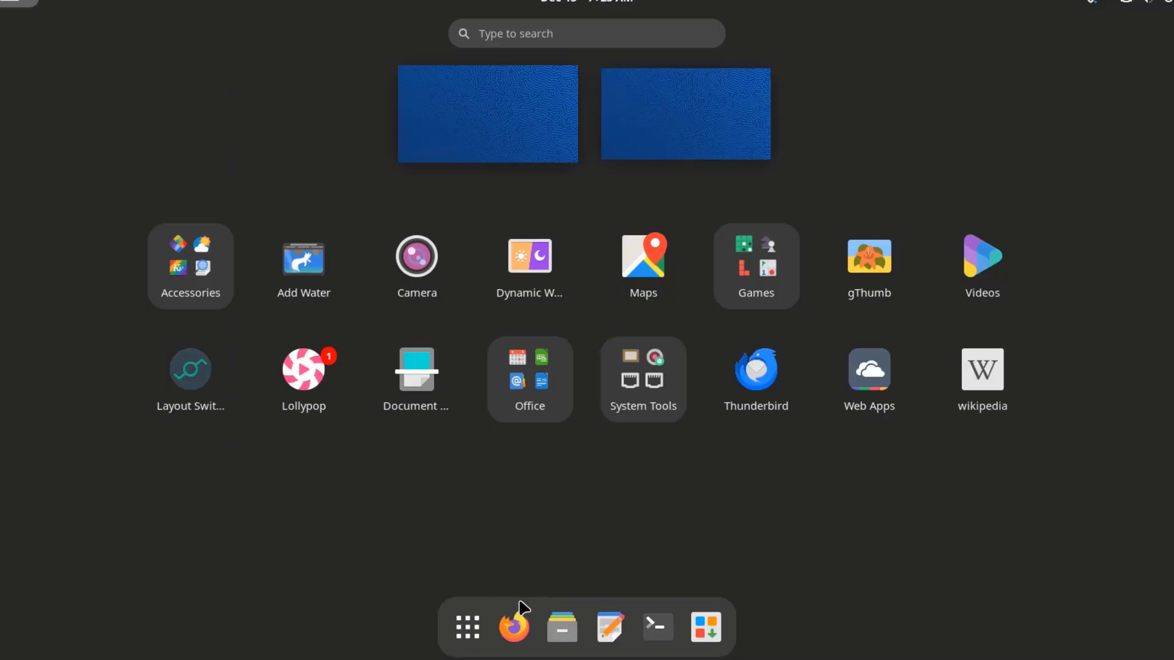
pyautogui.click(682, 506)
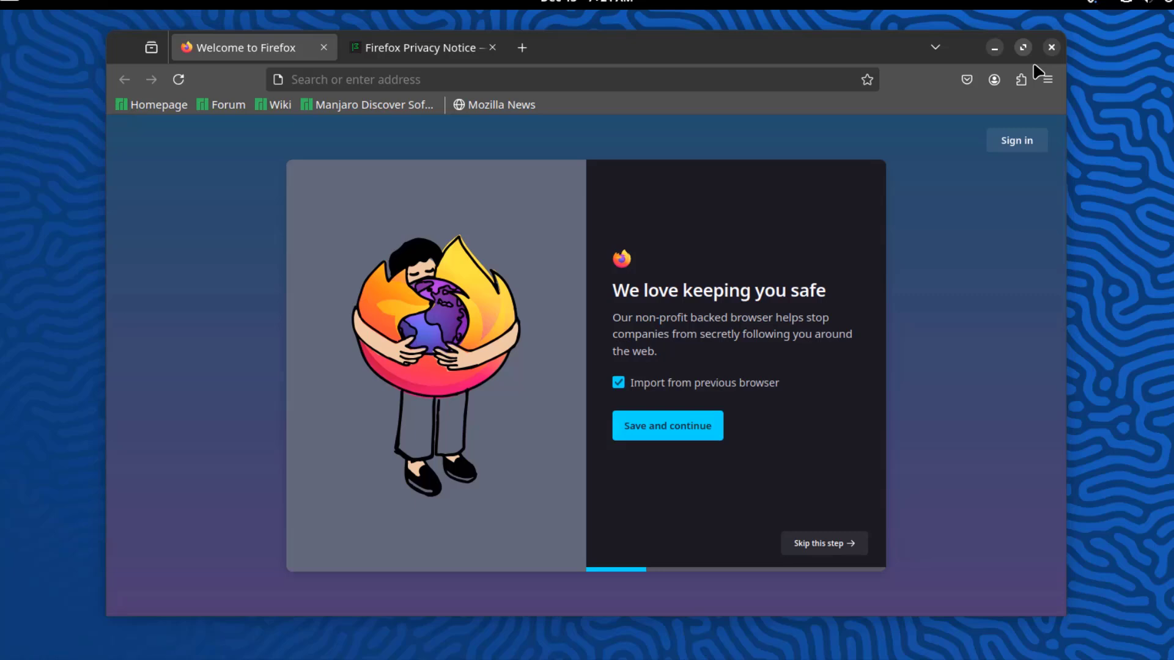
# Check About Firefox shows version 133.0 (64-bit), then close Firefox.
pyautogui.click(1047, 79)
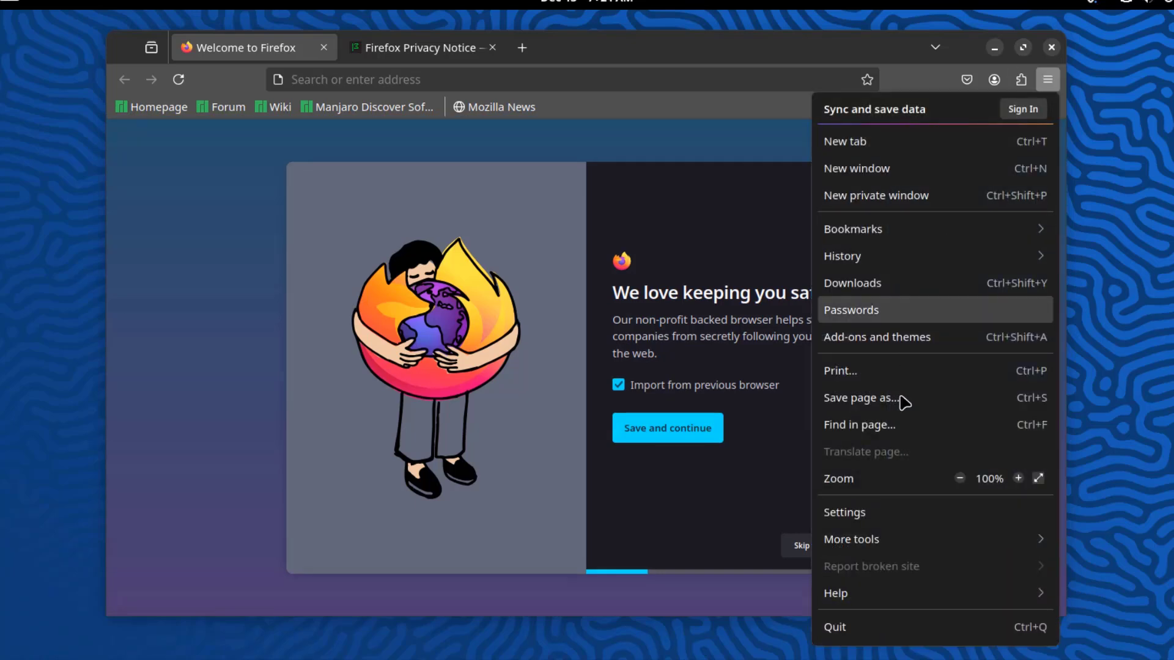
pyautogui.click(852, 596)
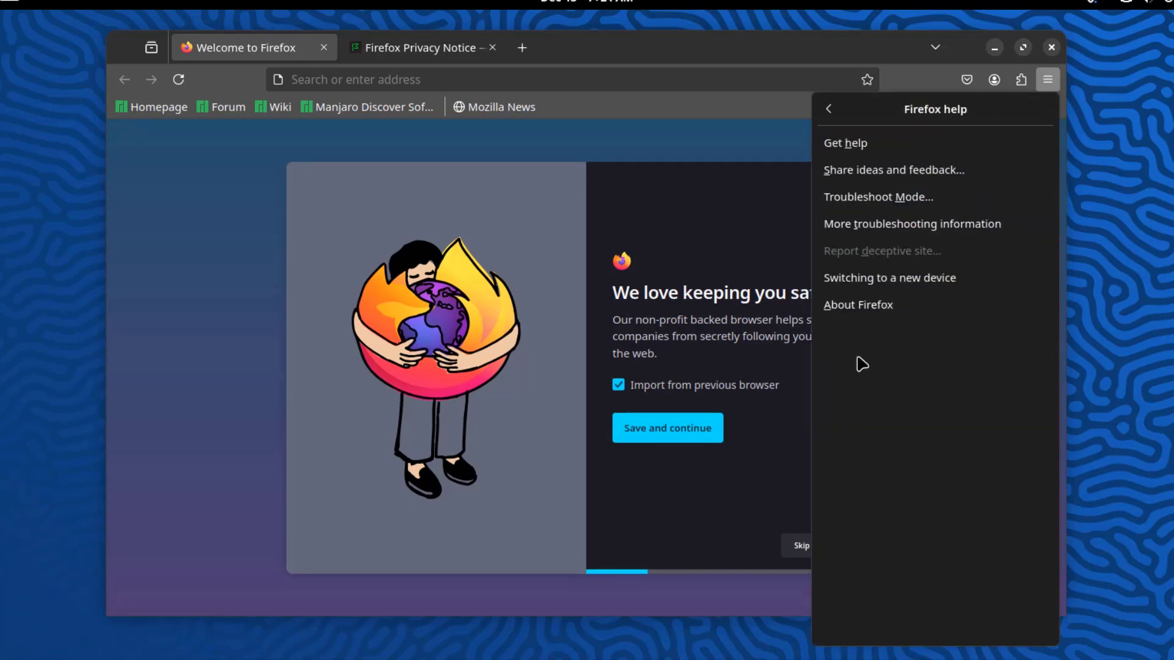
pyautogui.click(856, 317)
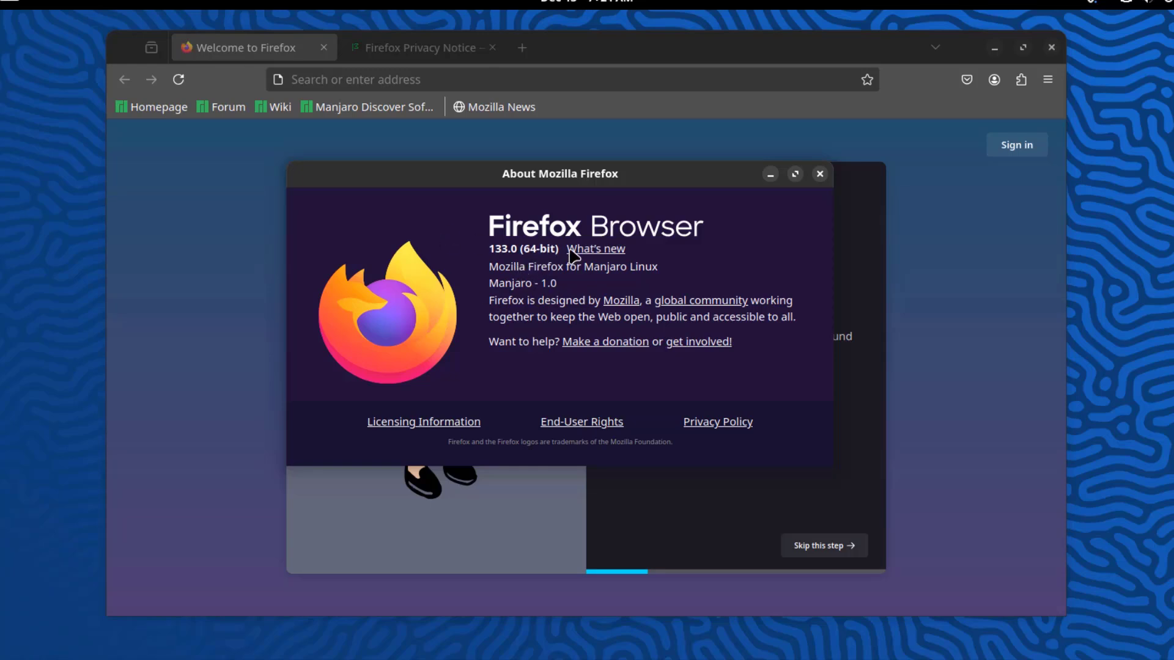
pyautogui.click(820, 173)
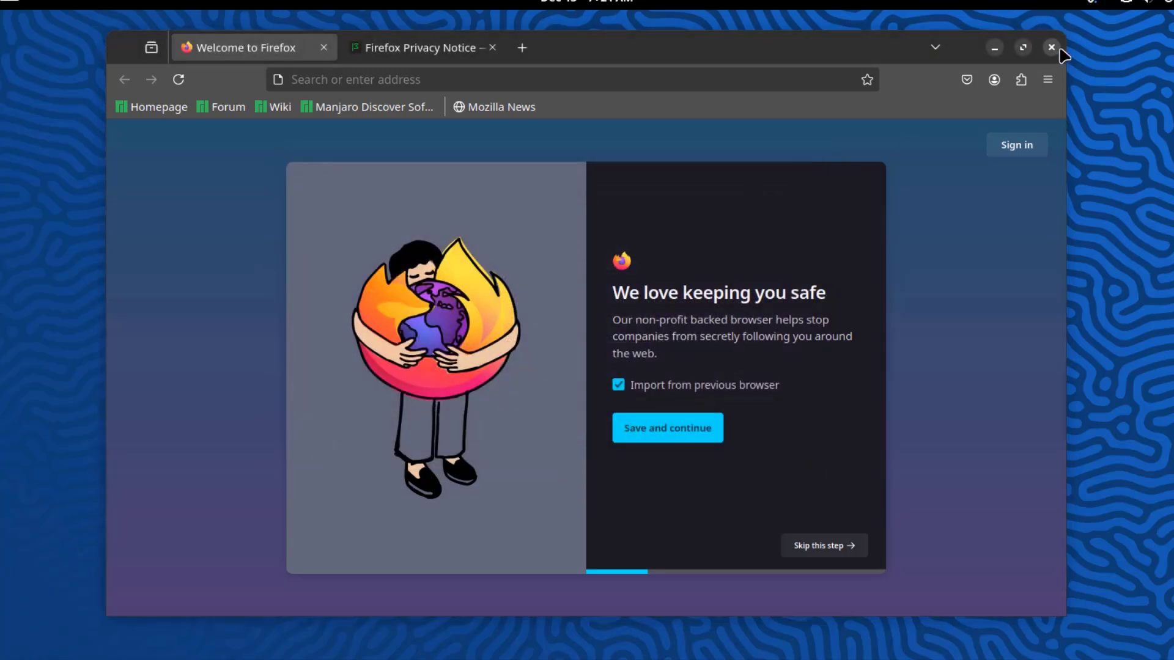
pyautogui.click(1051, 47)
# Open Files at Home and check About Files shows version 47.0.
pyautogui.click(568, 615)
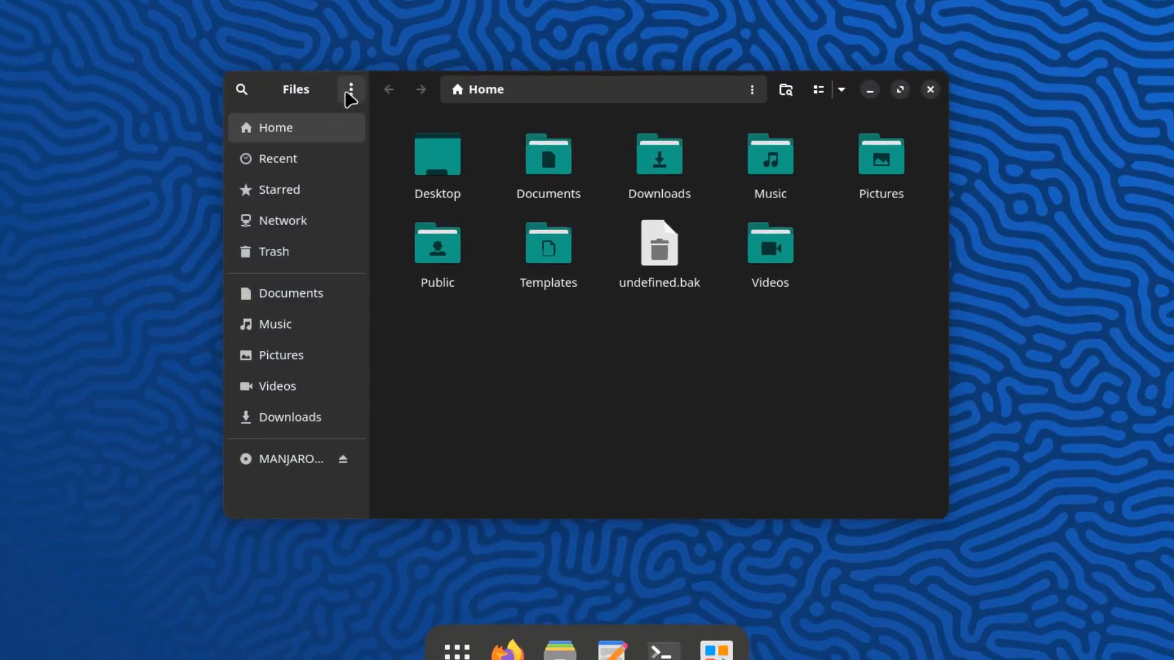
pyautogui.click(370, 105)
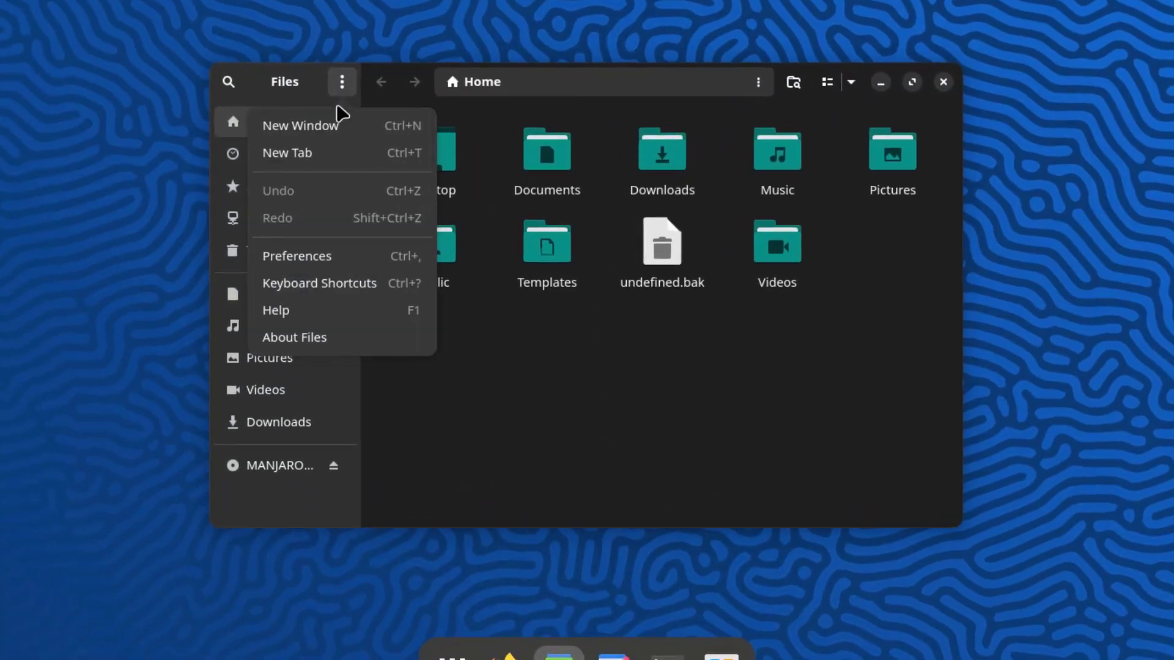
pyautogui.click(328, 335)
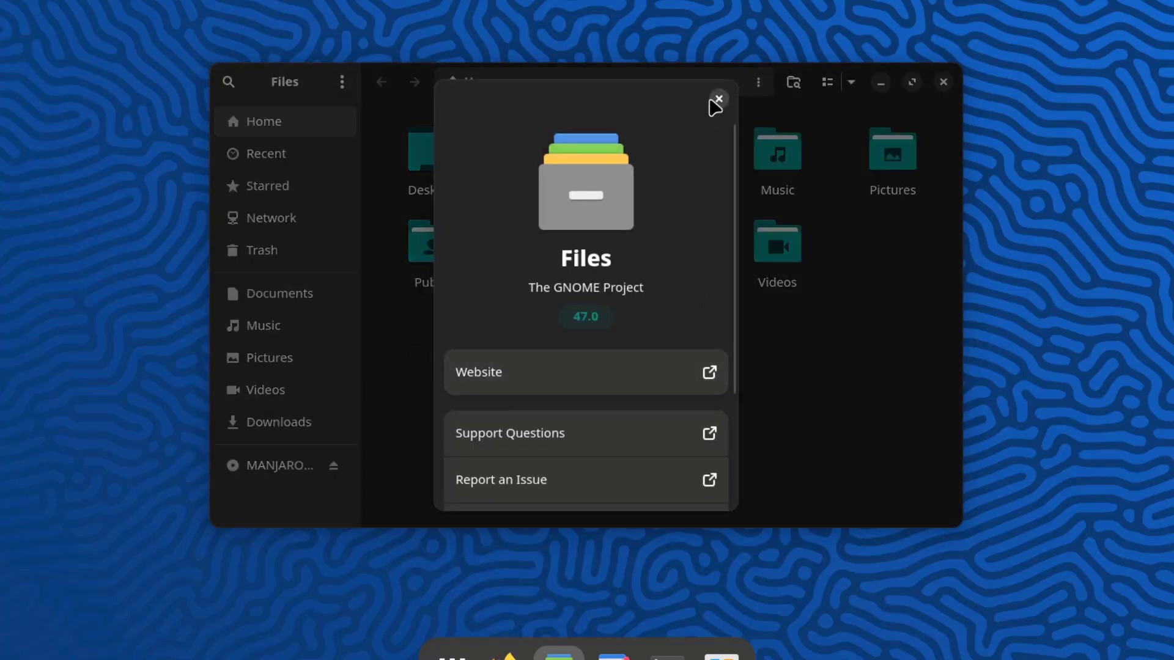
pyautogui.click(719, 100)
# Create a new folder named test in the Home folder.
pyautogui.rightClick(701, 325)
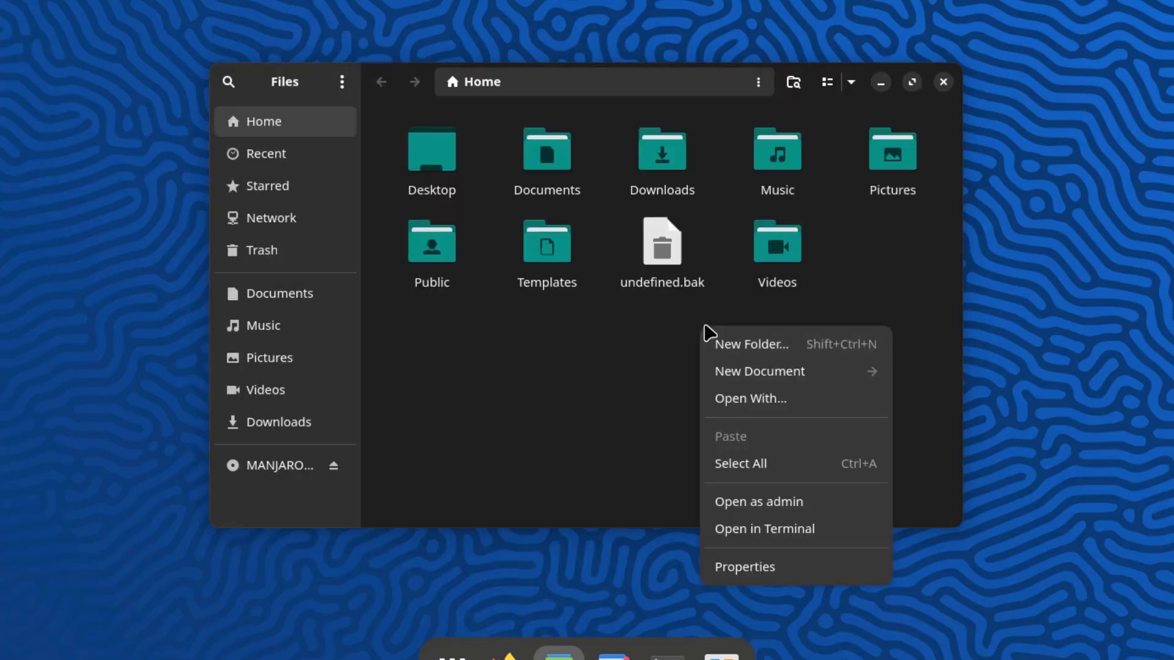
pyautogui.click(740, 347)
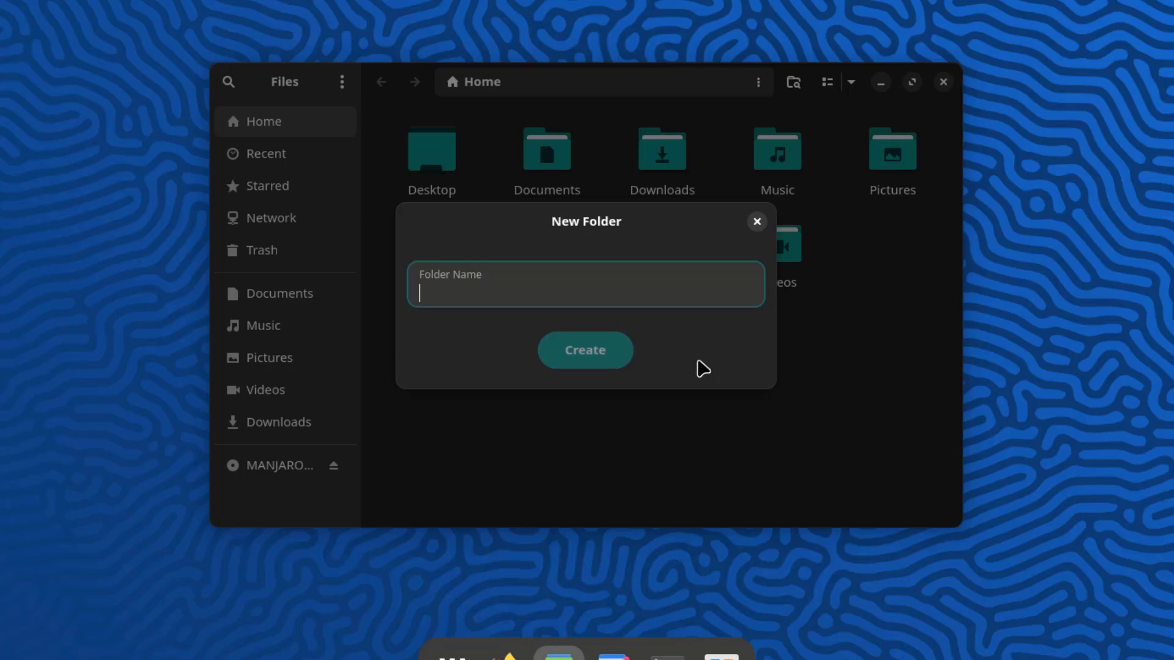
pyautogui.write('test')
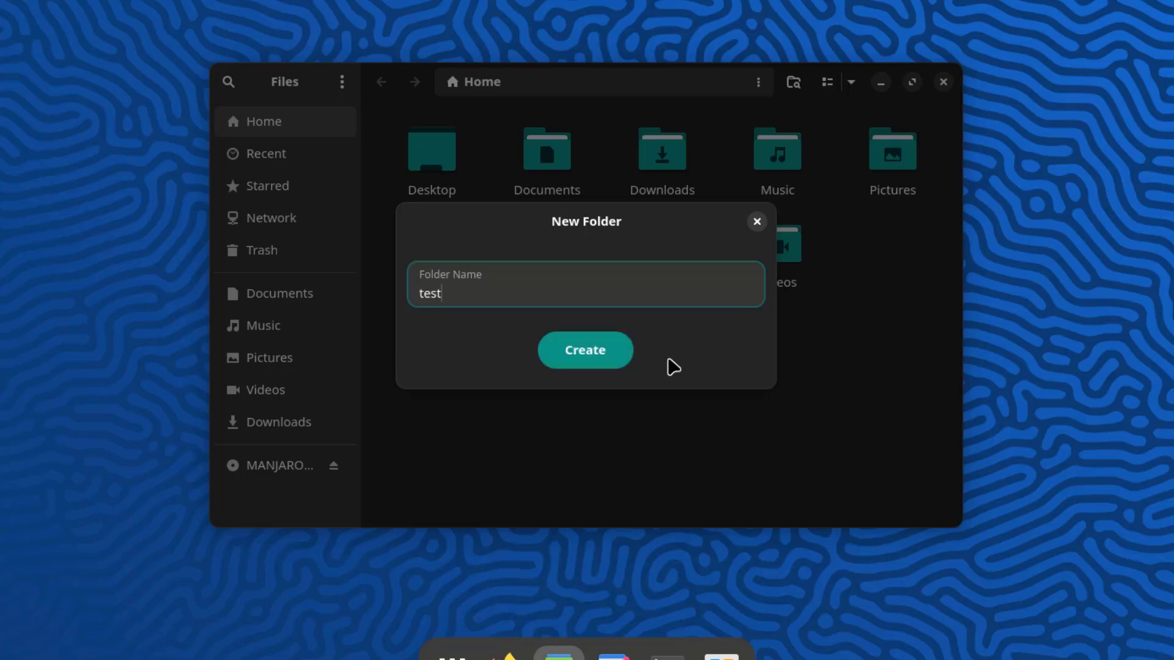
pyautogui.click(613, 354)
# Review the test folder's permissions in Properties, leaving them unchanged.
pyautogui.rightClick(683, 250)
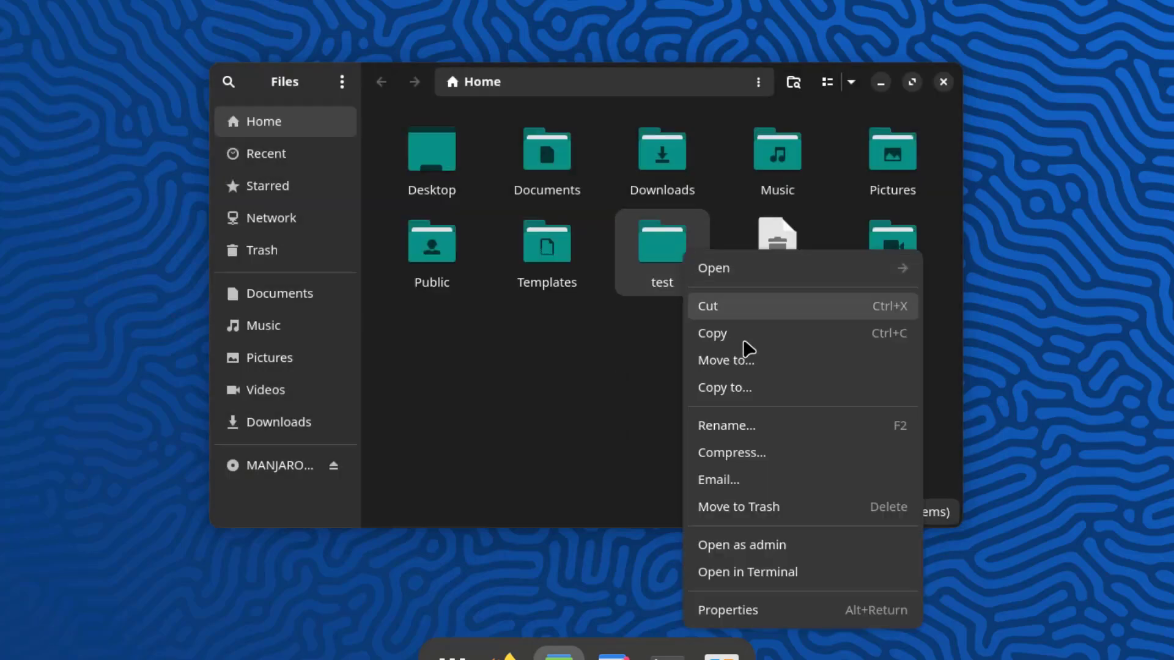
pyautogui.click(749, 612)
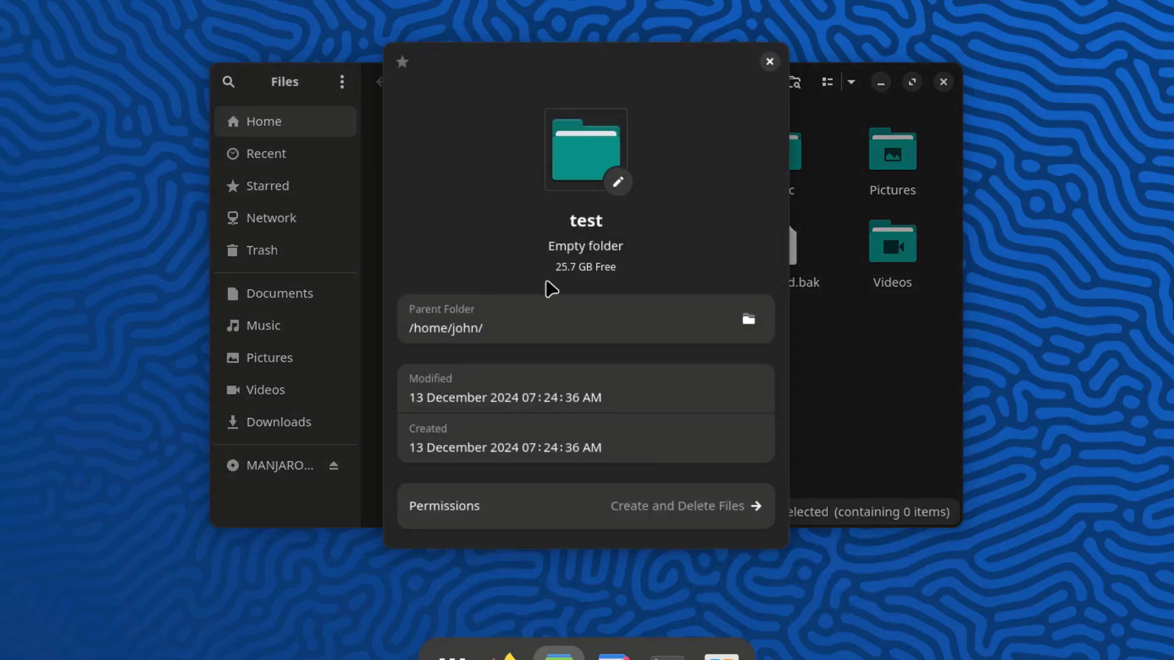
pyautogui.click(624, 507)
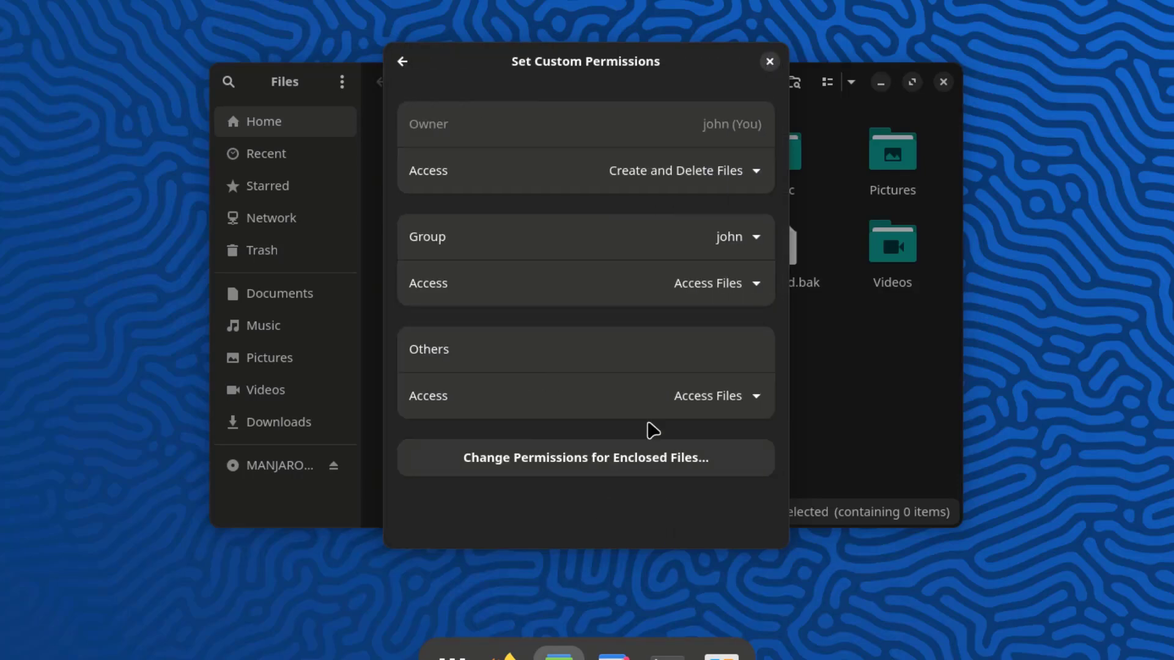
pyautogui.click(769, 62)
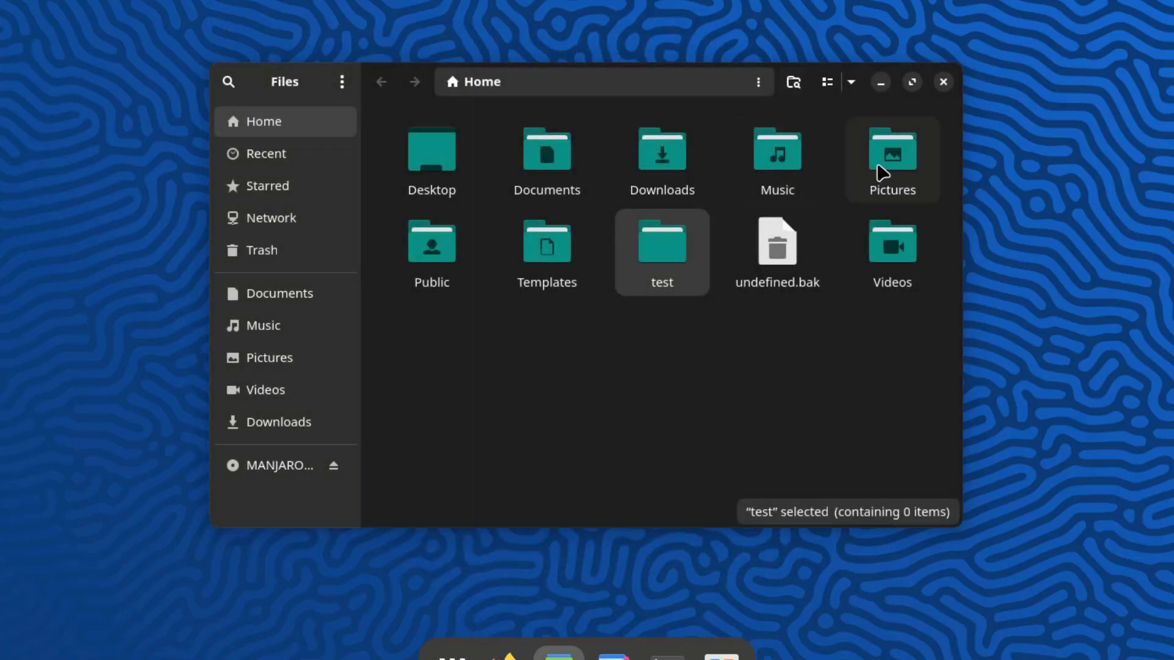
pyautogui.click(942, 83)
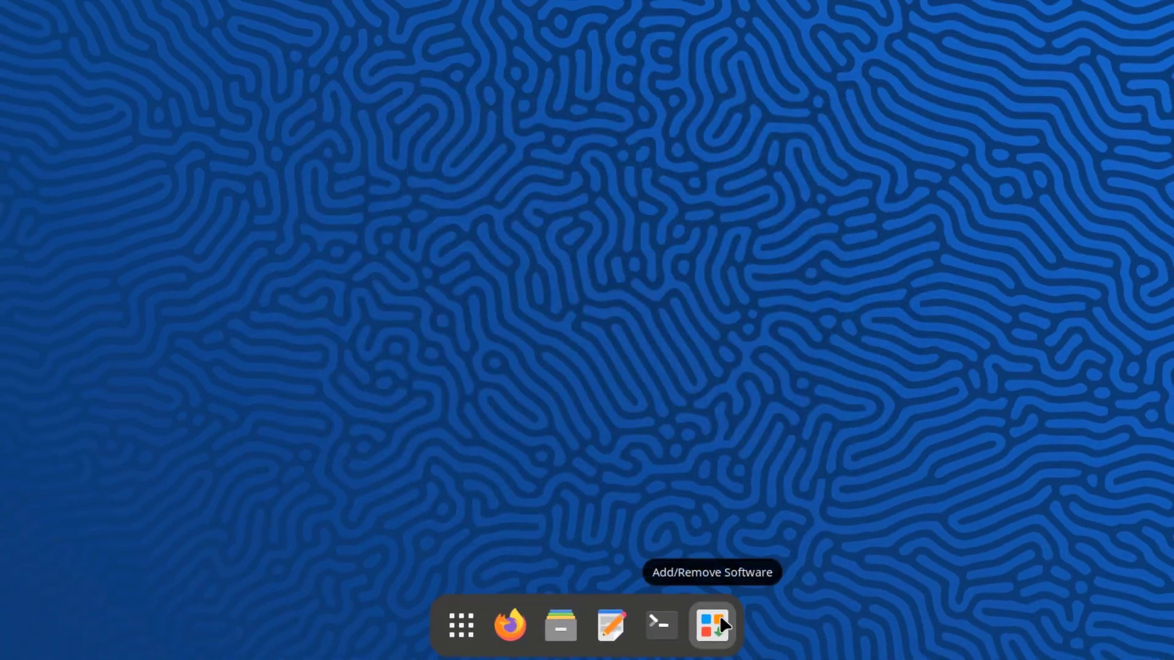
pyautogui.click(724, 624)
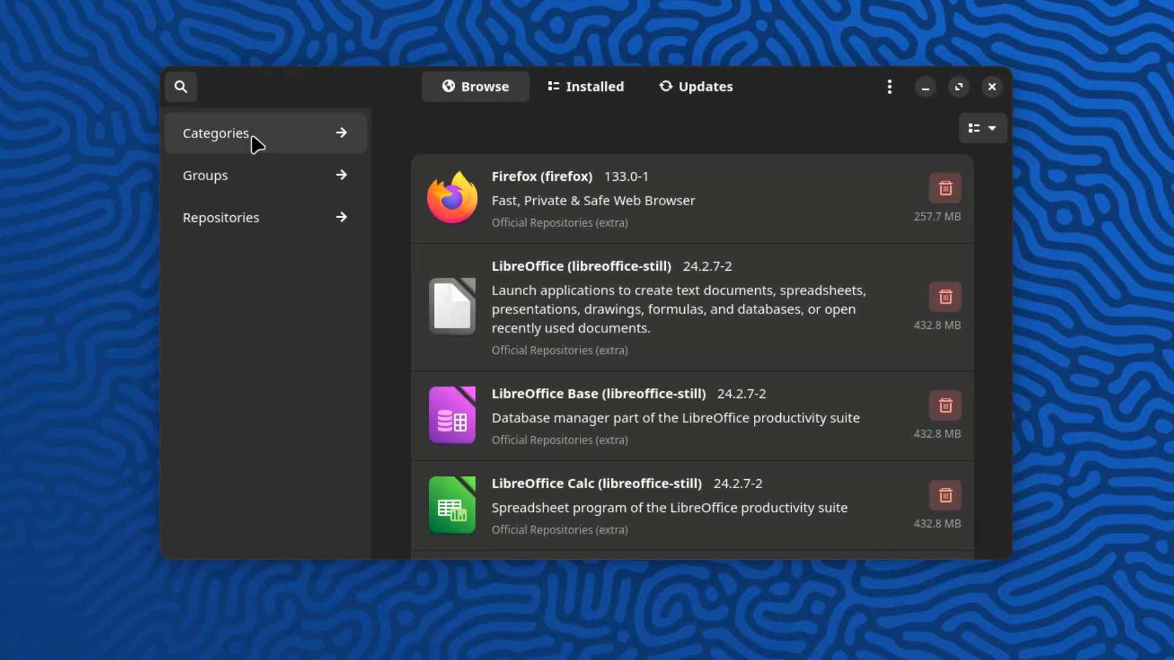
pyautogui.click(272, 128)
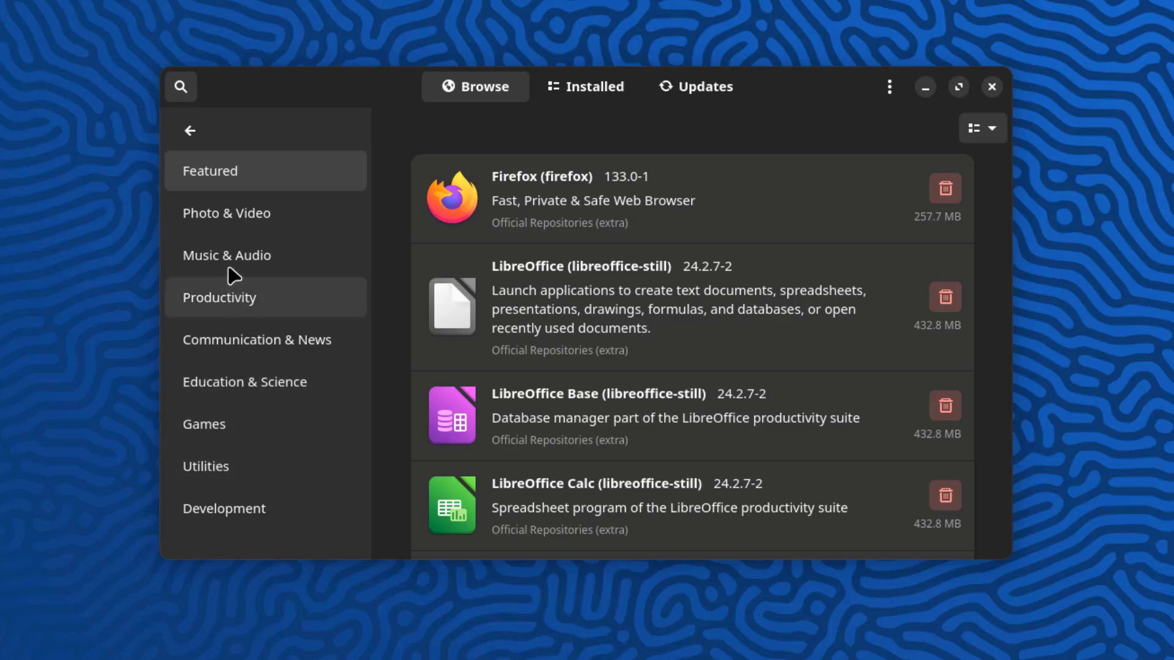
pyautogui.click(183, 142)
pyautogui.click(230, 184)
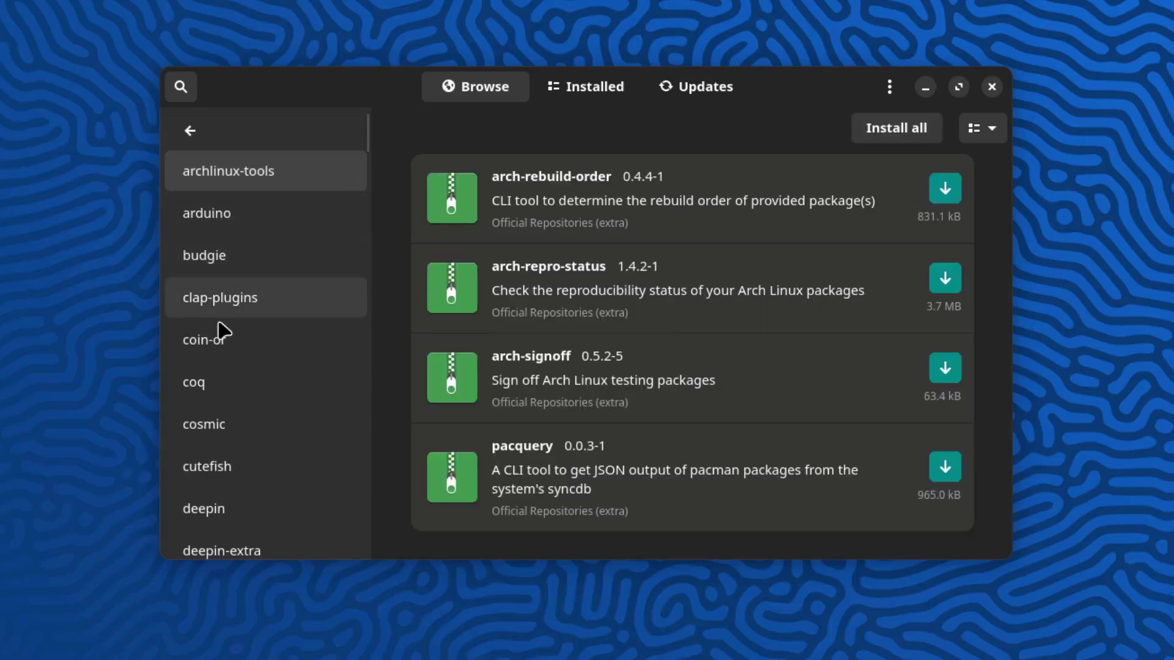
pyautogui.scroll(-10, 273, 389)
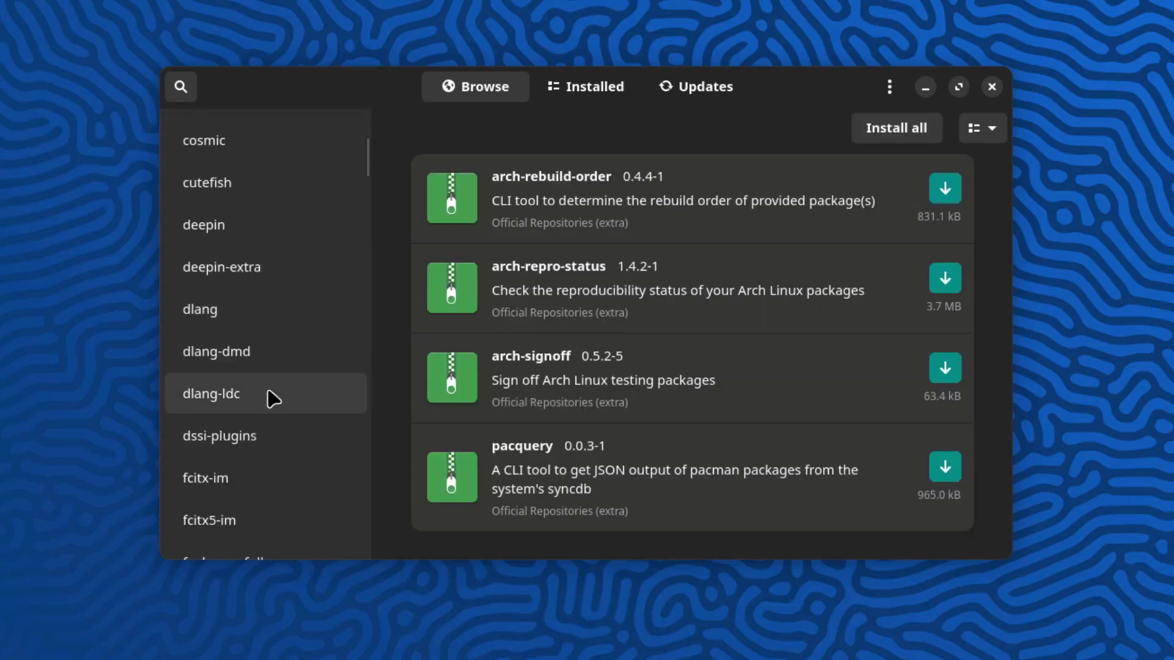
pyautogui.scroll(-15, 274, 404)
pyautogui.scroll(5, 324, 275)
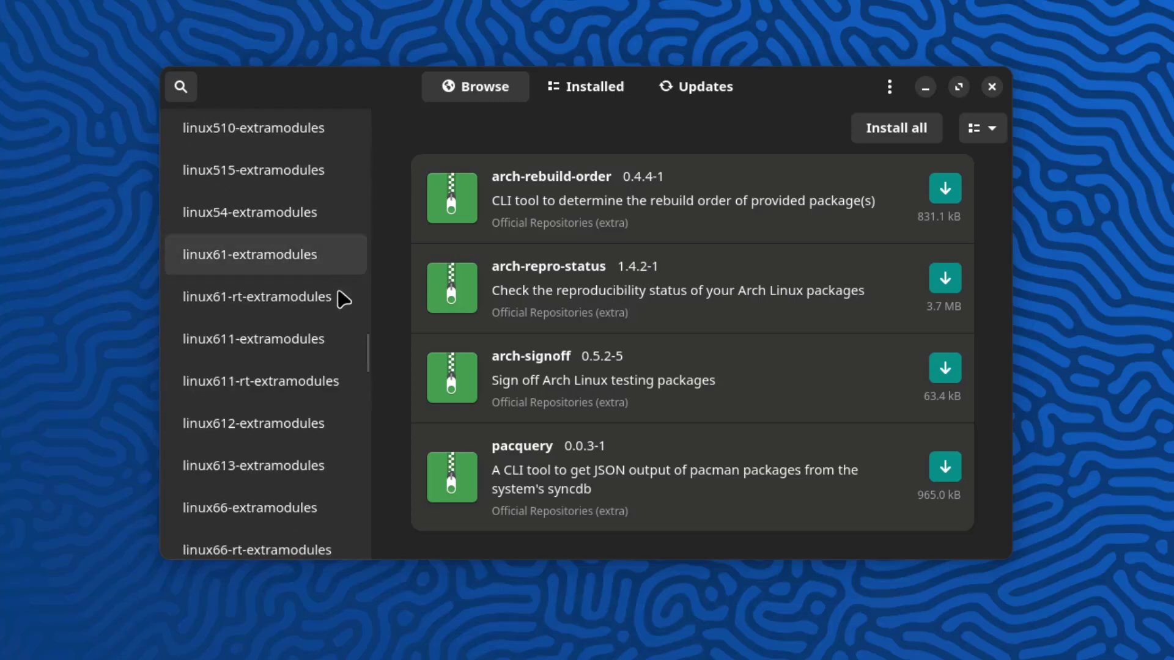
pyautogui.moveTo(365, 366); pyautogui.dragTo(365, 126)
pyautogui.click(190, 137)
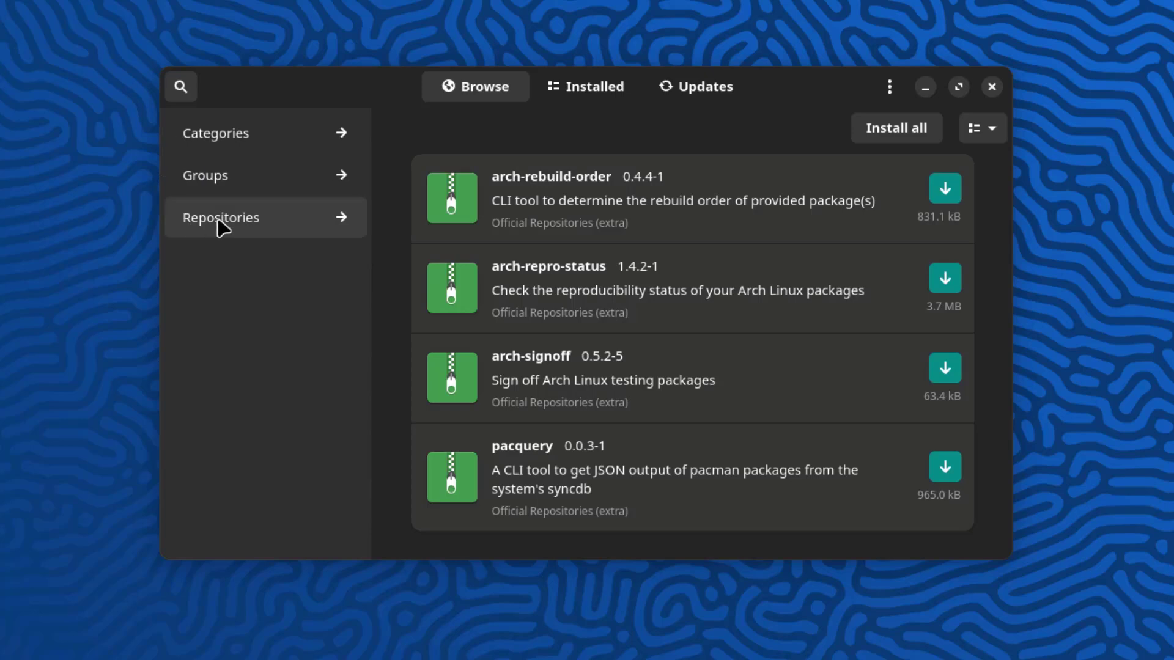
pyautogui.click(236, 230)
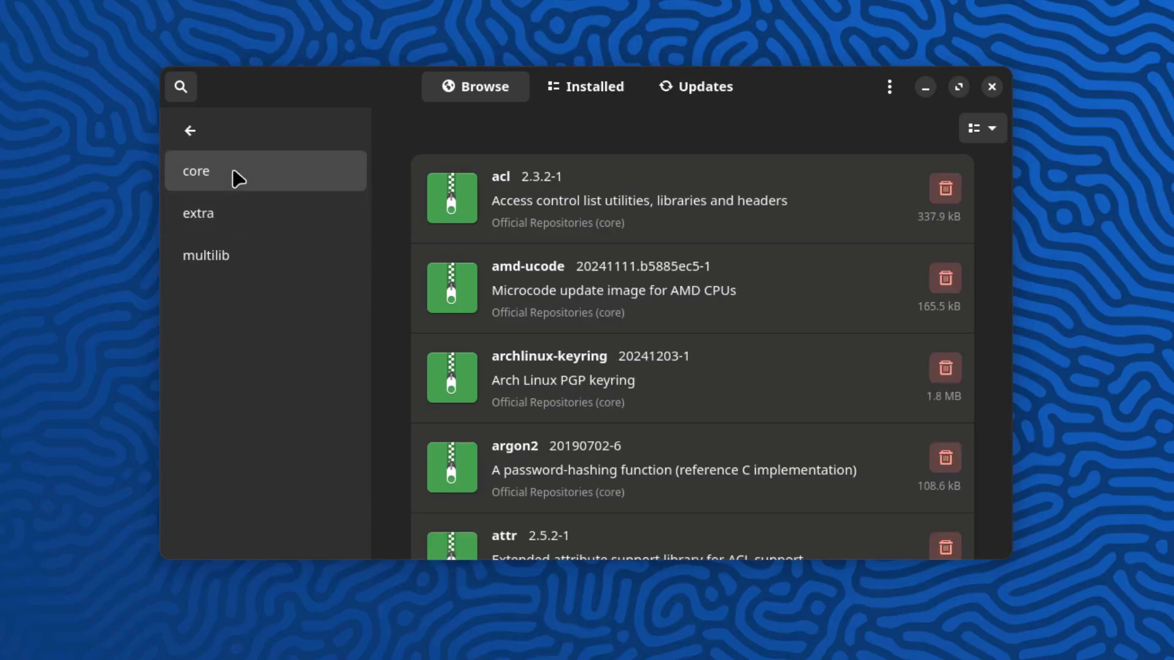
pyautogui.click(231, 219)
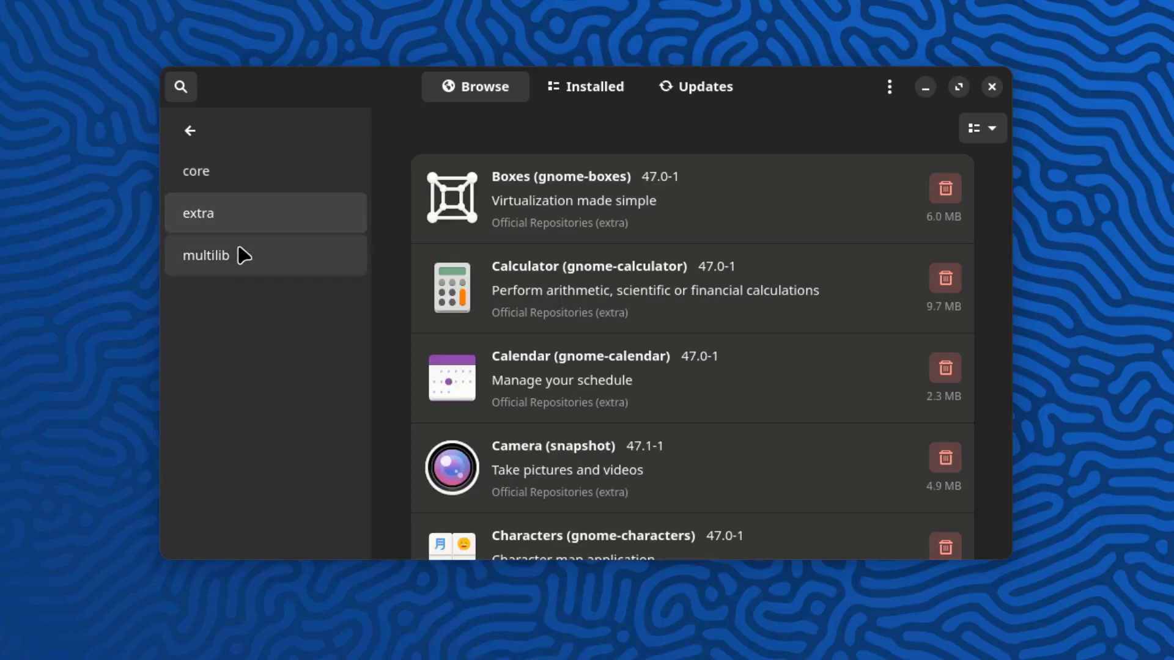
pyautogui.click(241, 255)
pyautogui.click(313, 177)
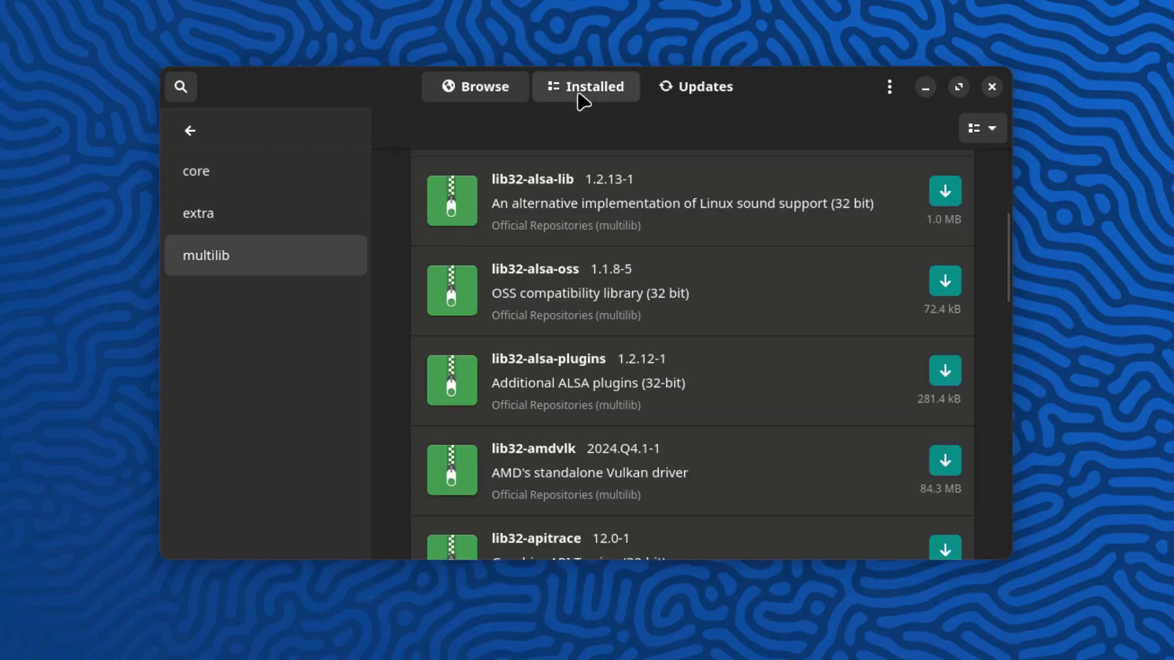
pyautogui.click(608, 89)
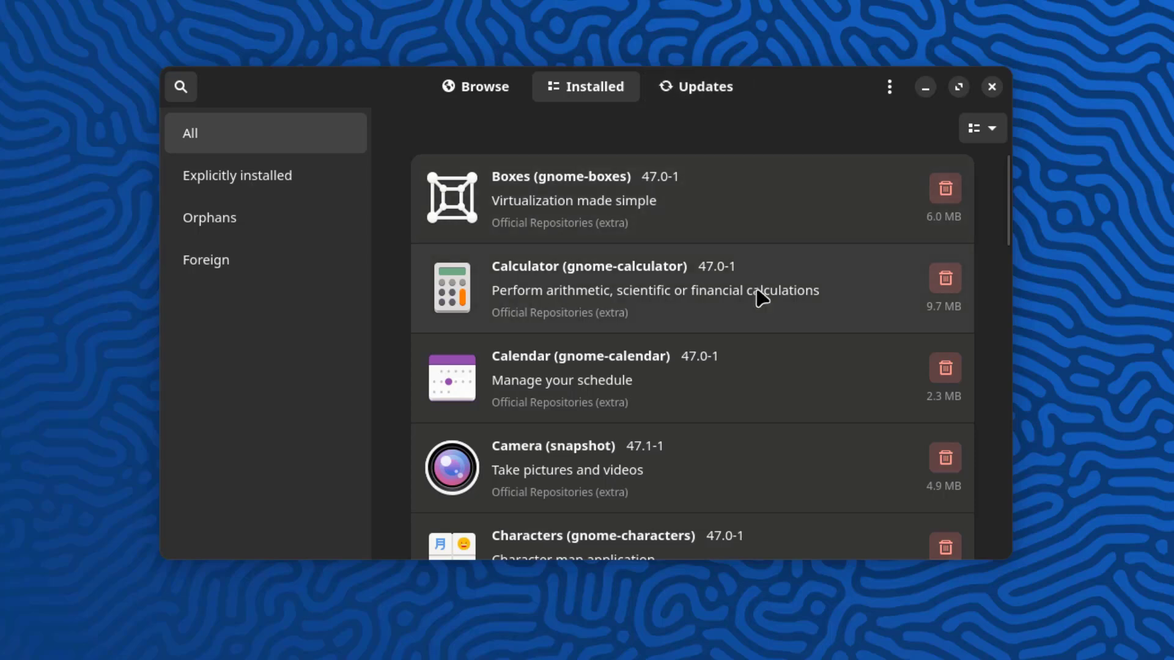
pyautogui.scroll(-3, 758, 295)
pyautogui.click(703, 98)
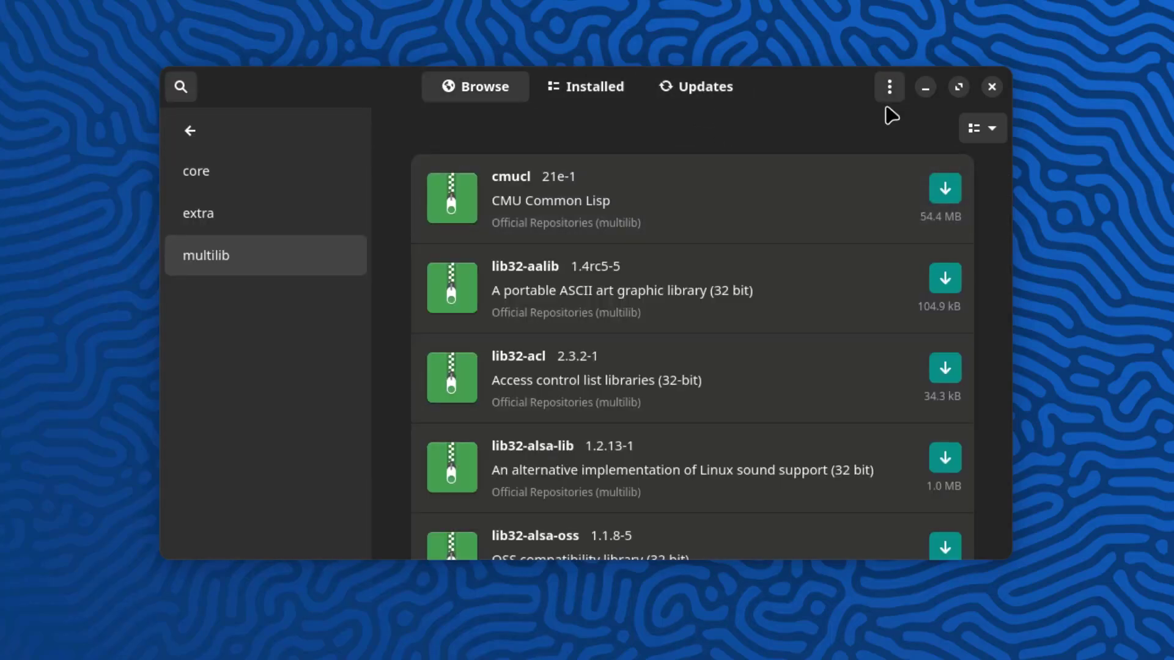
pyautogui.click(889, 86)
pyautogui.click(846, 274)
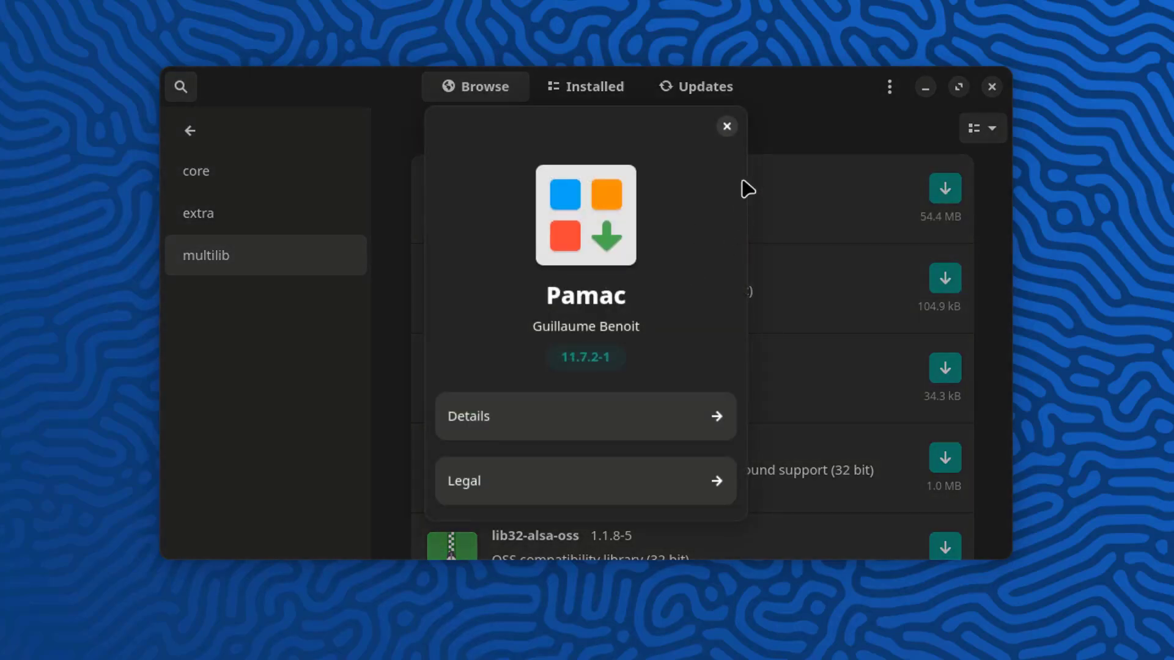
pyautogui.click(727, 126)
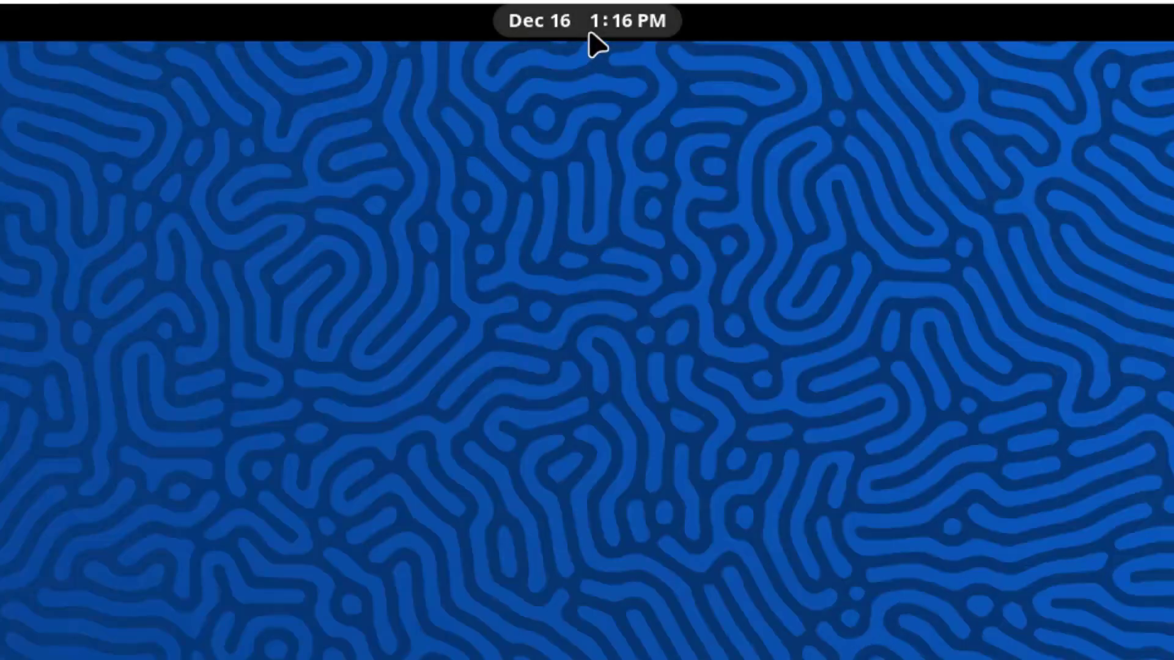
pyautogui.click(580, 33)
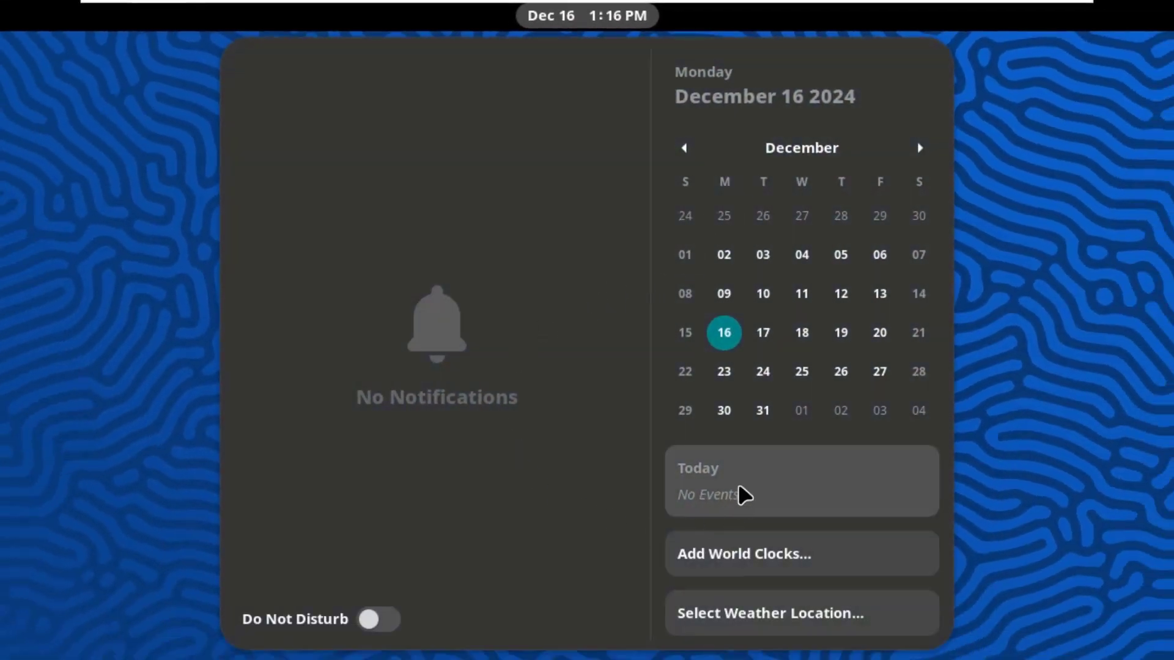
pyautogui.click(741, 494)
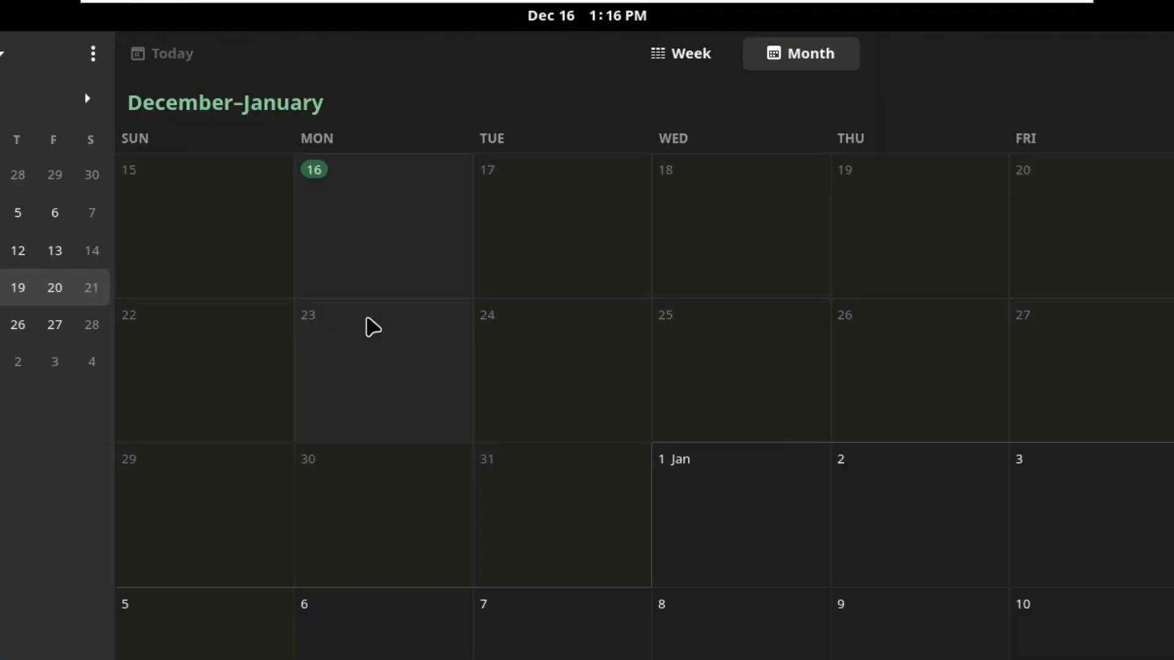
pyautogui.click(690, 61)
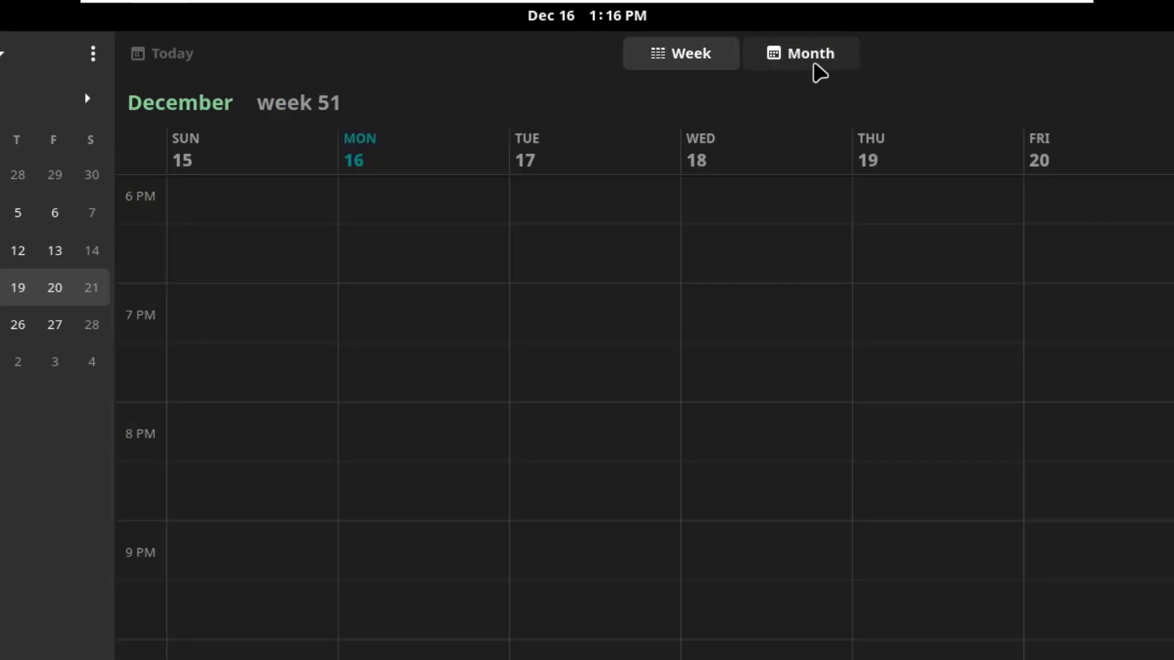
pyautogui.click(816, 64)
pyautogui.click(546, 483)
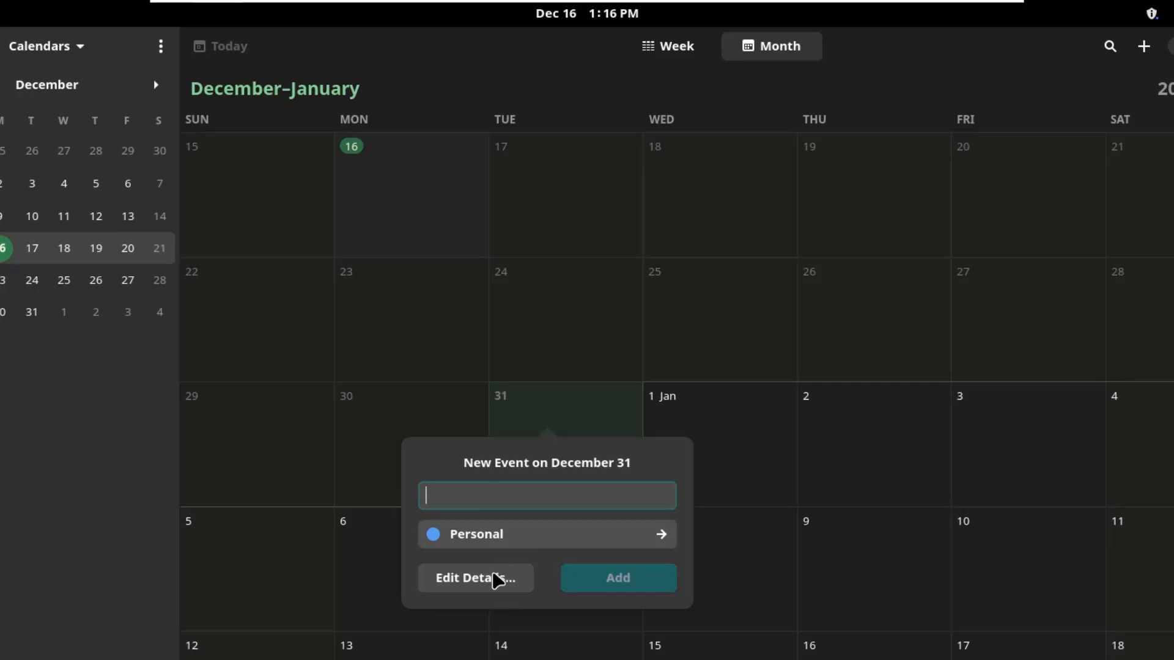
pyautogui.click(496, 579)
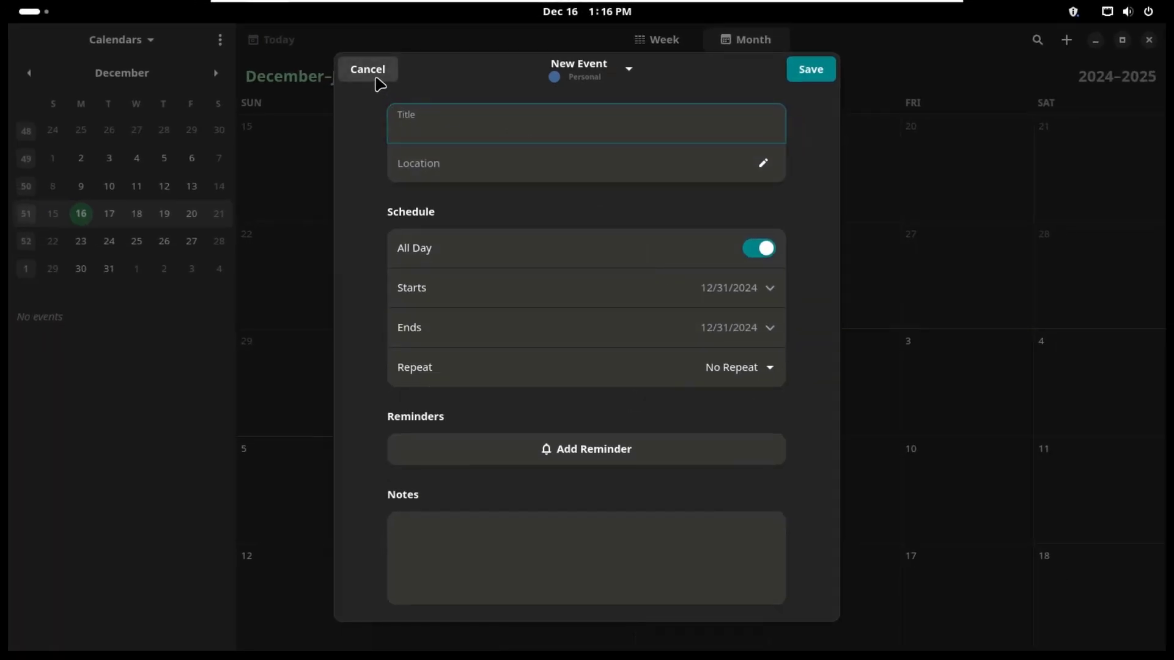
pyautogui.click(622, 452)
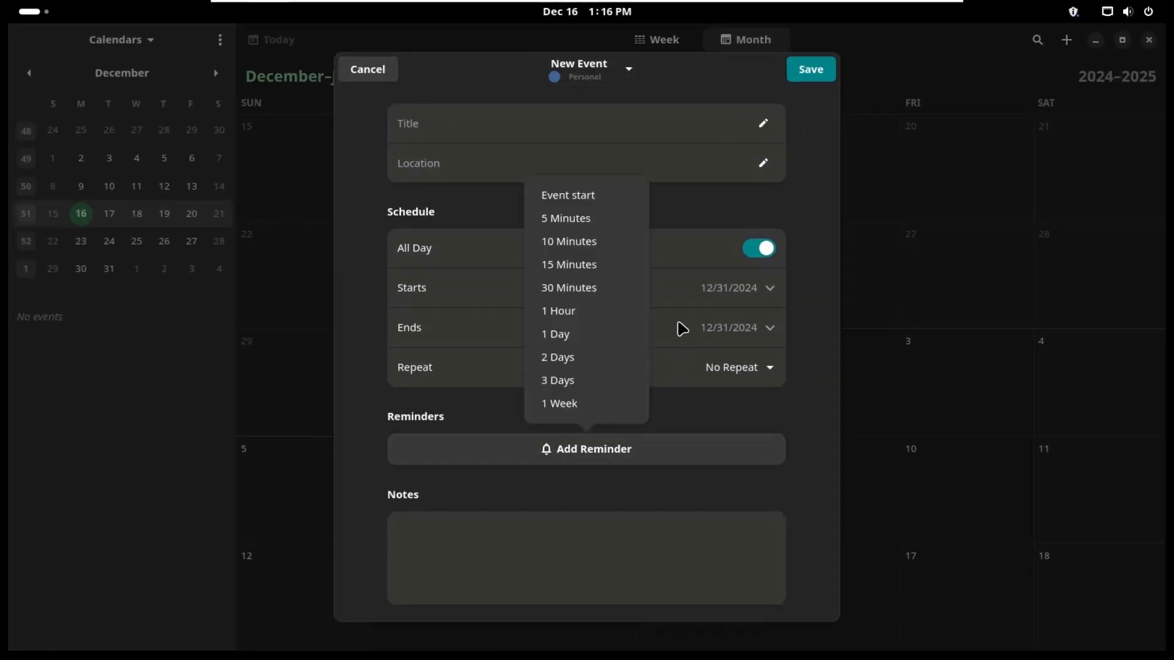
pyautogui.click(808, 228)
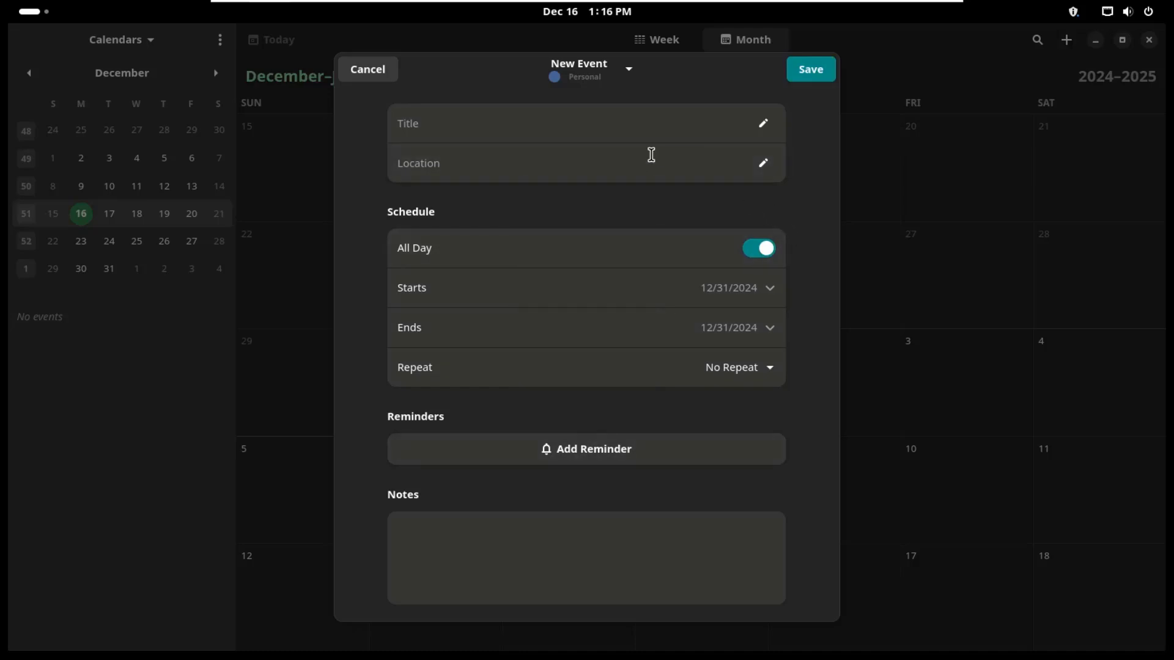
pyautogui.click(386, 80)
# Minimize the calendar and reach Appearance settings via the desktop's Change Background option.
pyautogui.click(1094, 39)
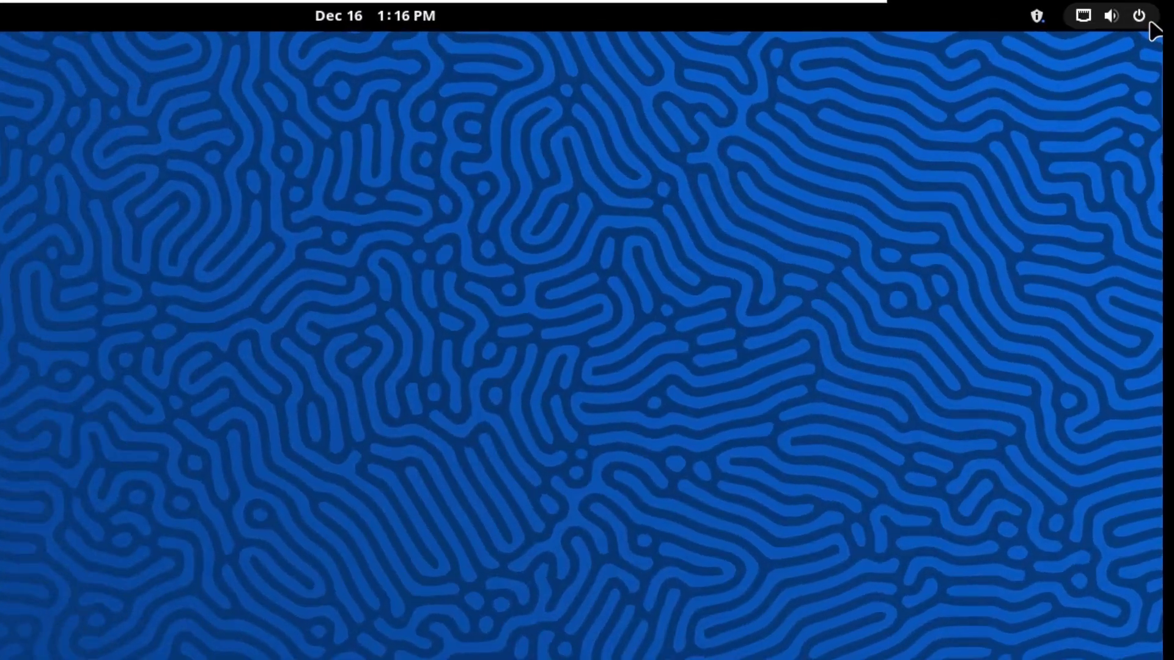
pyautogui.click(1148, 13)
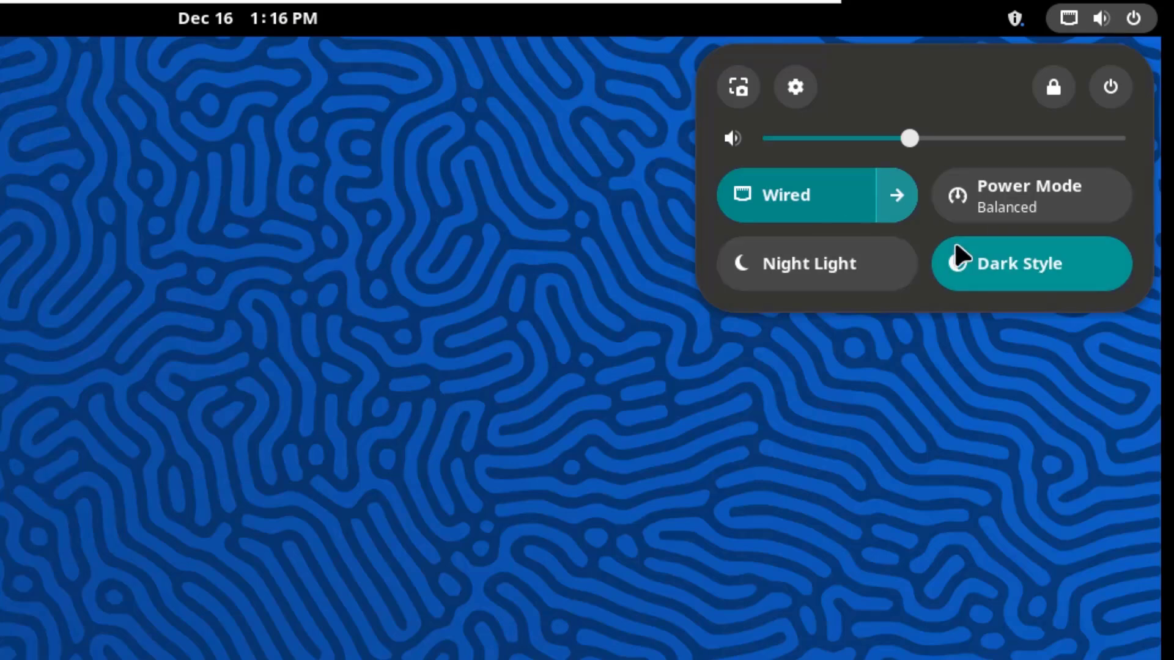
pyautogui.click(273, 244)
pyautogui.rightClick(274, 245)
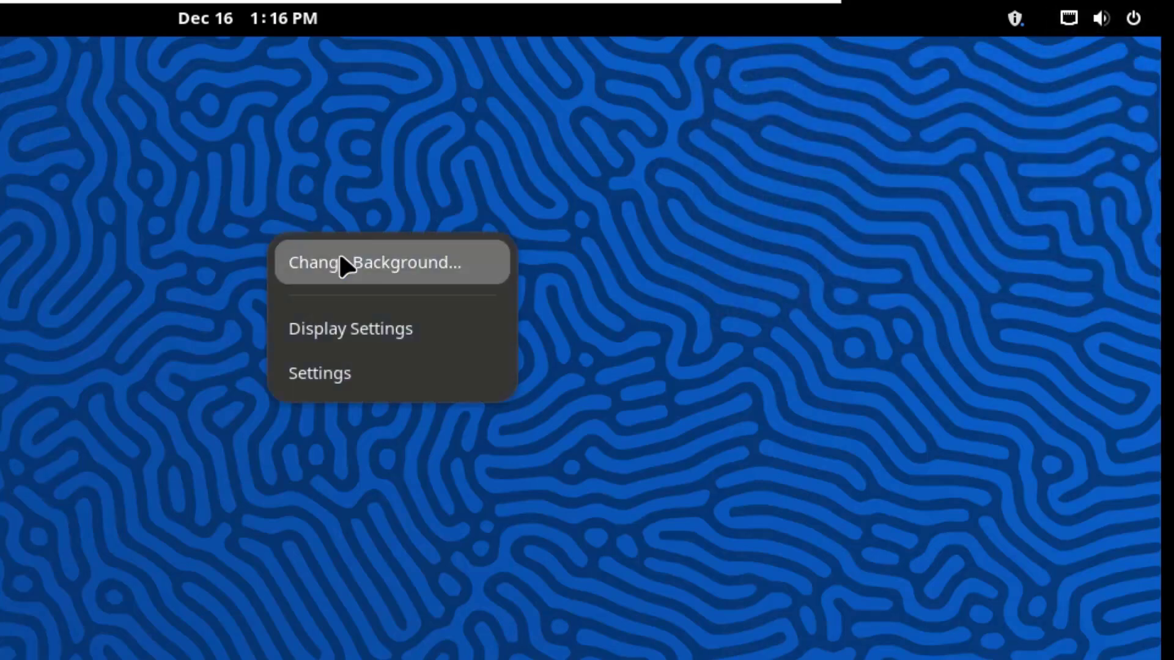
pyautogui.click(359, 264)
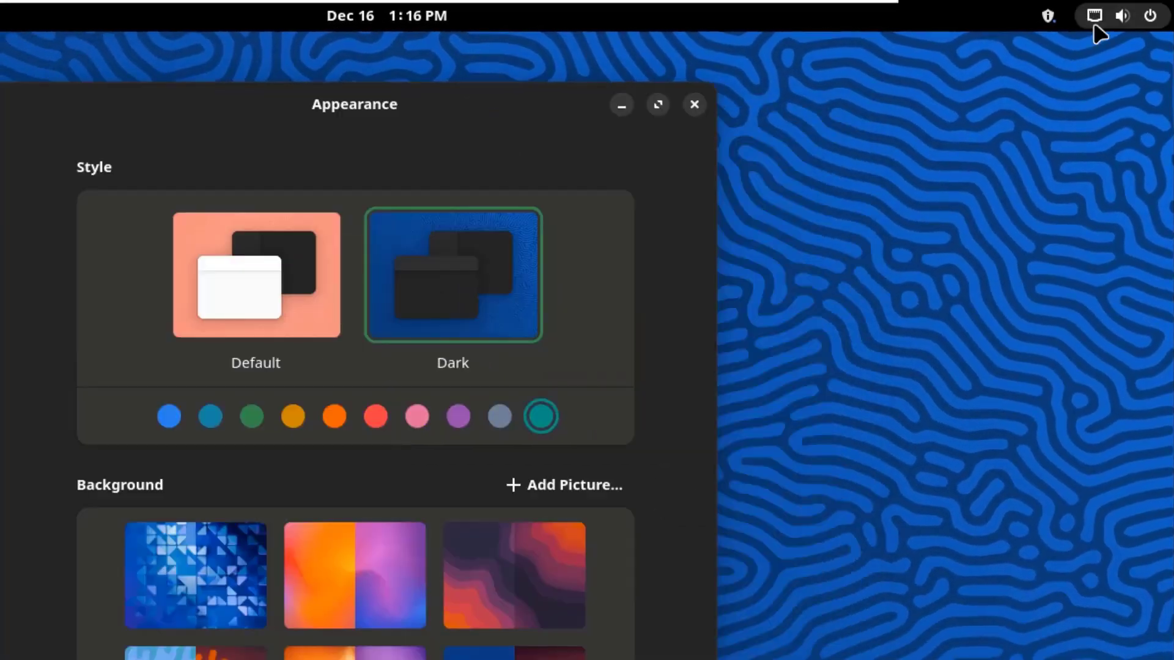
# Try slate grey, then settle on red as the accent colour with Dark style kept.
pyautogui.click(1071, 19)
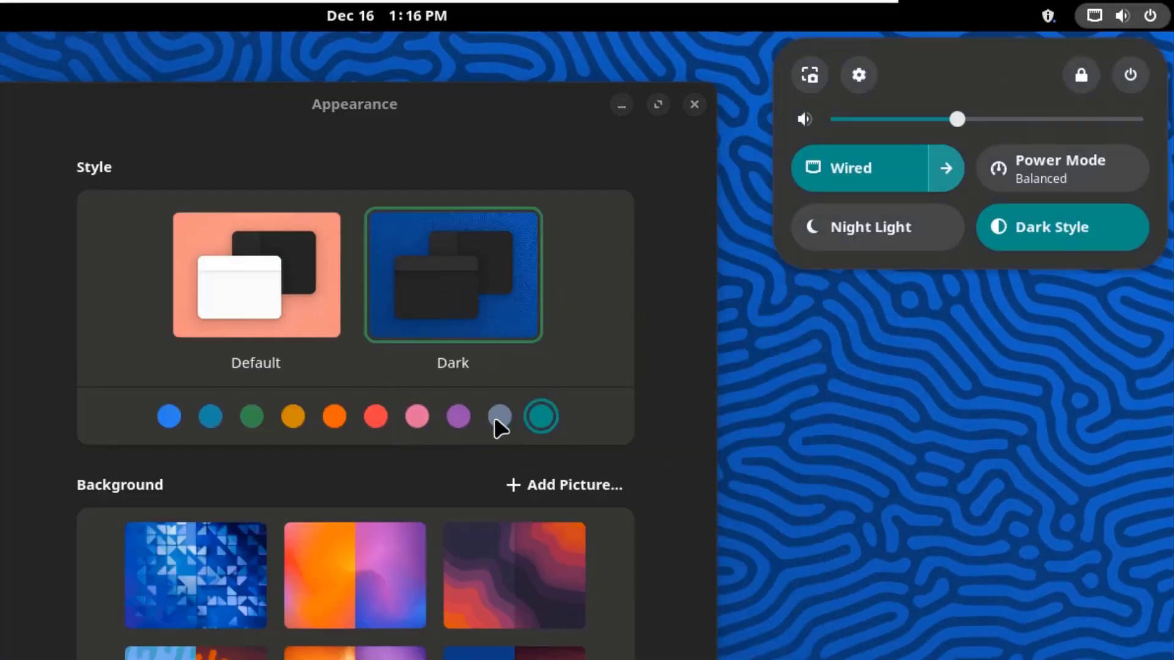
pyautogui.click(494, 416)
pyautogui.click(499, 416)
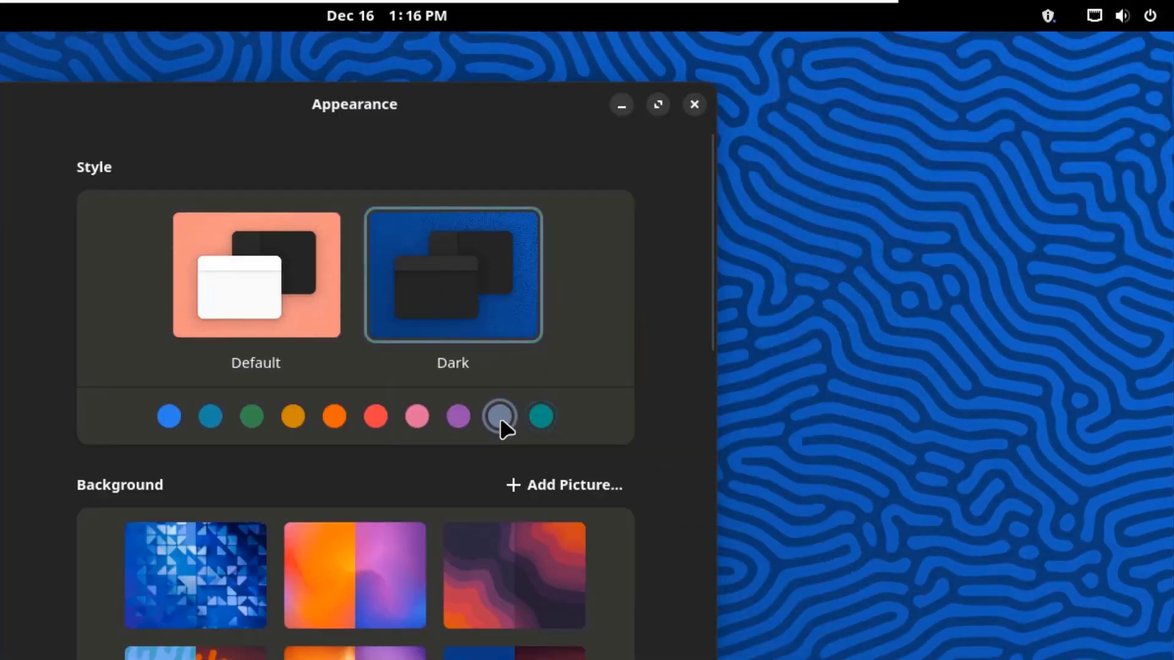
pyautogui.click(1088, 21)
pyautogui.click(900, 493)
pyautogui.click(375, 417)
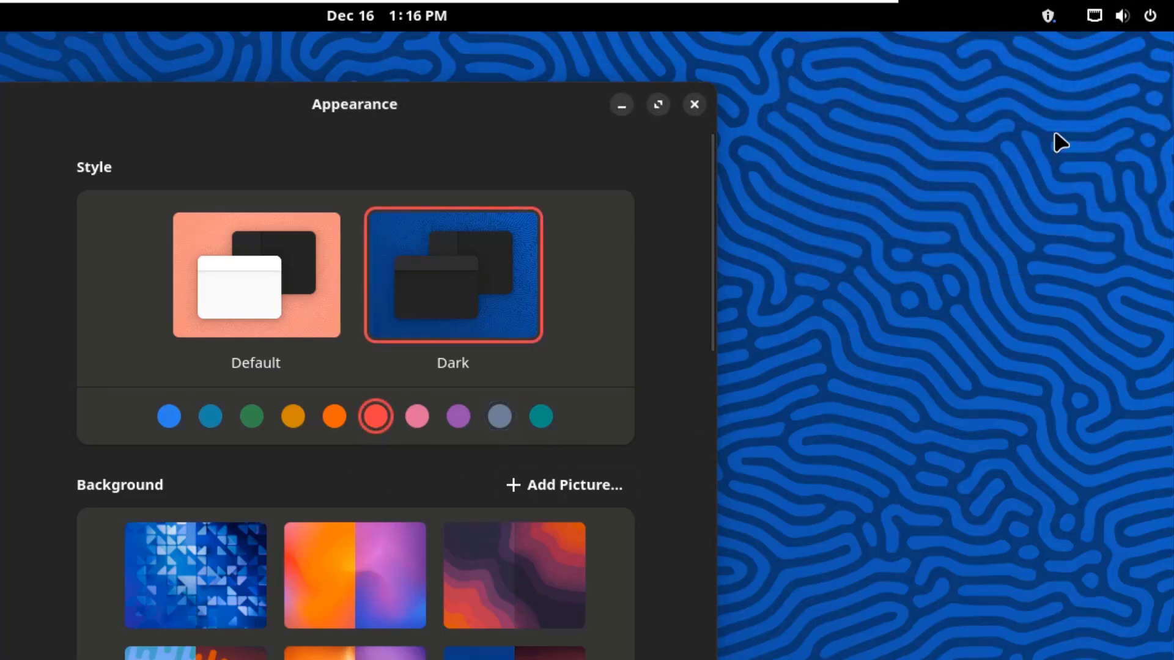
pyautogui.click(1098, 15)
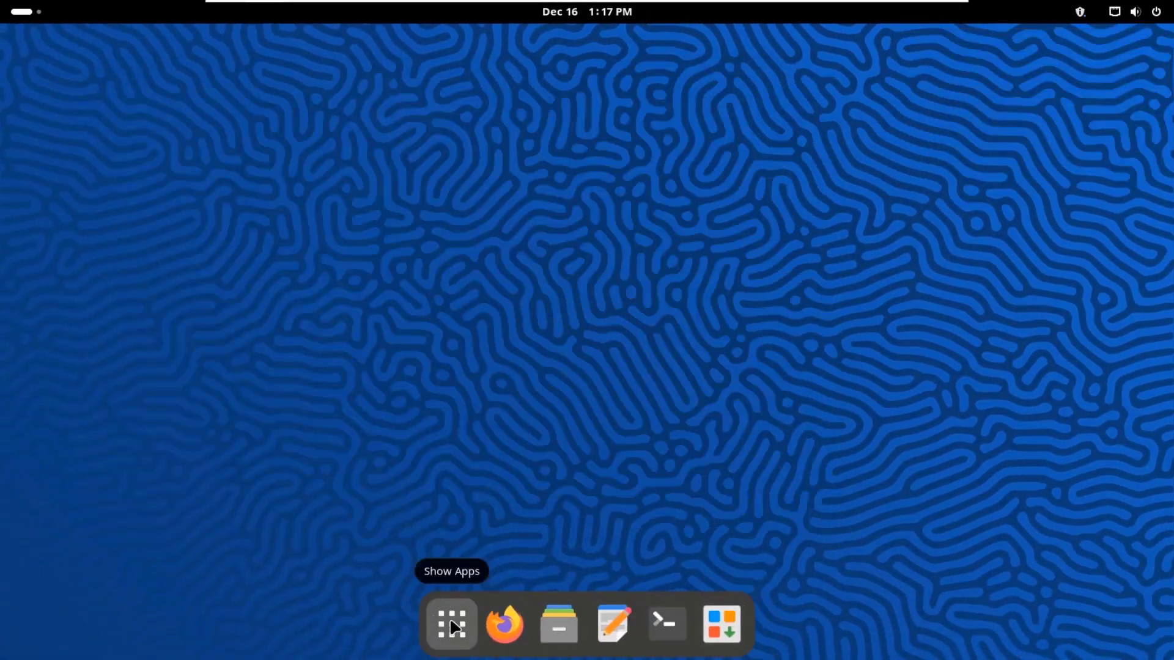
# Open Dash to Dock Settings from Show Apps and browse its Launchers, Behavior and Appearance tabs.
pyautogui.rightClick(449, 618)
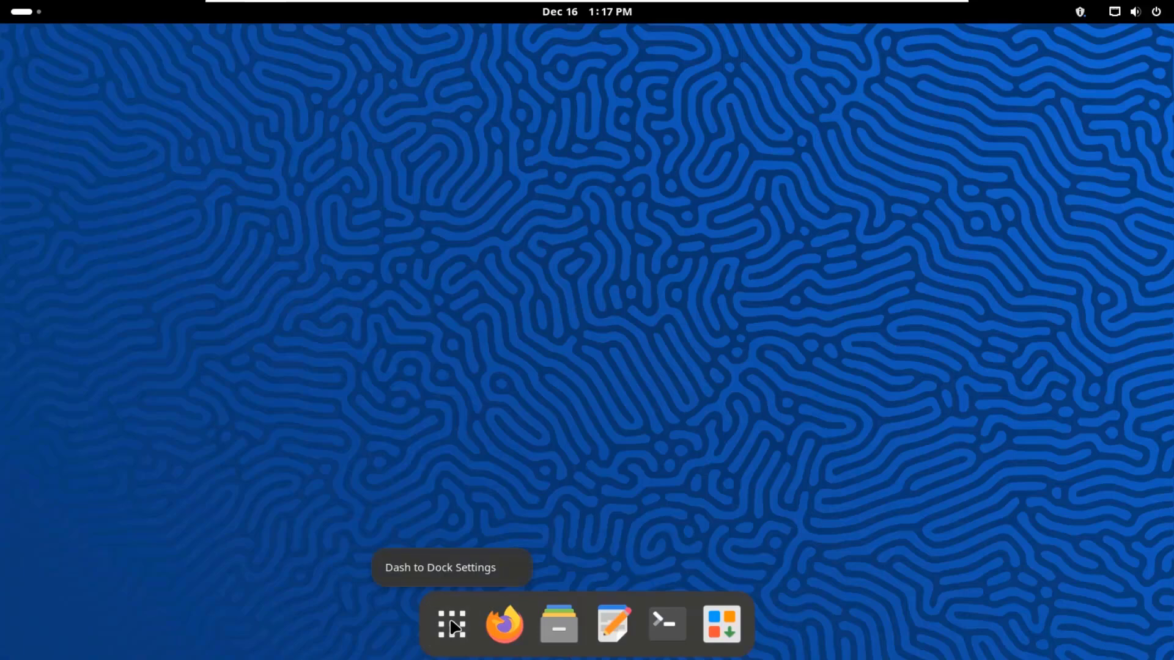
pyautogui.click(470, 573)
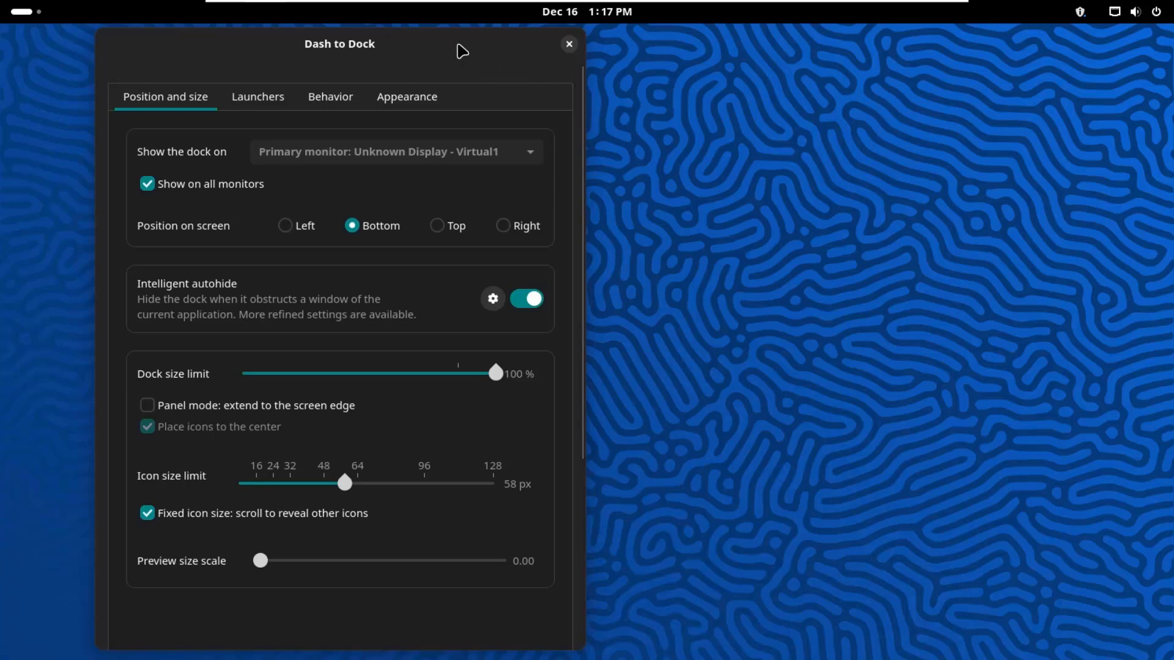
pyautogui.moveTo(466, 50); pyautogui.dragTo(712, 51)
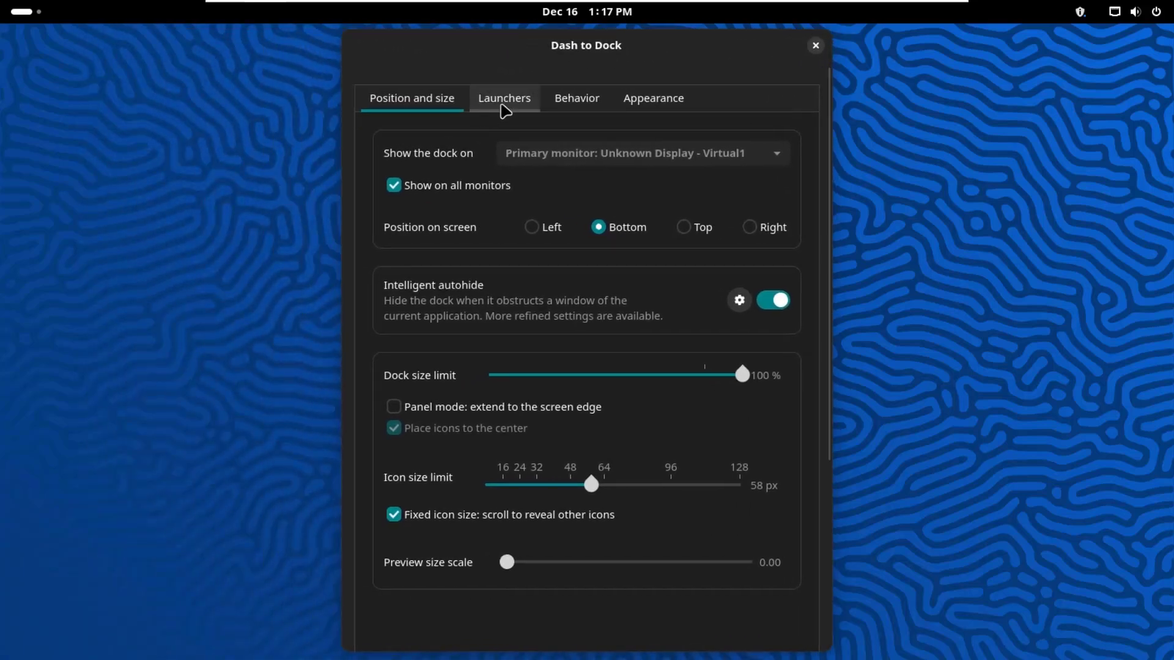
pyautogui.click(483, 105)
pyautogui.click(587, 102)
pyautogui.click(654, 103)
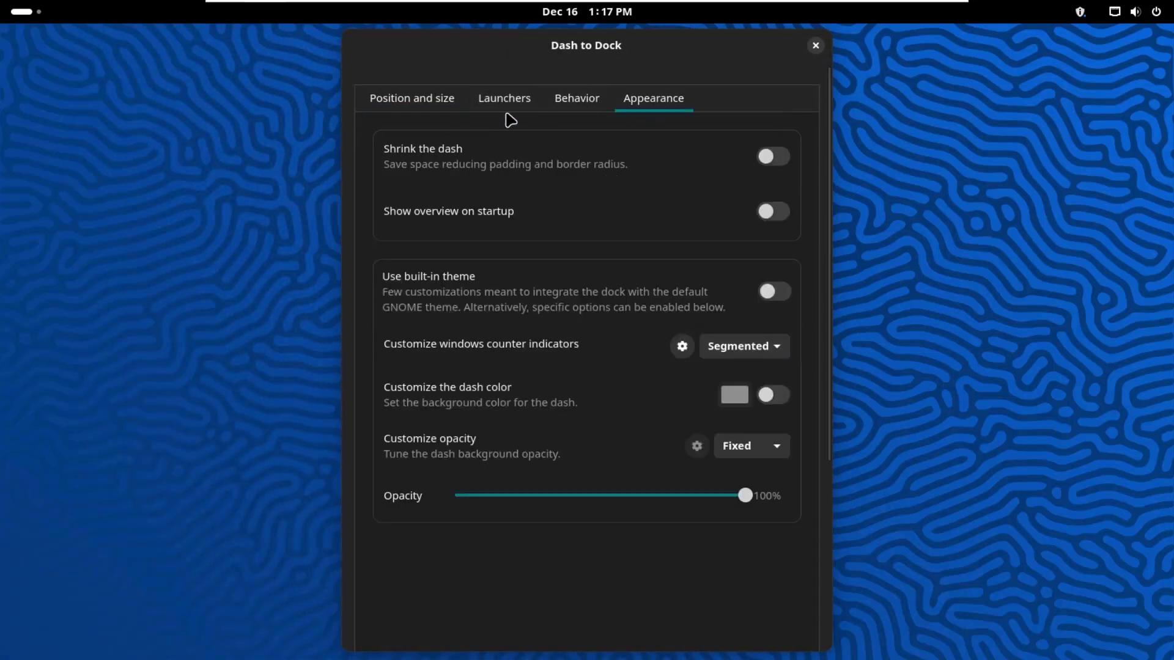
pyautogui.click(438, 106)
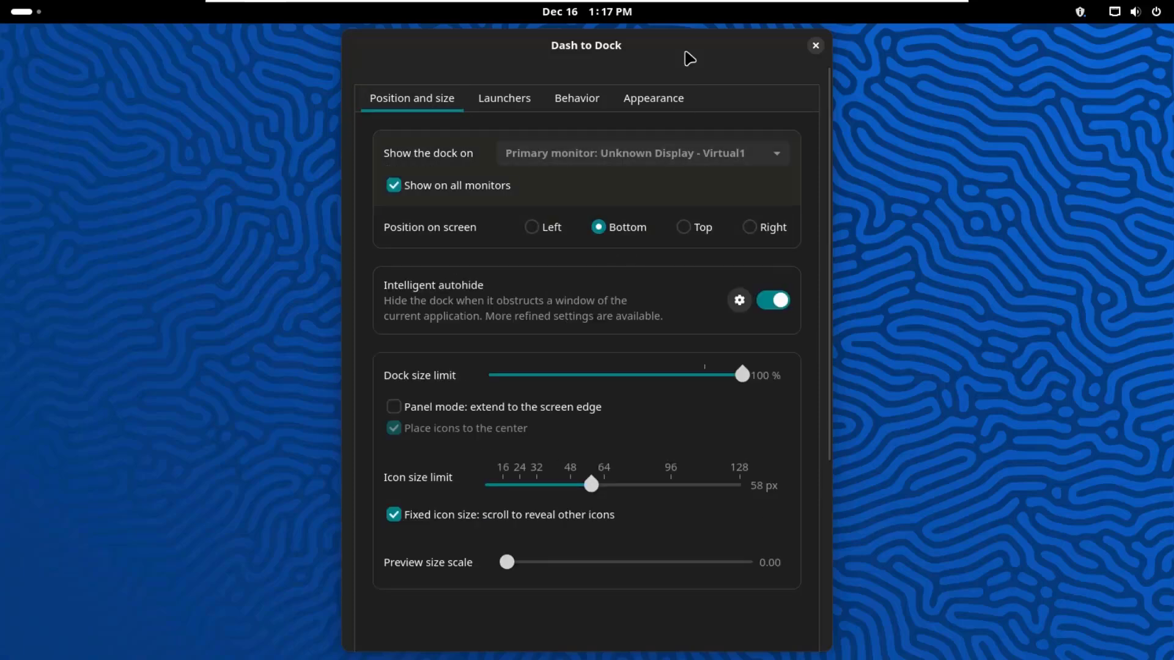
pyautogui.moveTo(686, 53); pyautogui.dragTo(695, 65)
# Try the dock on the left, right and top edges, then return it to the bottom.
pyautogui.click(551, 248)
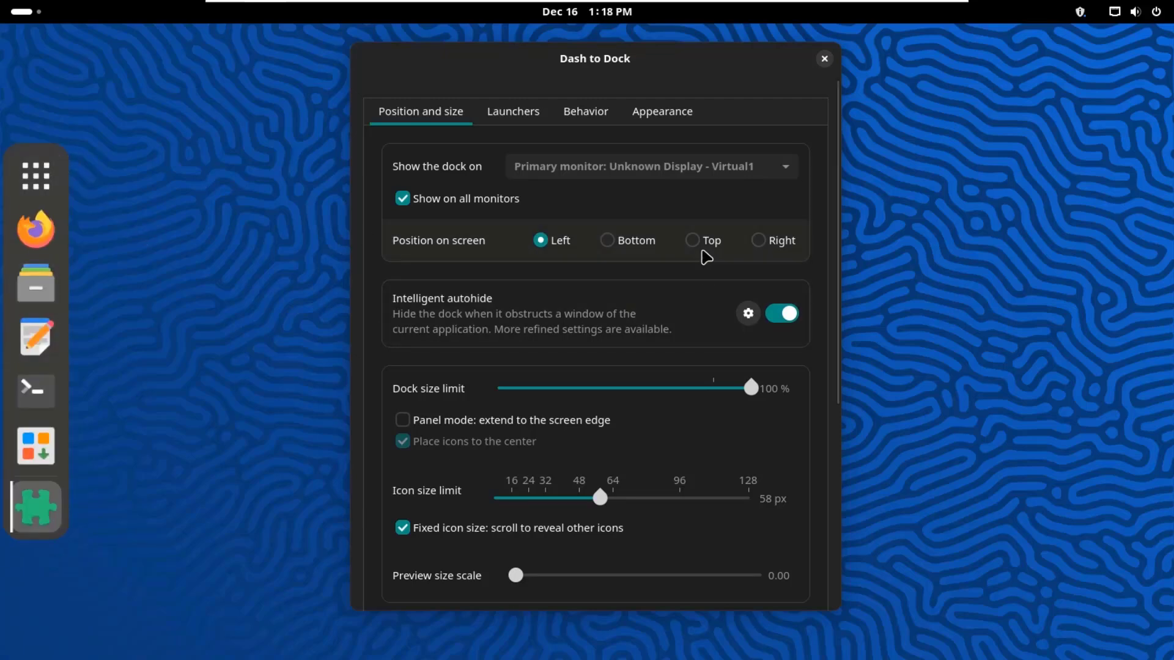
pyautogui.click(759, 243)
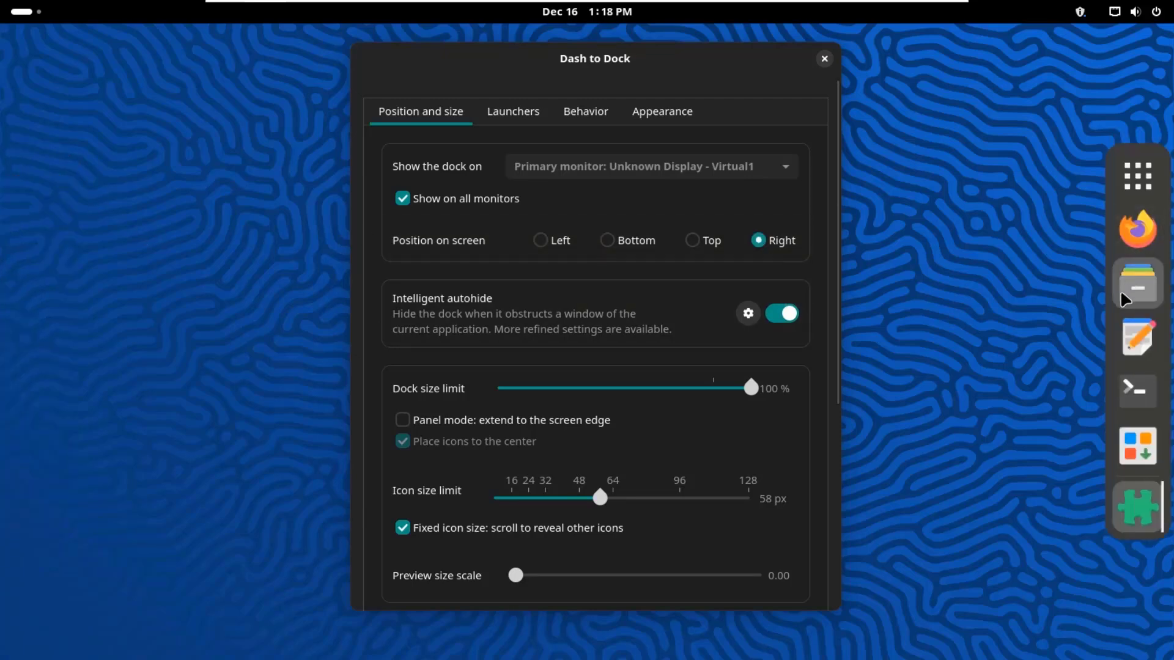
pyautogui.click(695, 244)
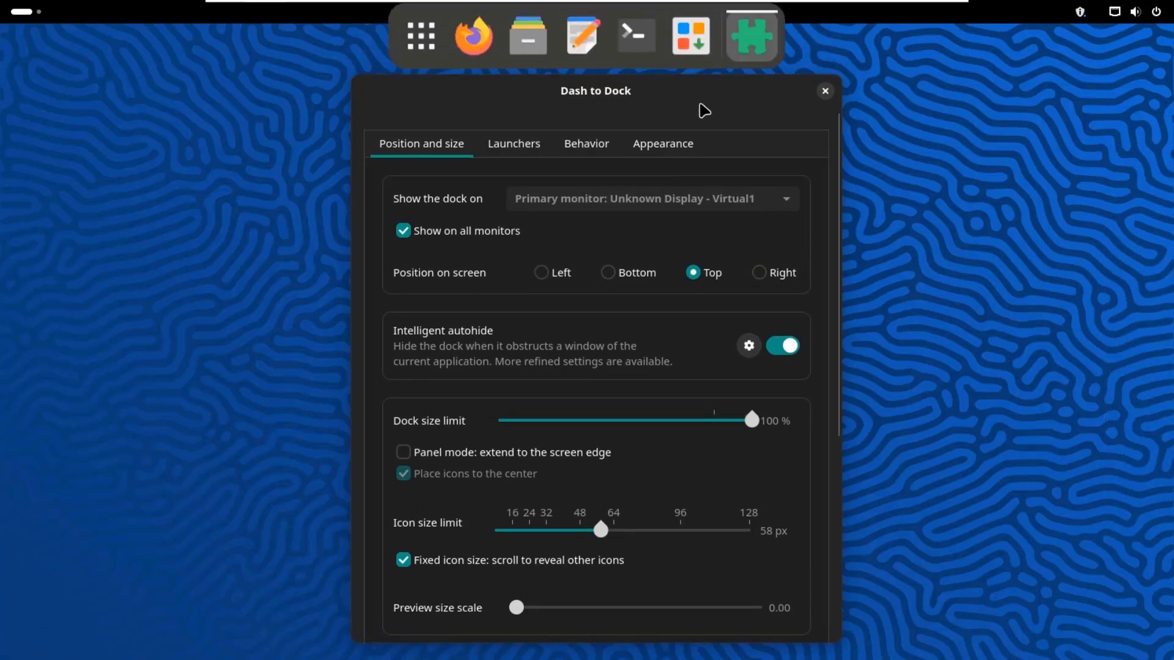
pyautogui.click(636, 283)
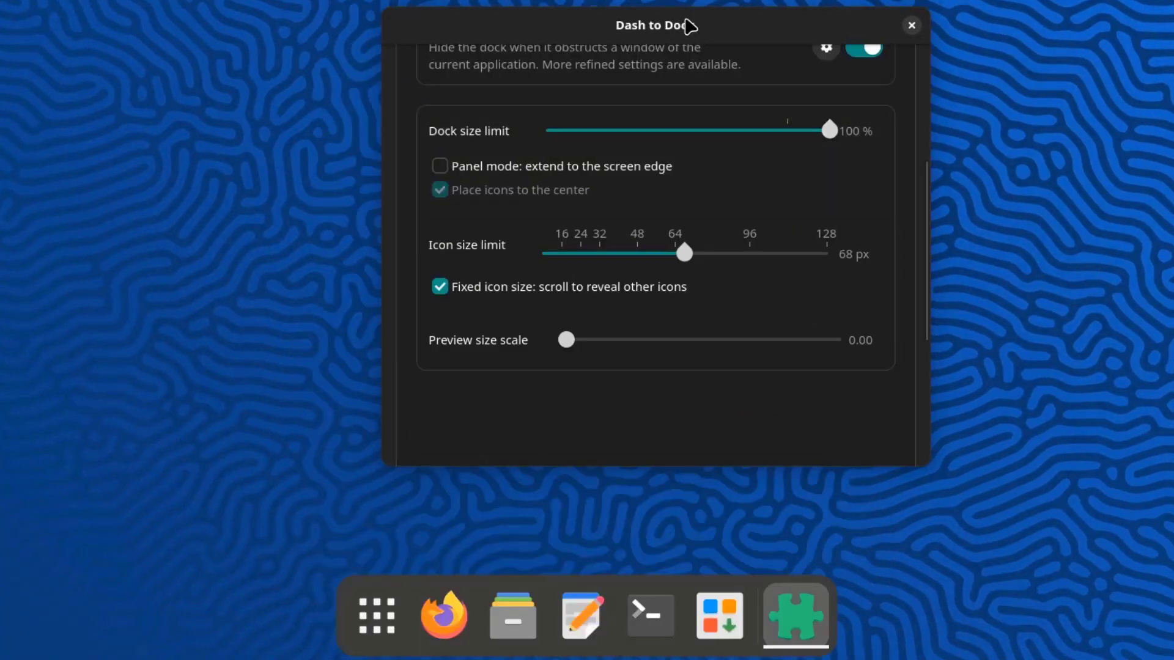
# Enable 'Panel mode: extend to the screen edge' and toggle 'Place icons to the center' off and on.
pyautogui.moveTo(833, 135); pyautogui.dragTo(834, 160)
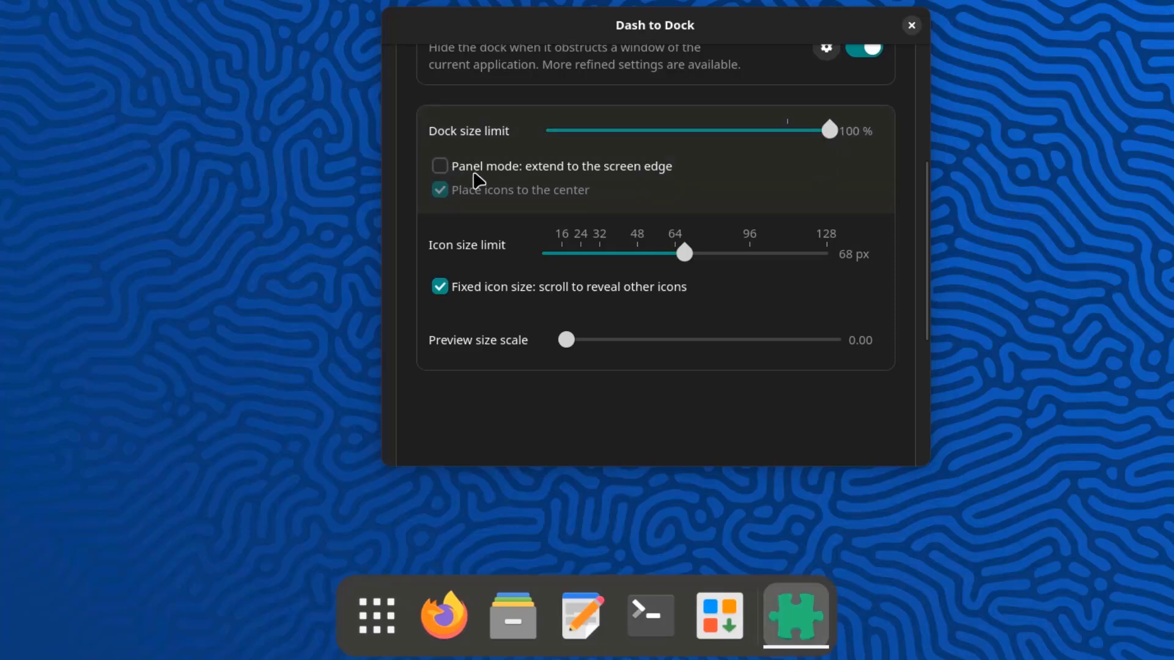
pyautogui.click(440, 166)
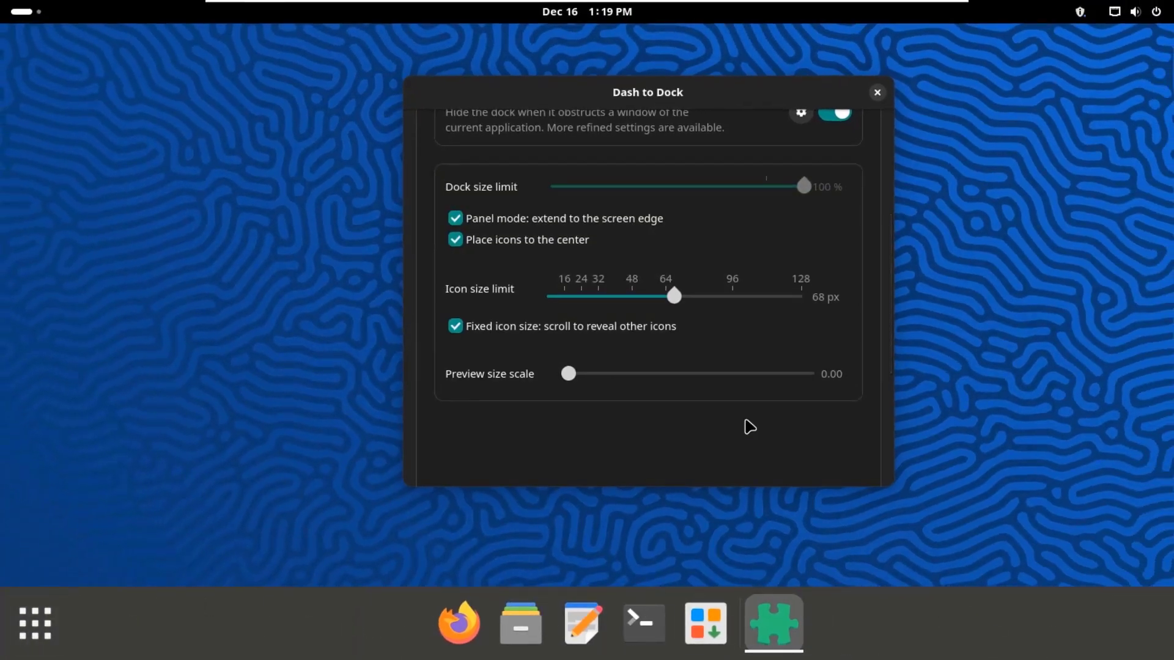
pyautogui.click(457, 240)
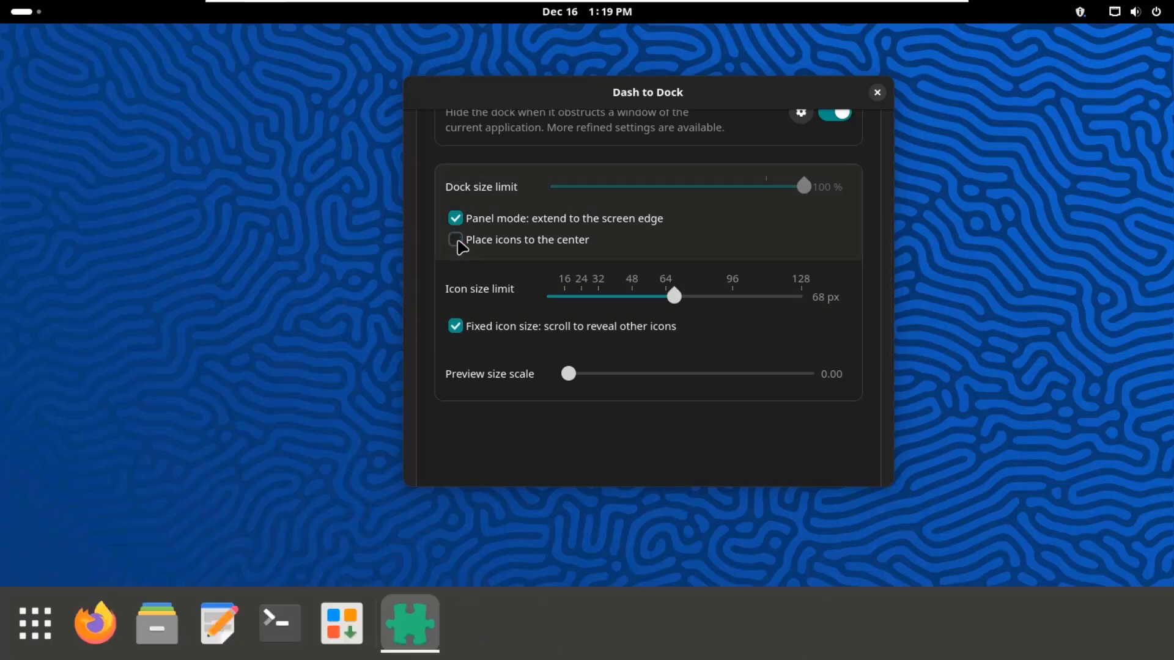
pyautogui.click(457, 240)
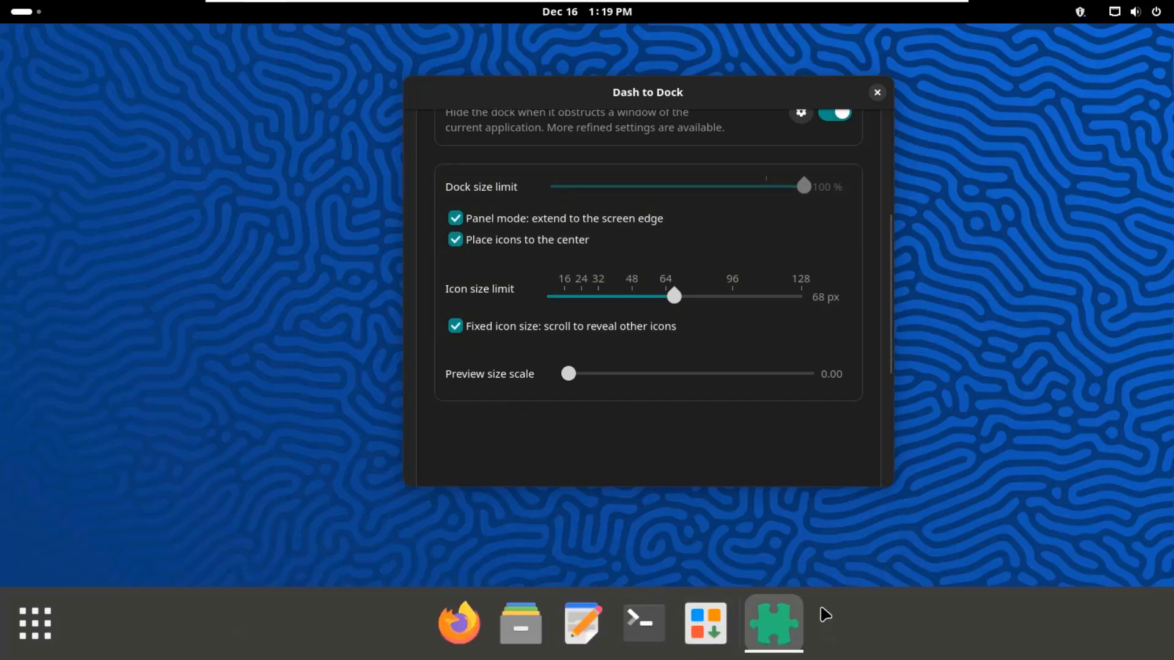
pyautogui.scroll(-2, 603, 303)
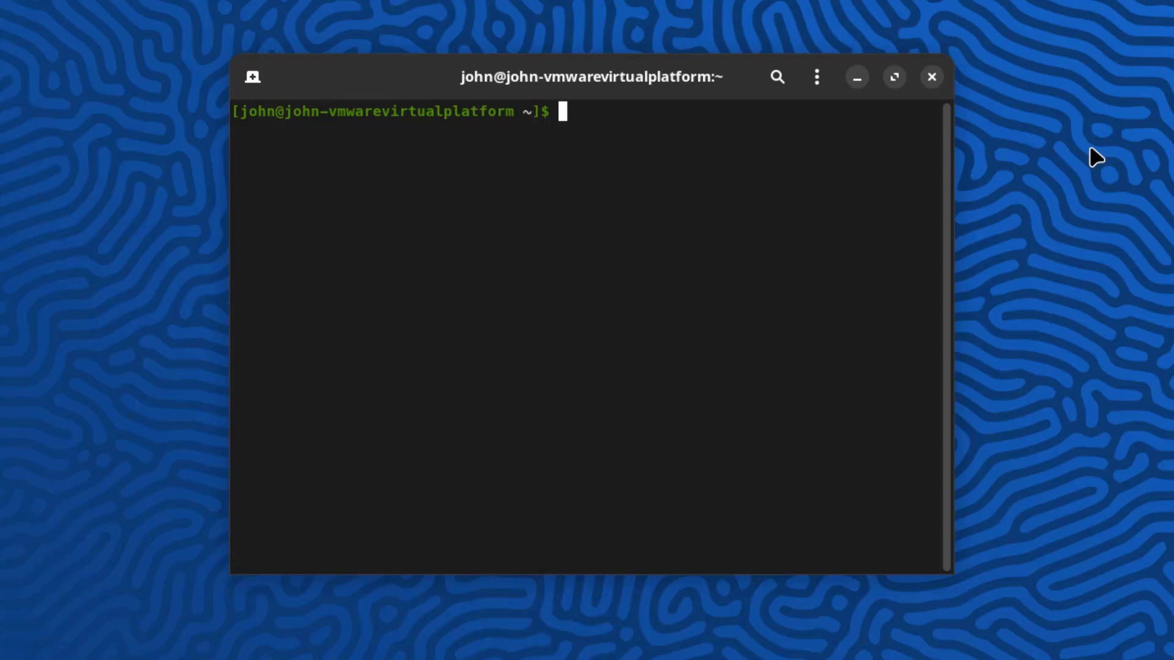
# Check the kernel version, current desktop (GNOME) and GNOME Shell version 47.2.
pyautogui.write('uname -r')
pyautogui.press('Return')
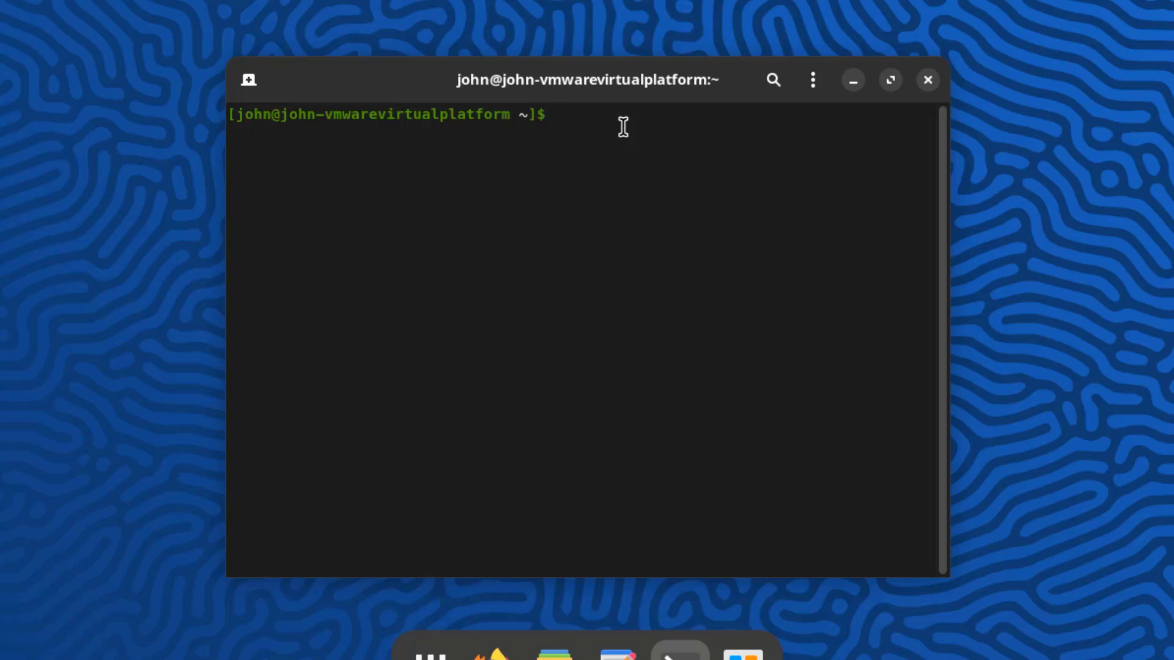
pyautogui.write('echo $XDG_CURRENT_DESKTOP')
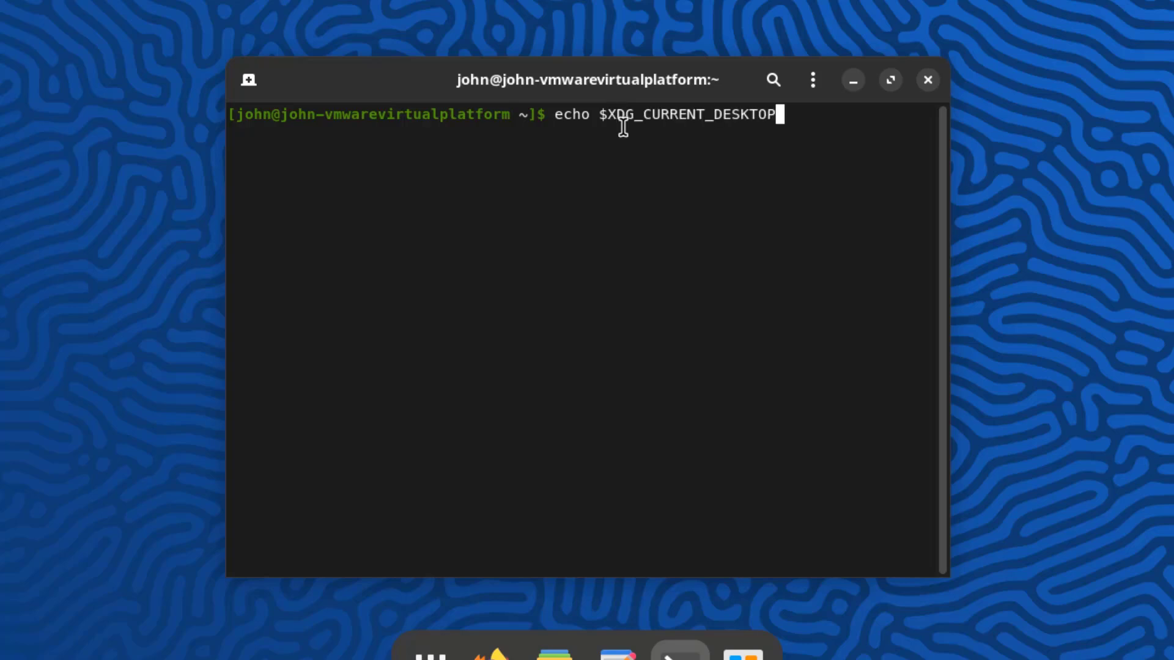
pyautogui.press('Return')
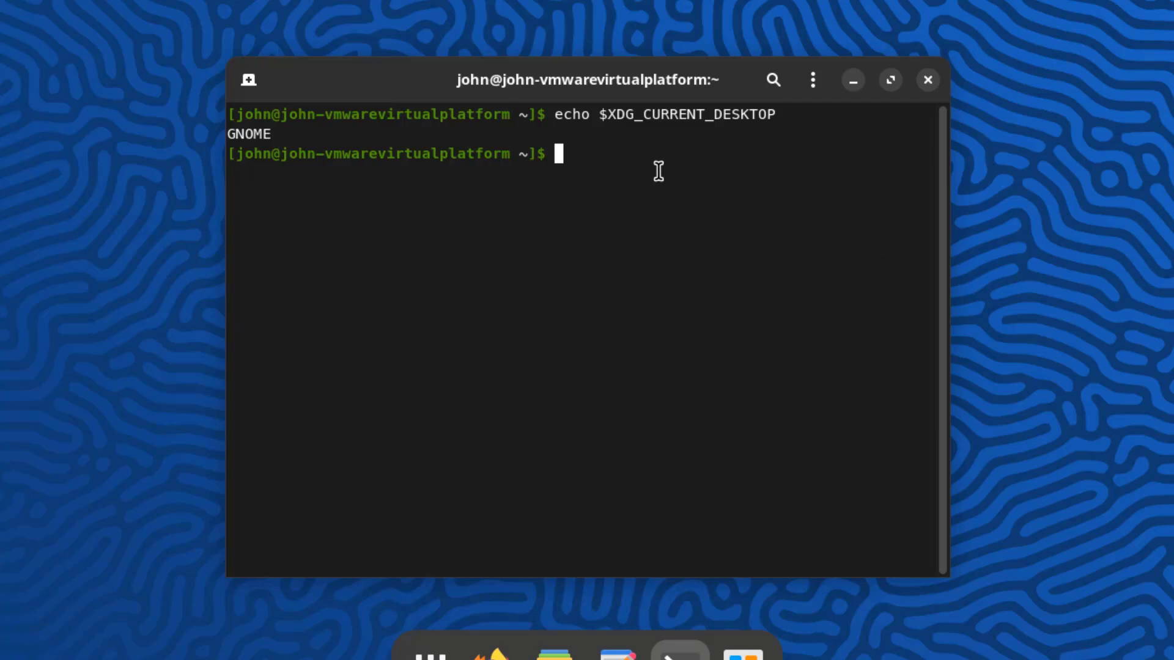
pyautogui.write('gnome-shell --version')
pyautogui.press('Return')
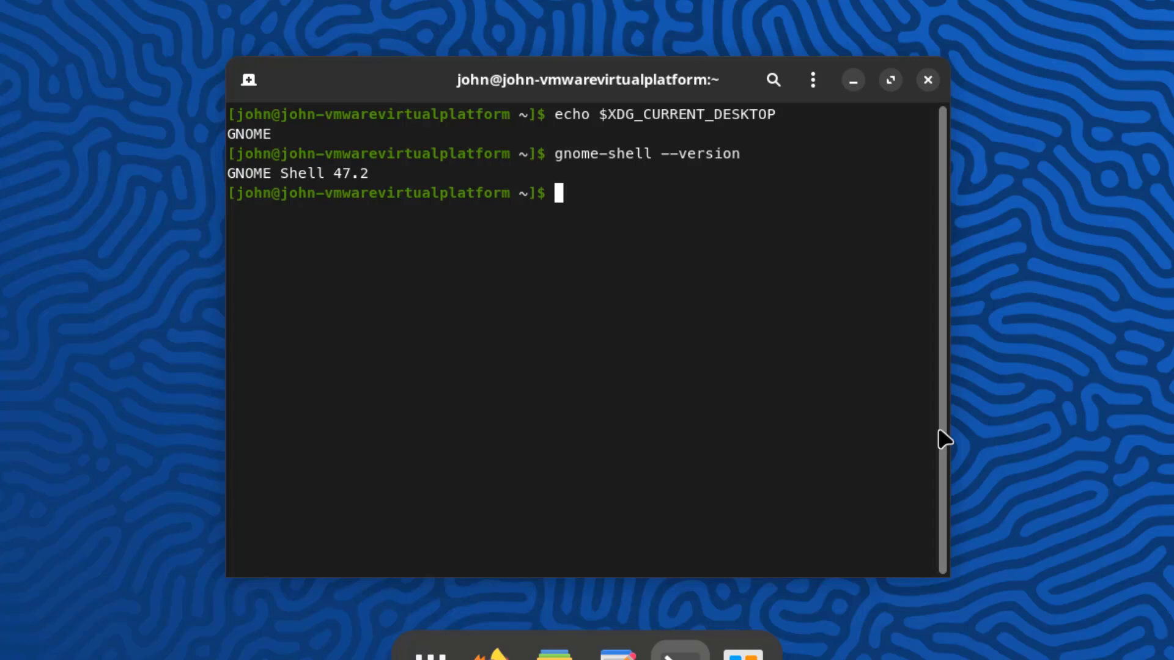
# Confirm the session type is x11 and that vlc returns command not found.
pyautogui.write('echo $XDG_SESSION_TYPE')
pyautogui.press('Return')
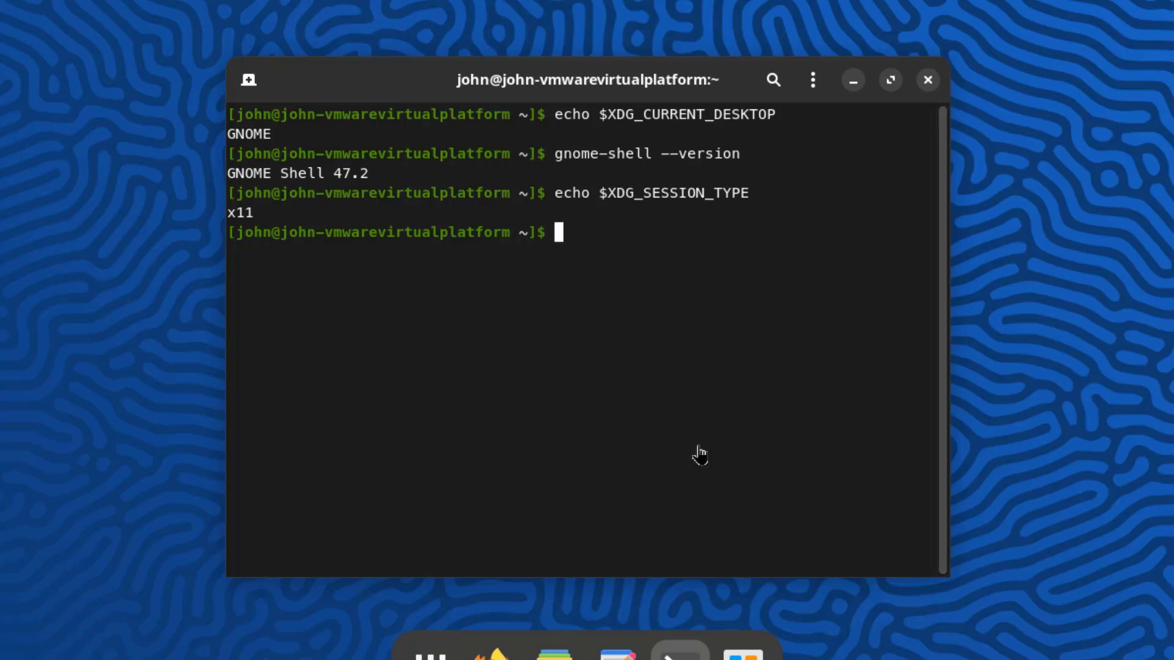
pyautogui.write('vlc')
pyautogui.press('Return')
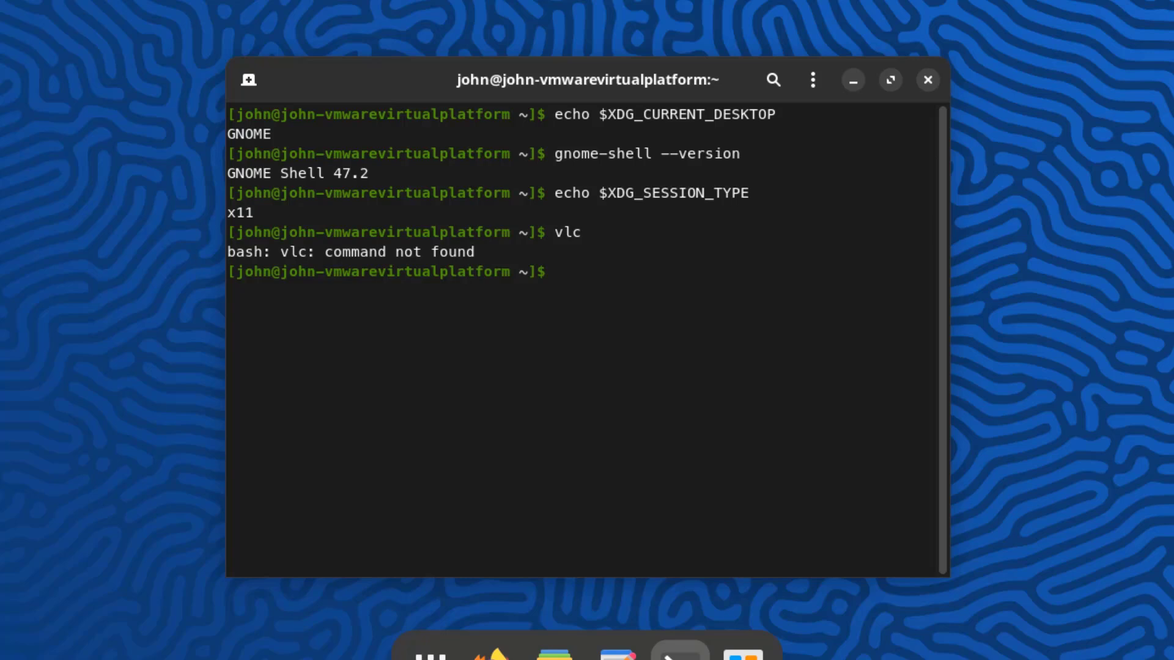
# Install VLC with sudo pacman -S vlc, entering the password and answering y.
pyautogui.write('sudo pacman -S vlc')
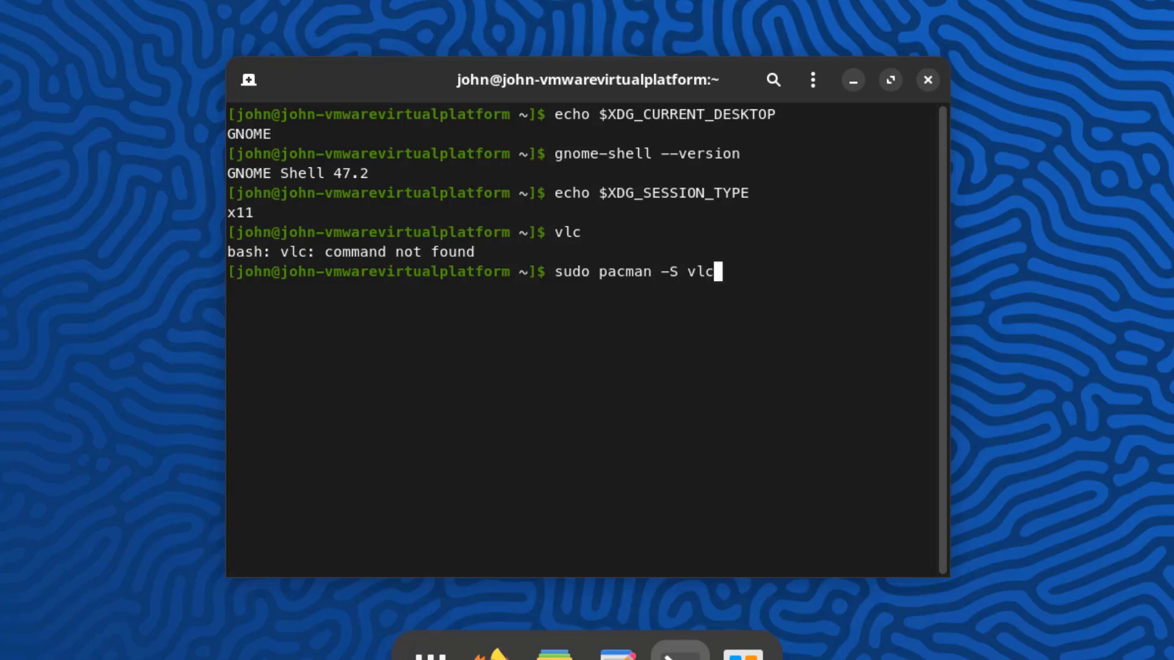
pyautogui.press('Return')
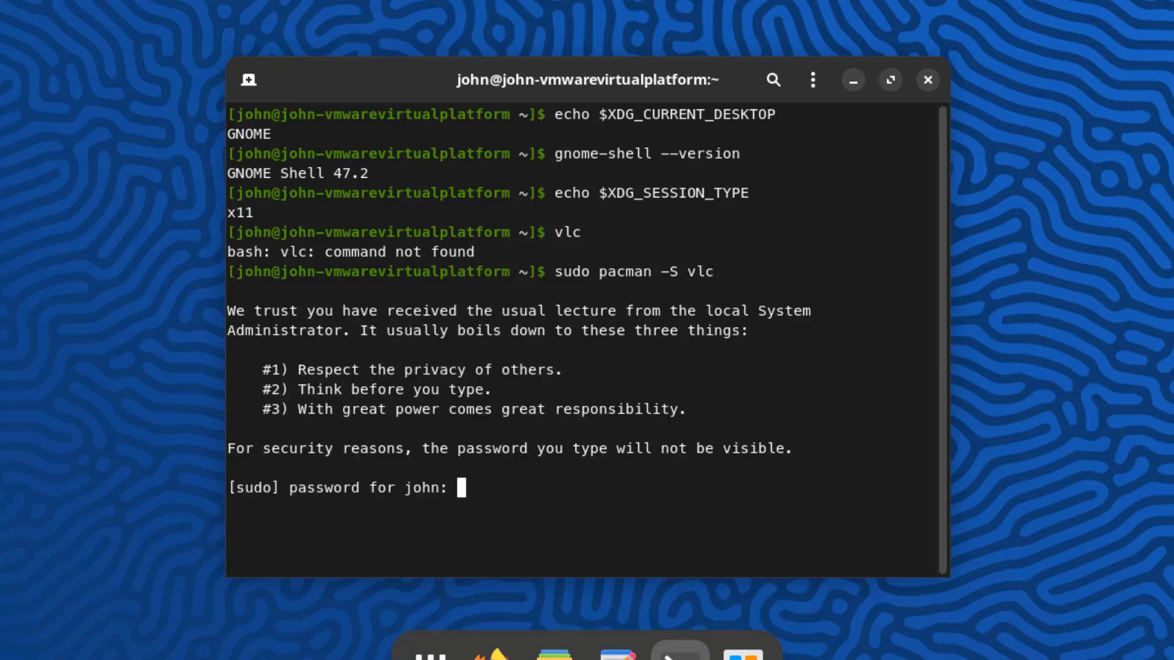
pyautogui.press('Return')
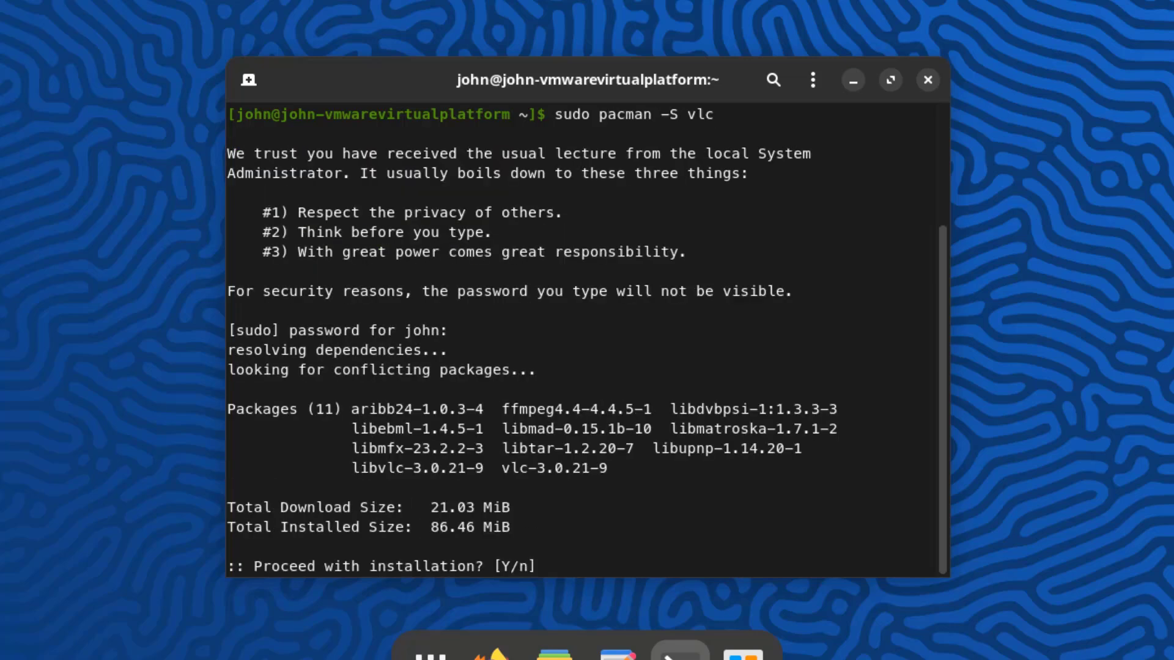
pyautogui.write('y')
pyautogui.press('Return')
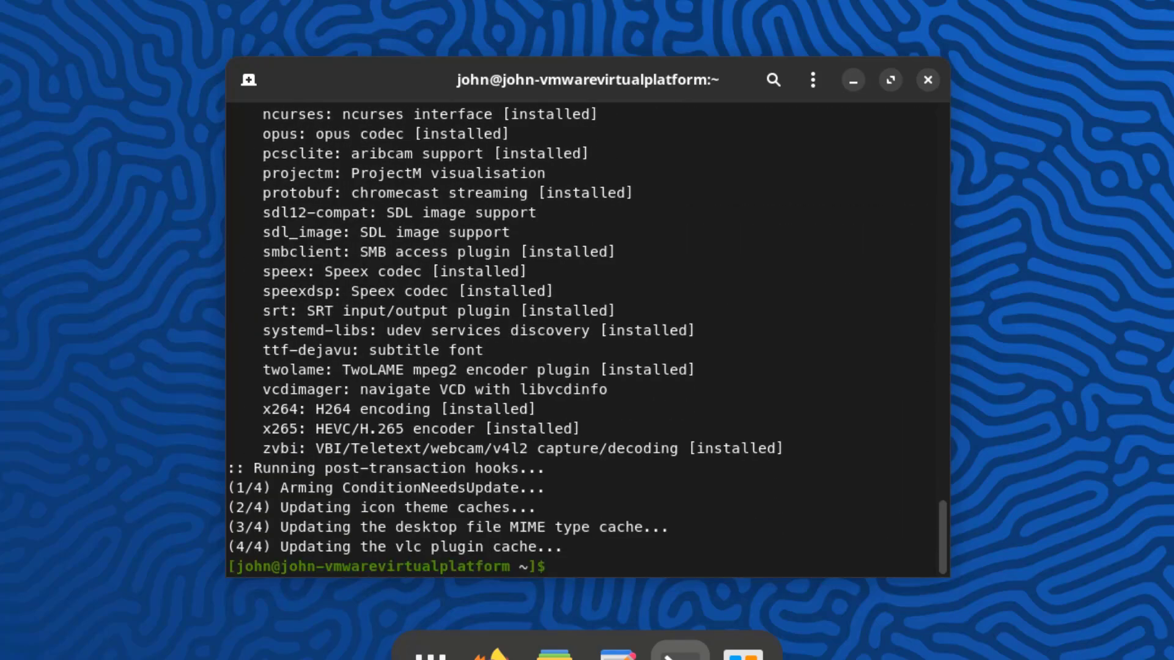
# Launch vlc and confirm VLC media player appears among the installed apps.
pyautogui.write('vlc')
pyautogui.press('Return')
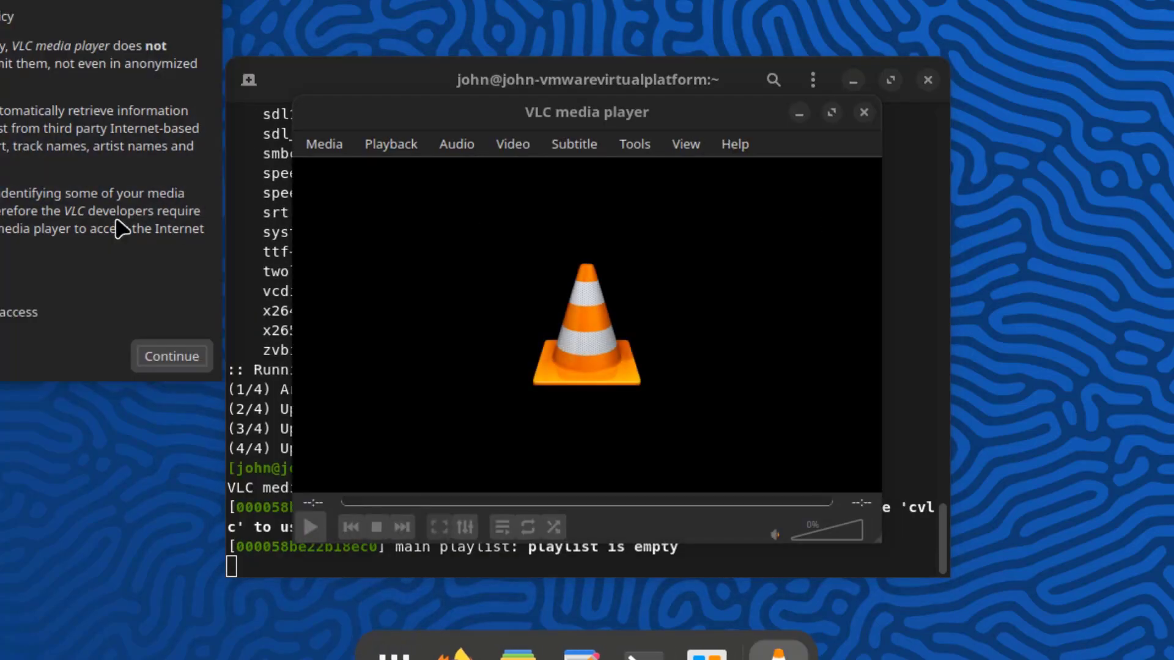
pyautogui.press('super')
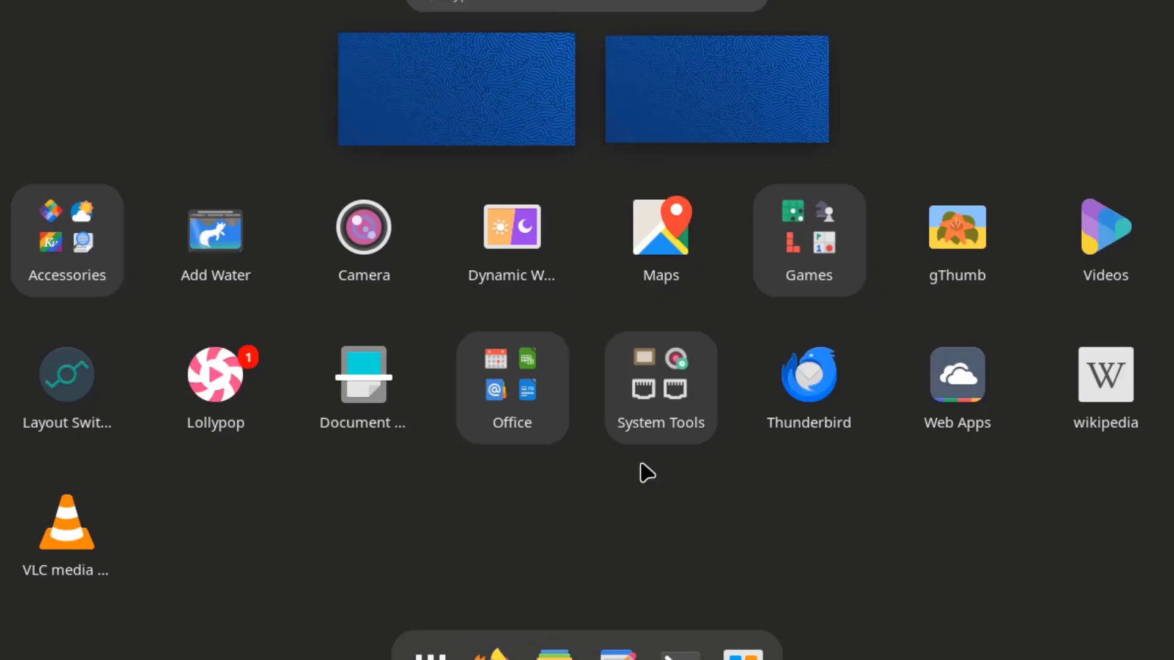